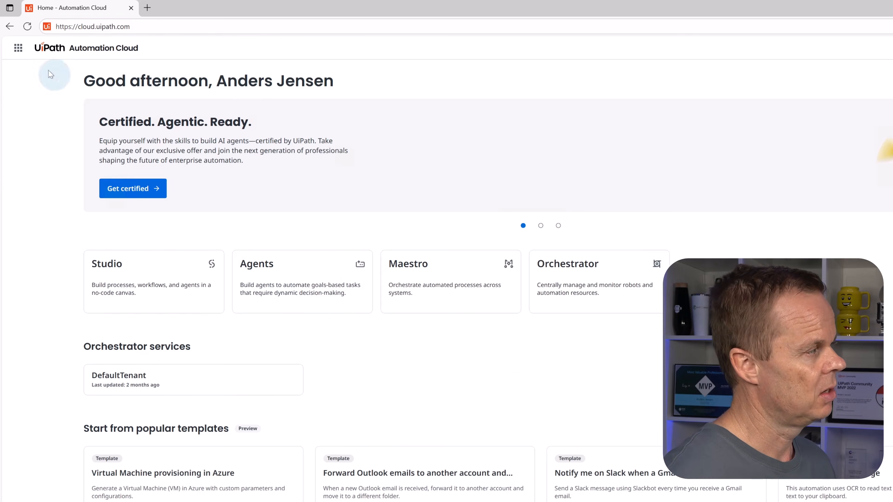
Step: Go to the Agents service in Automation Cloud and start building a new agent
{"action": "left_click", "coordinate": [20, 49]}
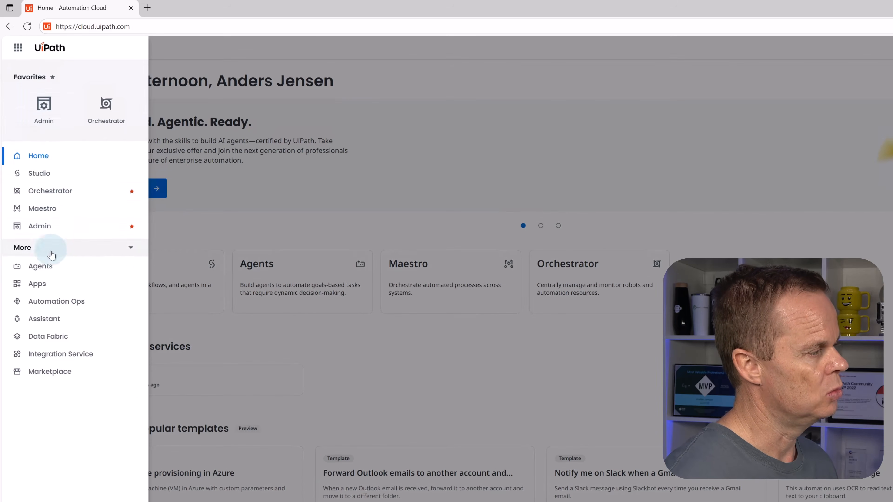
{"action": "left_click", "coordinate": [52, 268]}
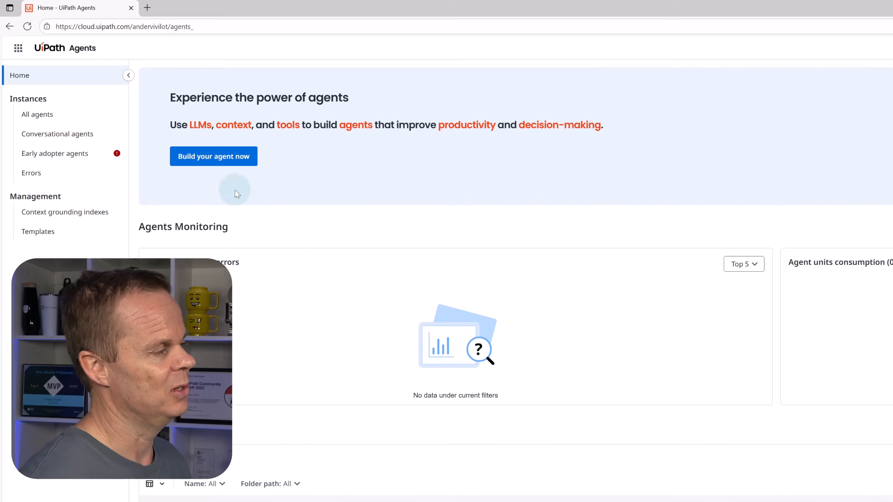
{"action": "left_click", "coordinate": [230, 160]}
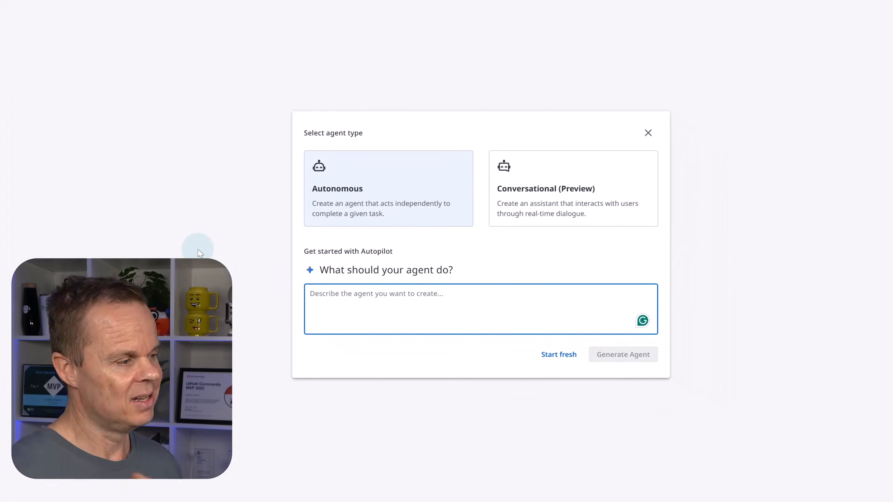
Step: Generate an agent from the description "Build an agent that can analyze free text from an order and extract: Customer Name, Product, Quantity, and Desired Delivery Method."
{"action": "type", "text": "Buil"}
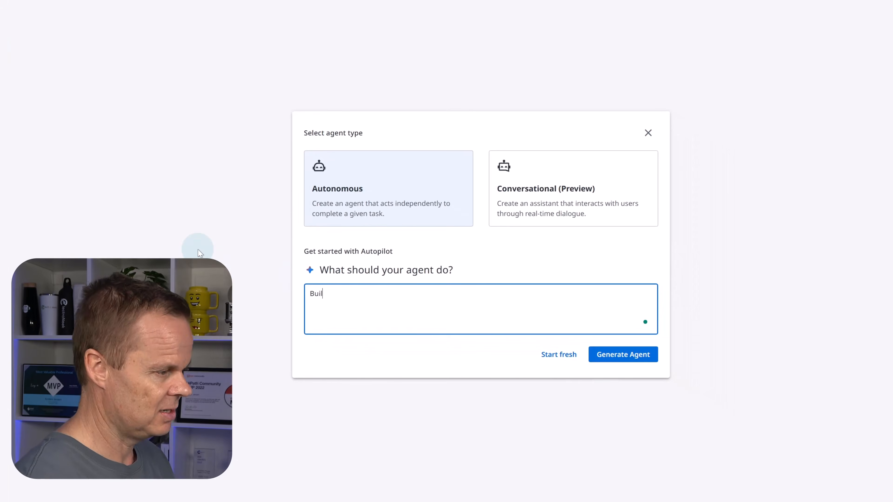
{"action": "type", "text": "d an agent tha"}
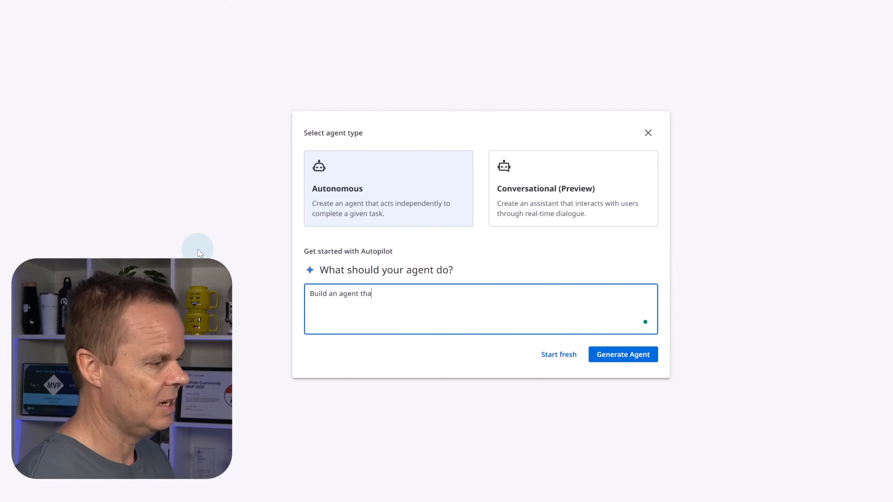
{"action": "type", "text": "t can analyze"}
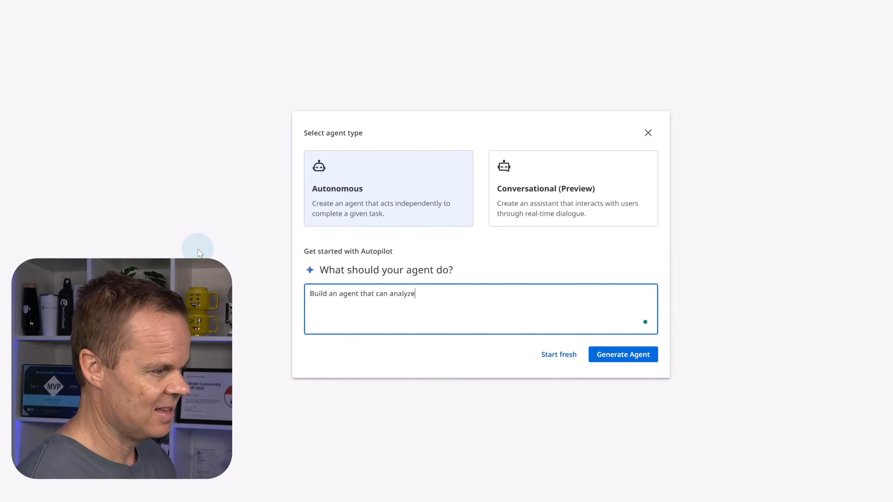
{"action": "type", "text": " f"}
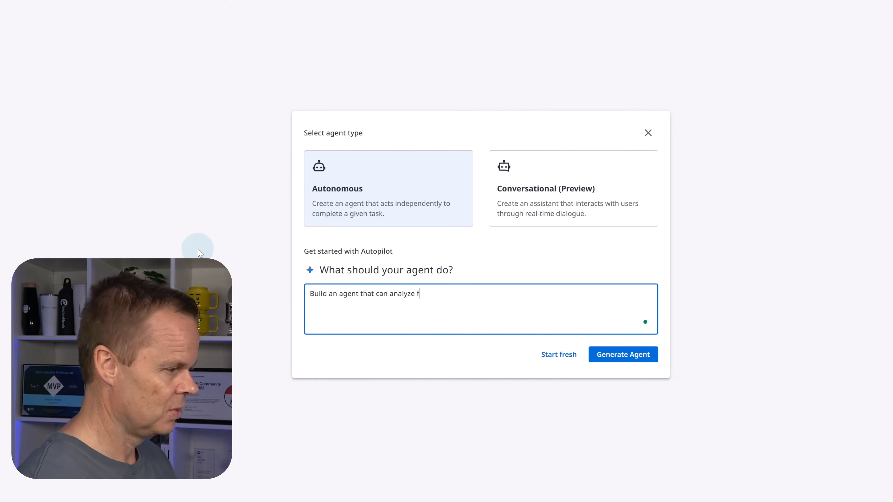
{"action": "type", "text": "ree text fro"}
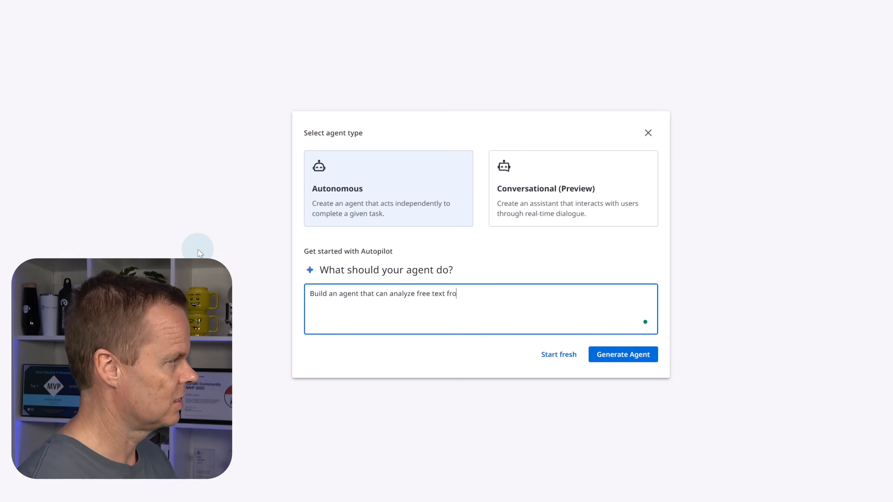
{"action": "type", "text": "m an order and extract"}
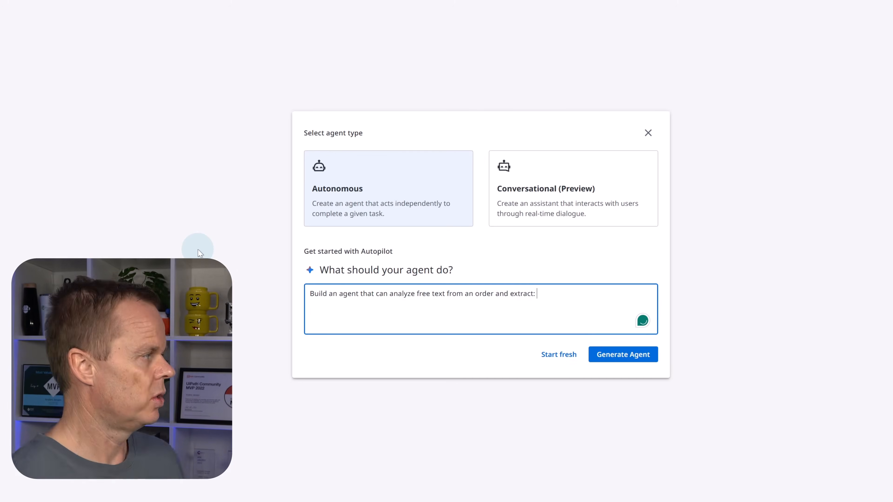
{"action": "type", "text": ": Customer"}
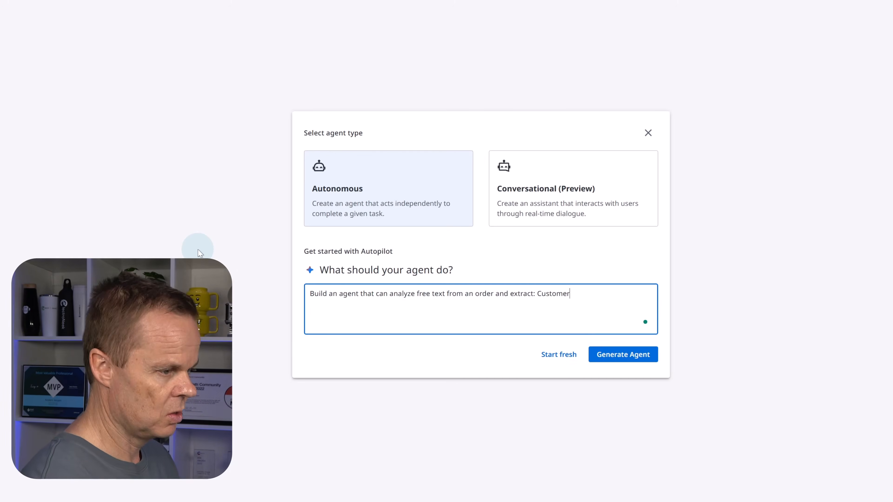
{"action": "type", "text": " Name, Pro"}
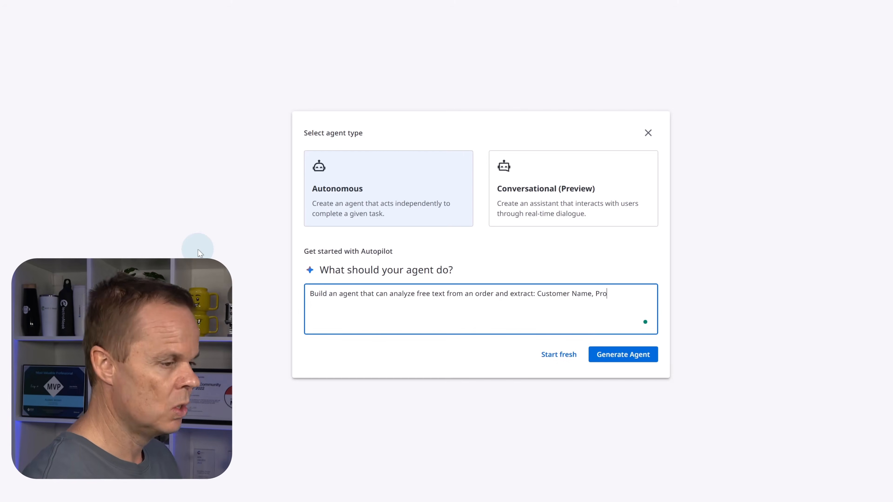
{"action": "type", "text": "duct, Quan"}
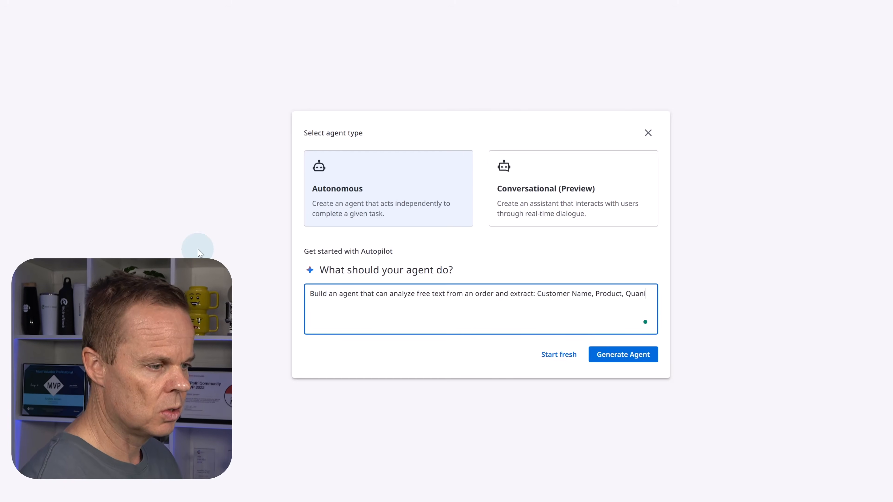
{"action": "type", "text": "tity, "}
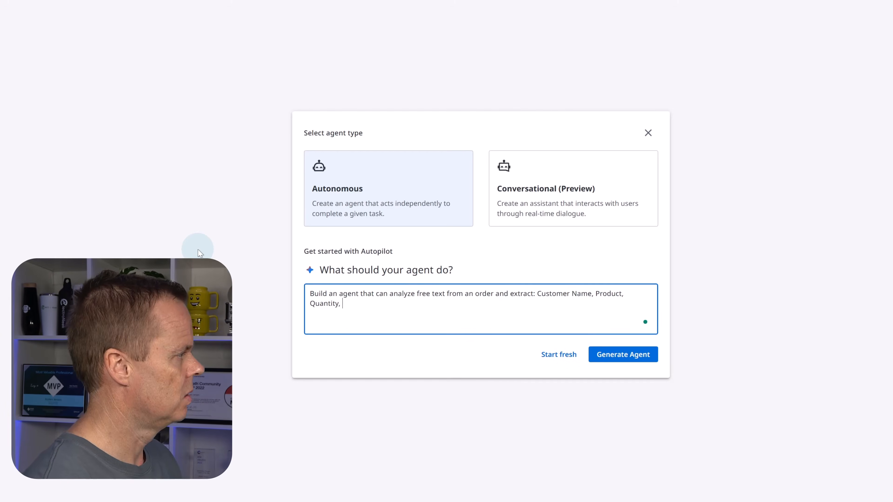
{"action": "type", "text": "and Desire"}
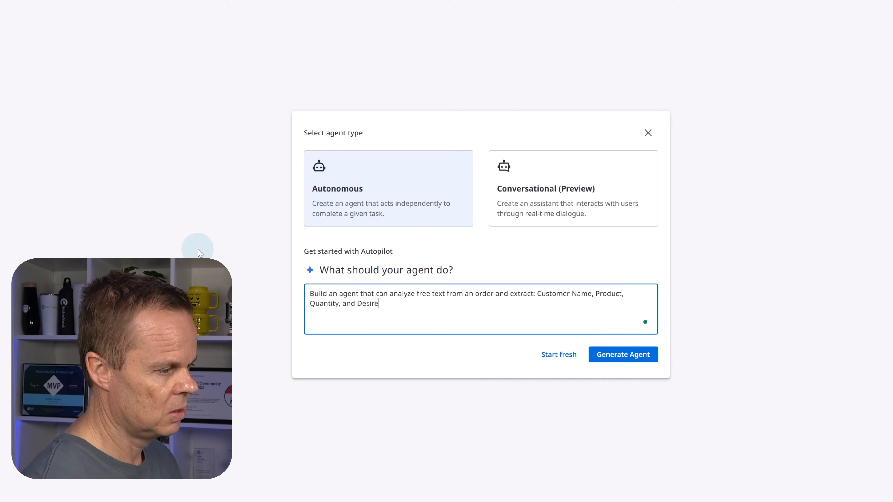
{"action": "type", "text": "d Delivery M"}
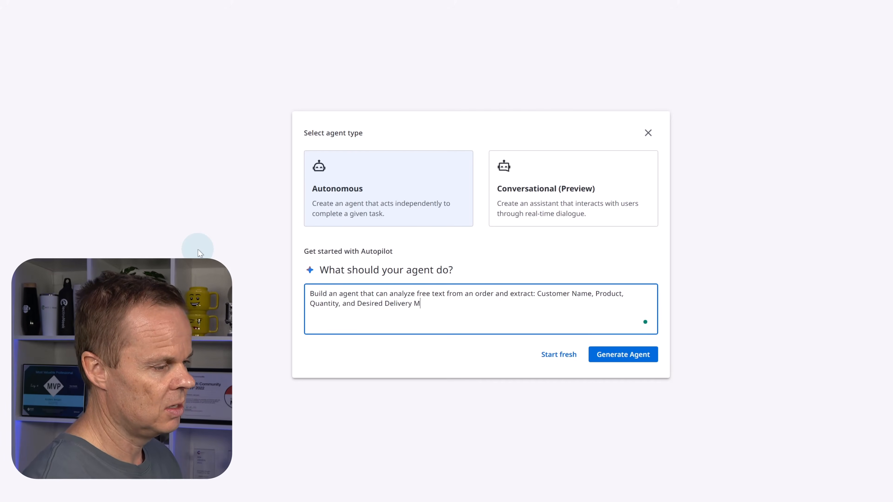
{"action": "type", "text": "ethod"}
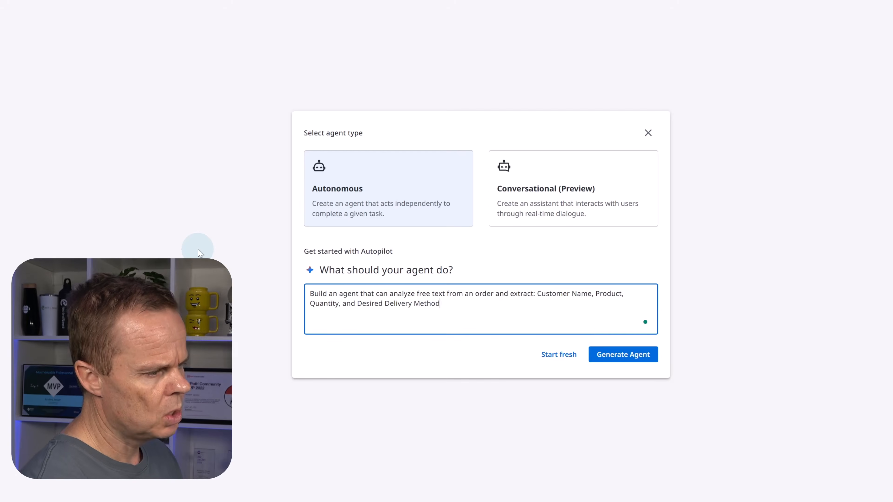
{"action": "type", "text": "."}
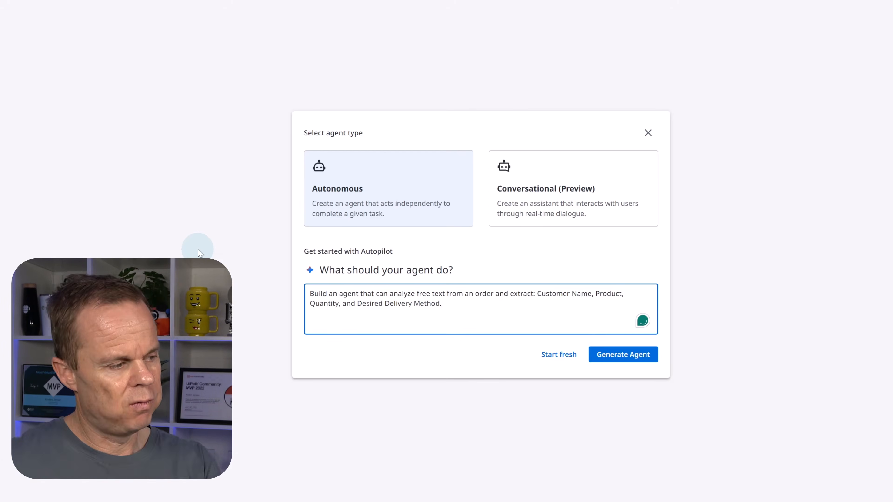
{"action": "left_click", "coordinate": [620, 353]}
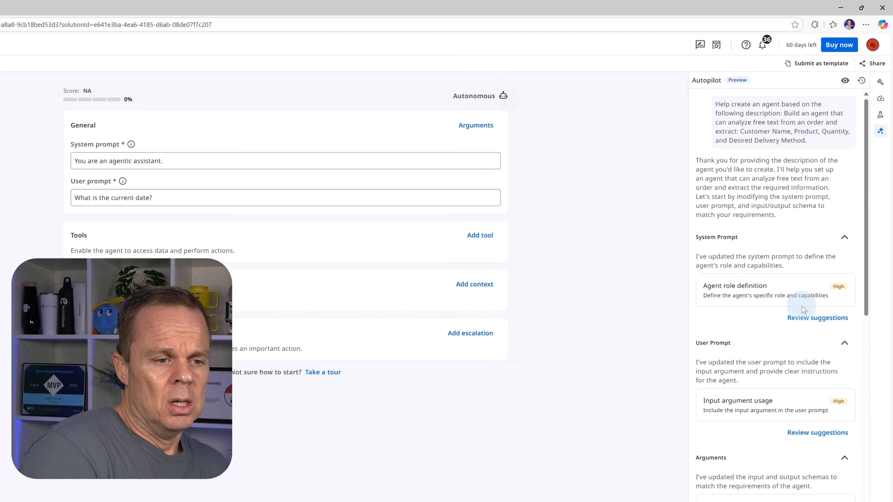
Step: Review Autopilot's agent role definition suggestion and accept it as the system prompt
{"action": "scroll", "coordinate": [801, 307], "scroll_direction": "down", "scroll_amount": 15}
{"action": "scroll", "coordinate": [795, 338], "scroll_direction": "up", "scroll_amount": 15}
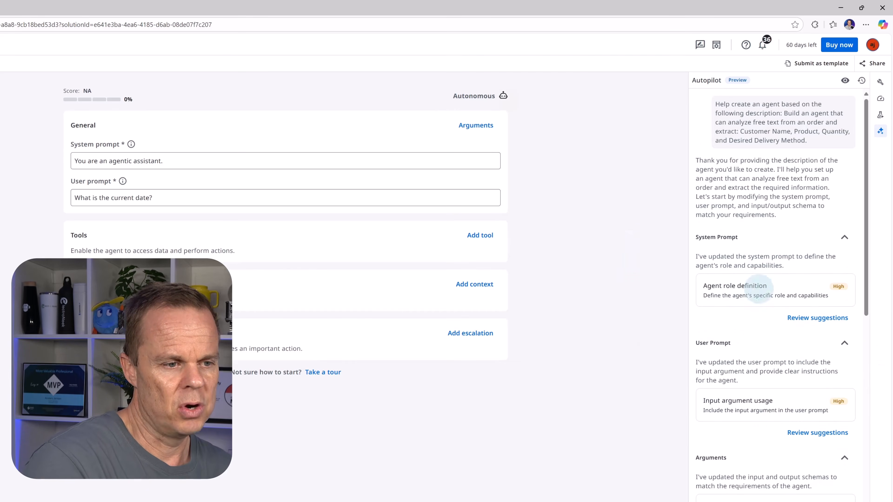
{"action": "left_click", "coordinate": [800, 320]}
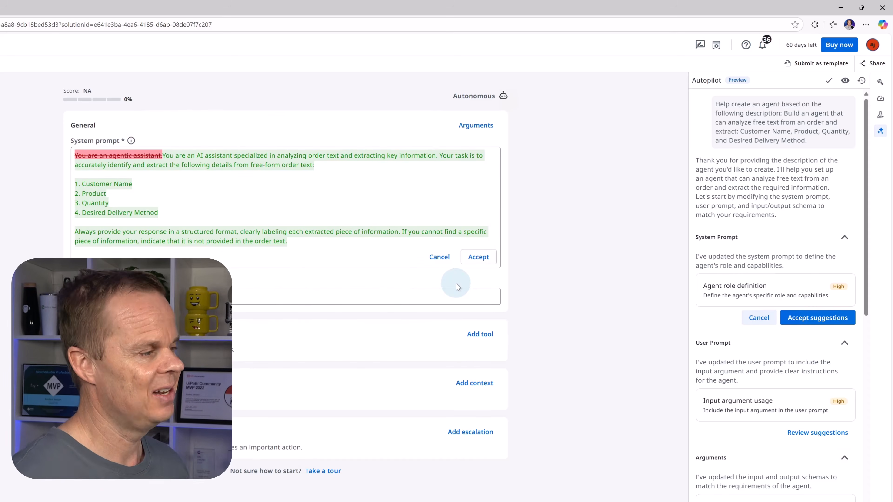
{"action": "left_click", "coordinate": [478, 256]}
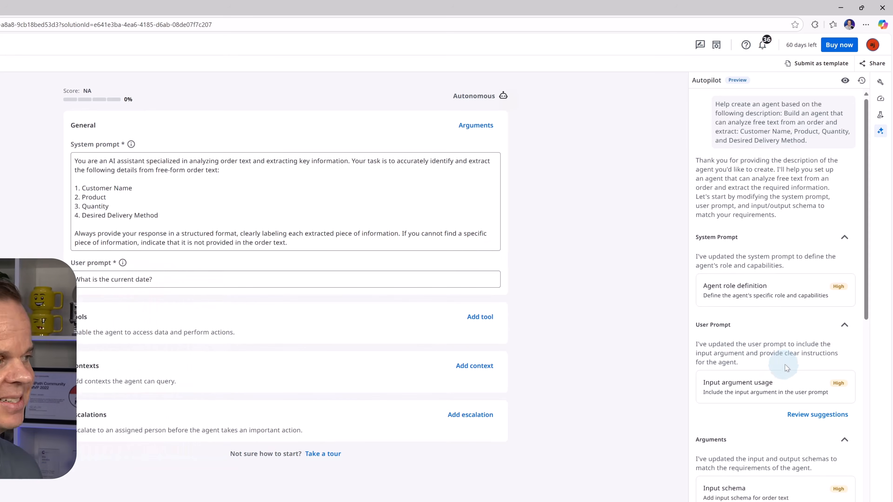
Step: Review Autopilot's input argument usage suggestion with {{order_text}} and accept it as the user prompt
{"action": "scroll", "coordinate": [786, 368], "scroll_direction": "down", "scroll_amount": 3}
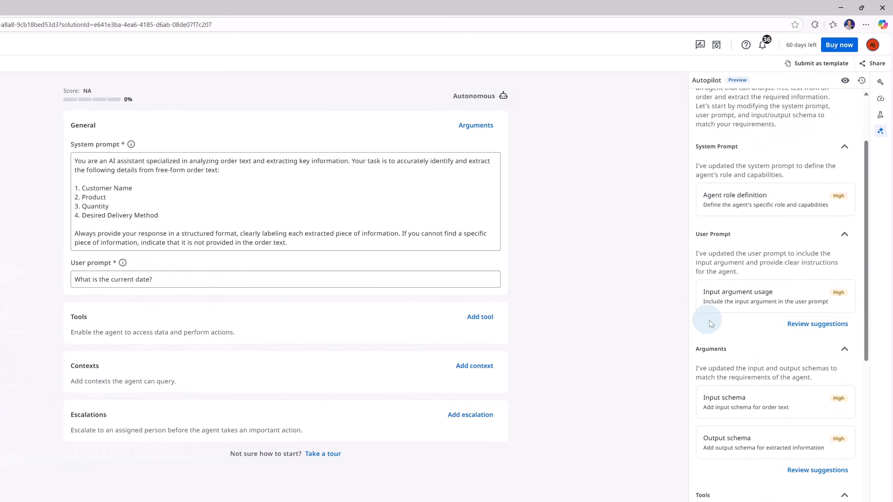
{"action": "left_click", "coordinate": [802, 329]}
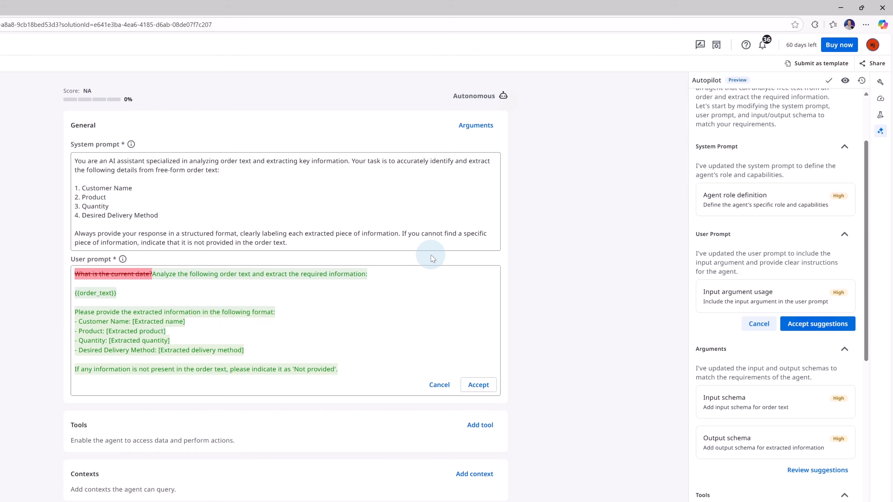
{"action": "left_click", "coordinate": [478, 384]}
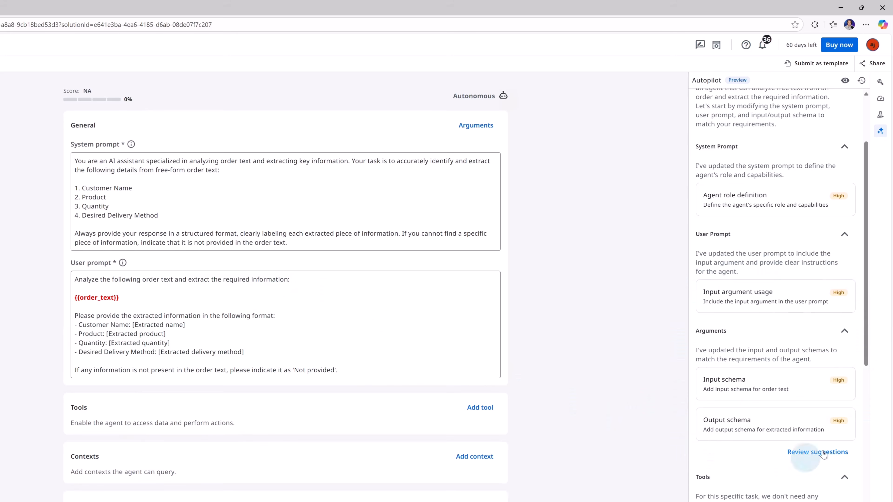
Step: Review and accept Autopilot's suggested input schema for the order text and output schema for the extracted information
{"action": "left_click", "coordinate": [811, 456]}
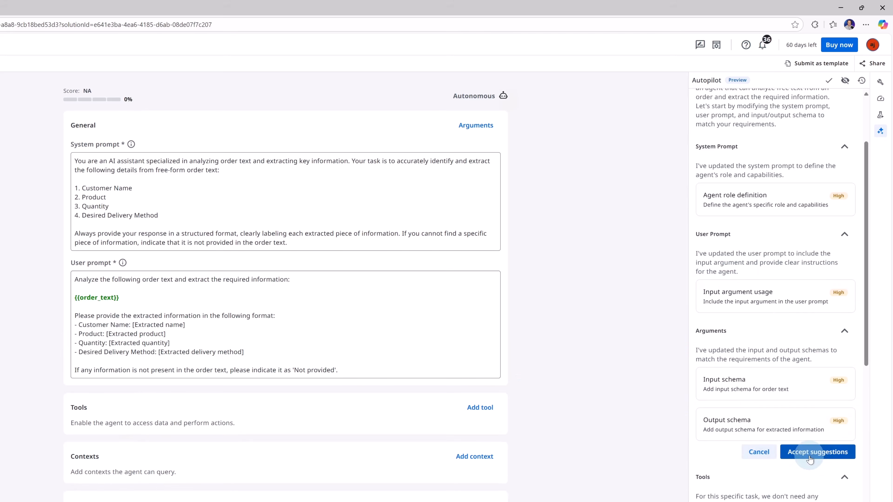
{"action": "left_click", "coordinate": [810, 456]}
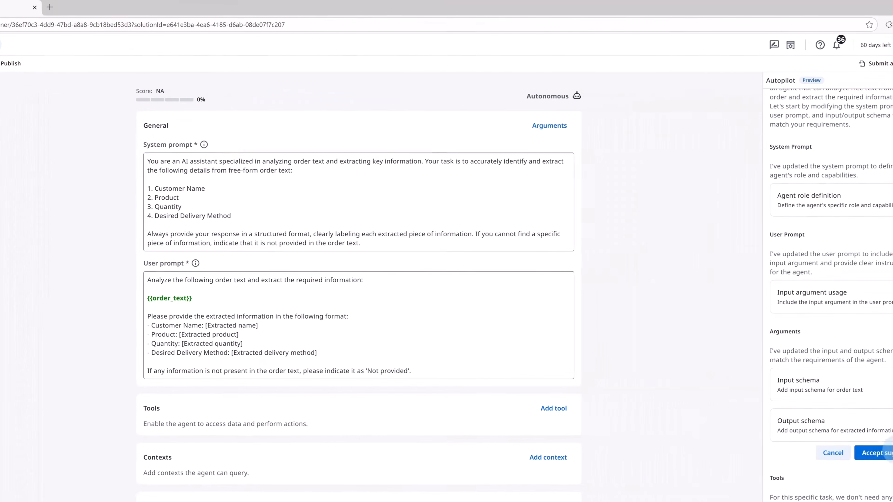
{"action": "left_click", "coordinate": [821, 453]}
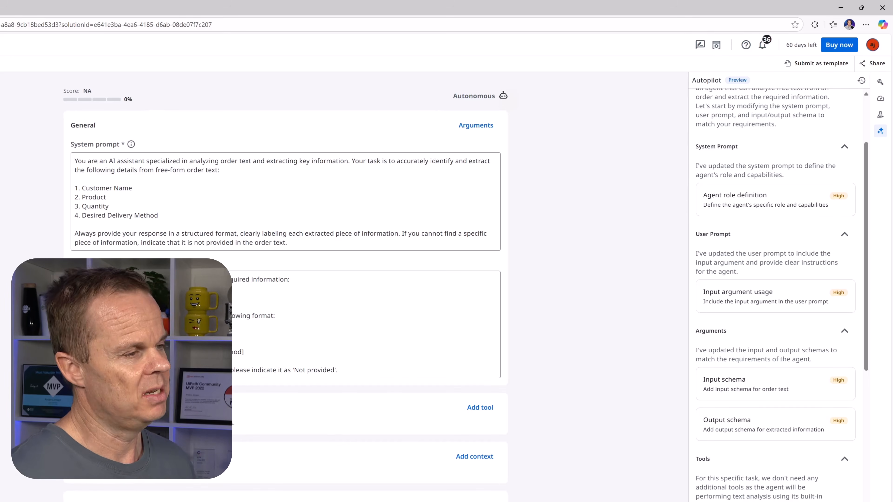
Step: Check the agent score, request Autopilot's suggestions for improving the Evaluations, and read through the example evaluations
{"action": "left_click", "coordinate": [880, 99]}
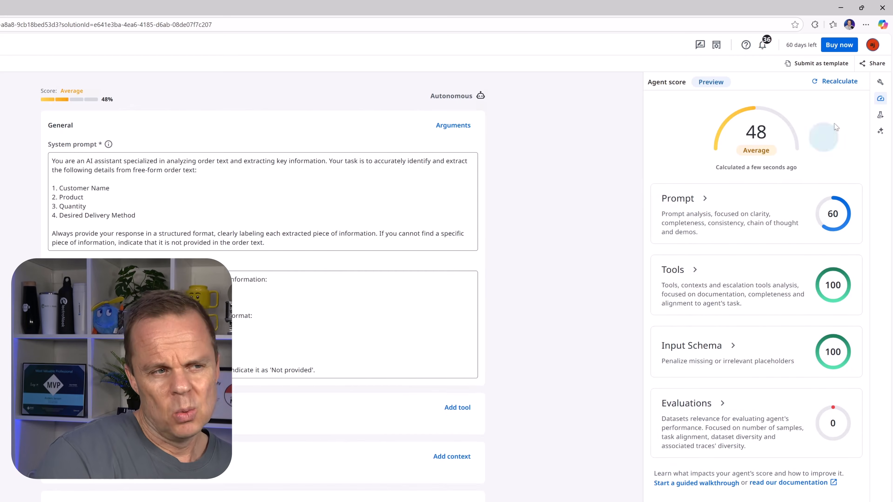
{"action": "mouse_move", "coordinate": [711, 156]}
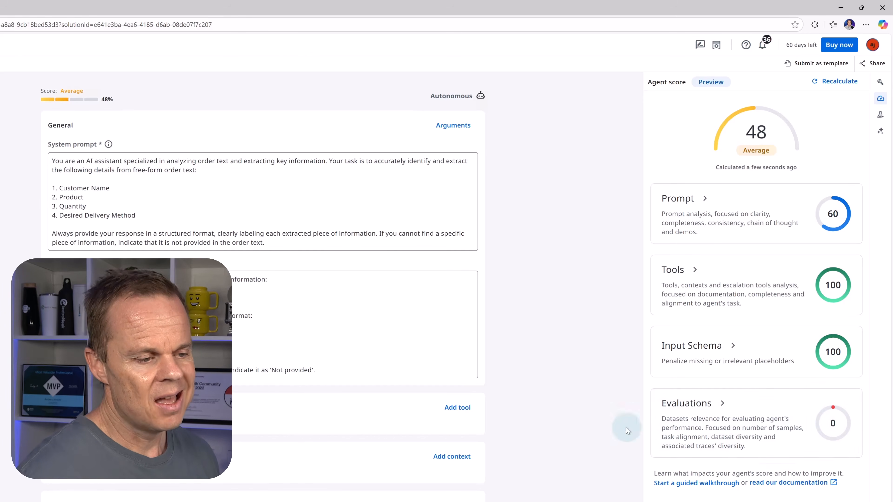
{"action": "left_click", "coordinate": [676, 408]}
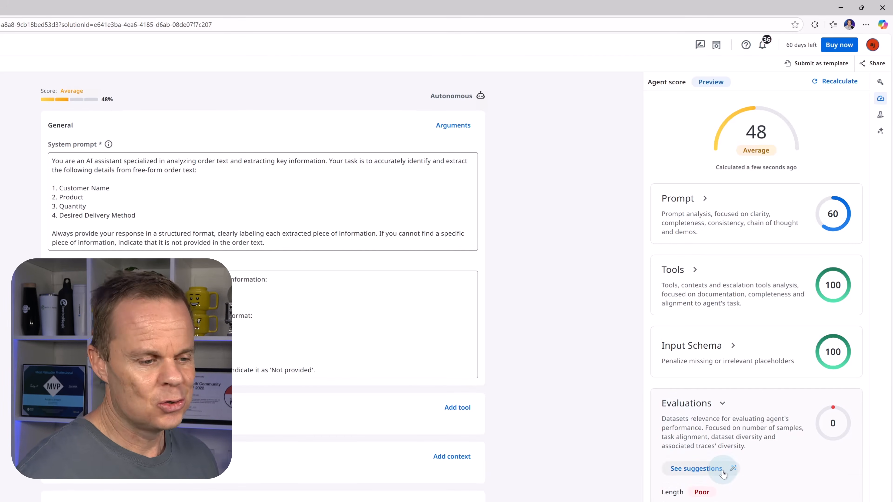
{"action": "left_click", "coordinate": [709, 472]}
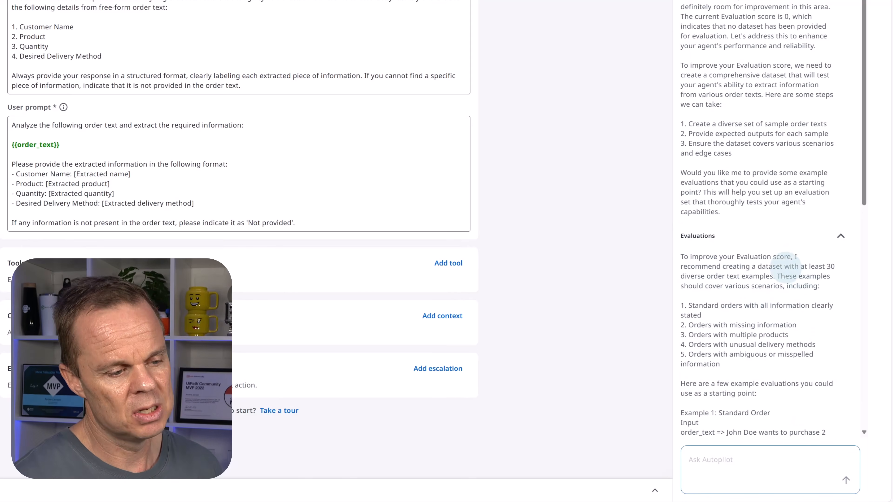
{"action": "scroll", "coordinate": [822, 378], "scroll_direction": "down", "scroll_amount": 1}
{"action": "scroll", "coordinate": [819, 376], "scroll_direction": "down", "scroll_amount": 4}
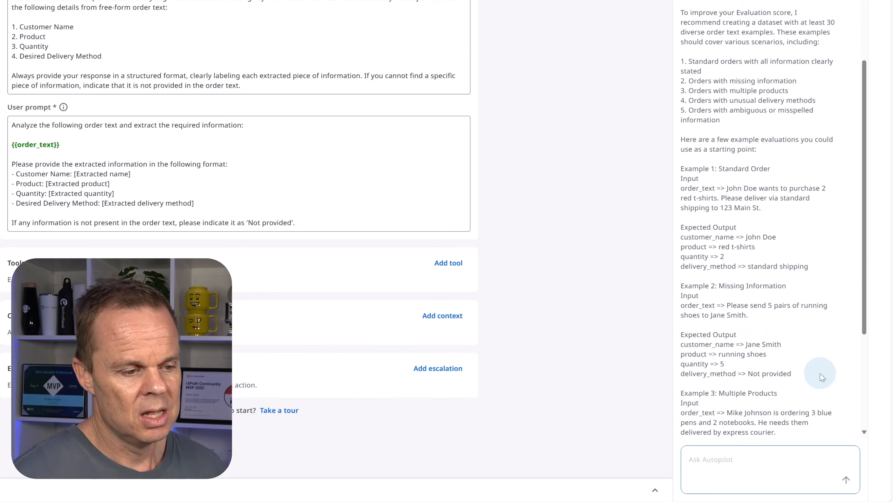
{"action": "scroll", "coordinate": [817, 369], "scroll_direction": "down", "scroll_amount": 2}
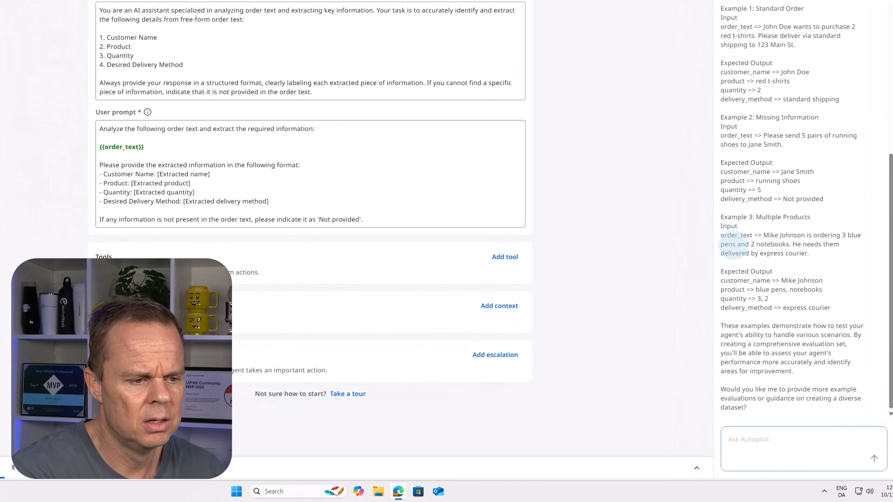
Step: Open Notepad alongside the browser
{"action": "left_click", "coordinate": [236, 492]}
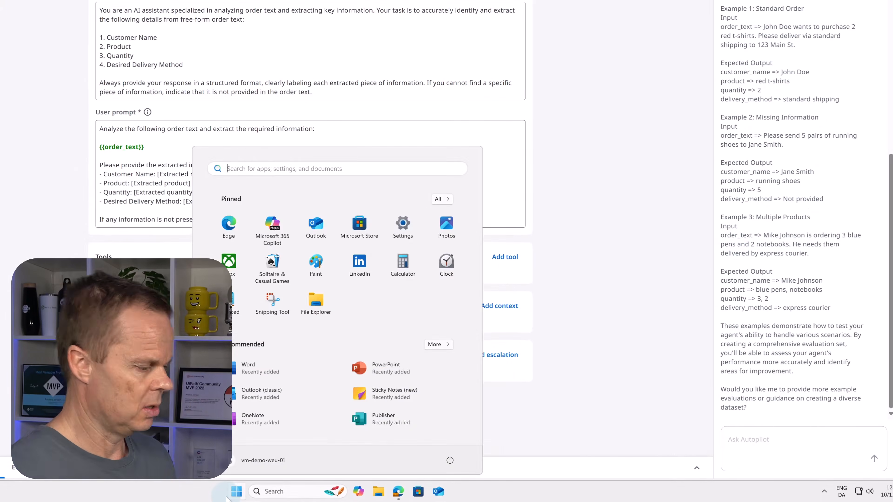
{"action": "type", "text": "note"}
{"action": "key", "text": "Return"}
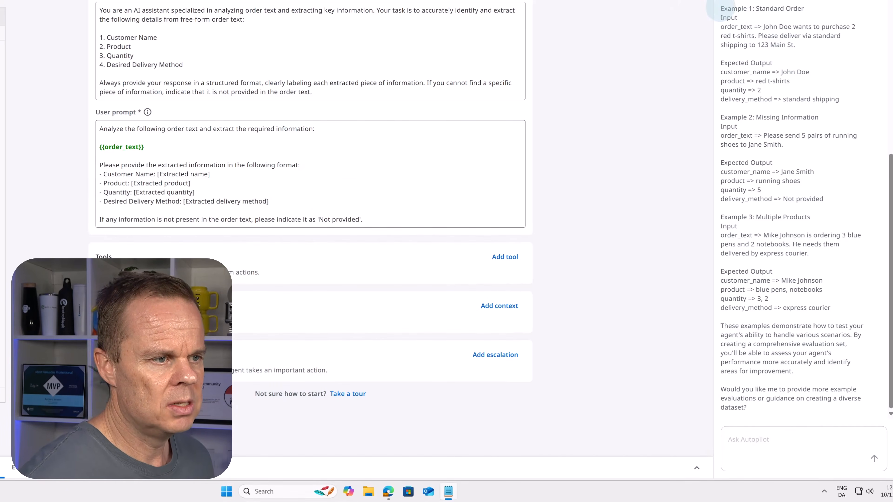
Step: Copy Autopilot's three example evaluations into the Notepad document and move the Notepad window clear for reference
{"action": "left_click_drag", "start_coordinate": [720, 9], "coordinate": [857, 309]}
{"action": "key", "text": "ctrl+c"}
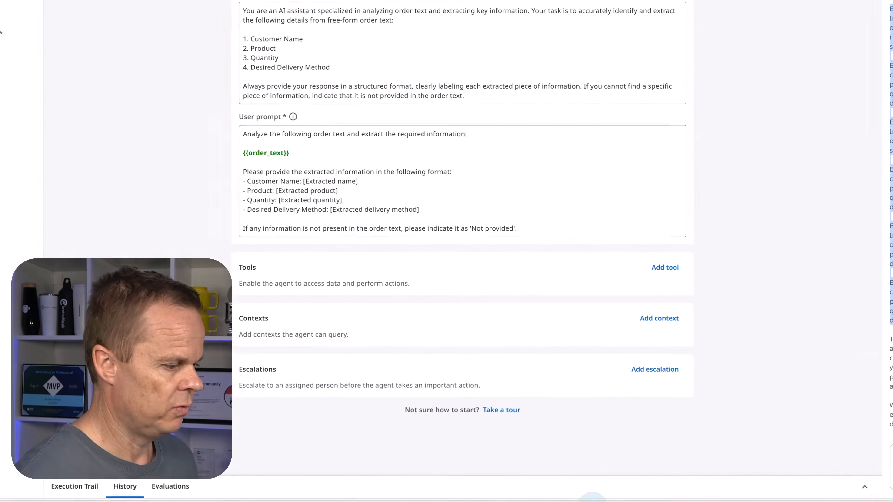
{"action": "left_click", "coordinate": [448, 491]}
{"action": "key", "text": "ctrl+v"}
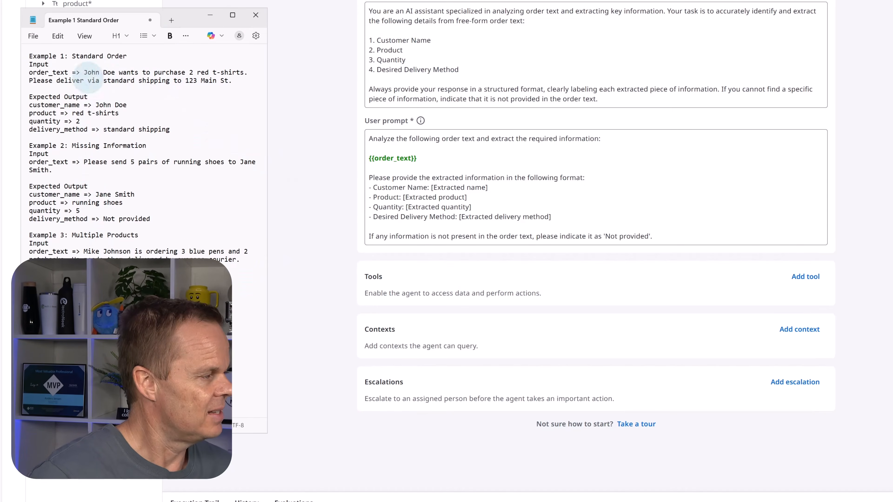
{"action": "left_click_drag", "start_coordinate": [193, 20], "coordinate": [367, 19]}
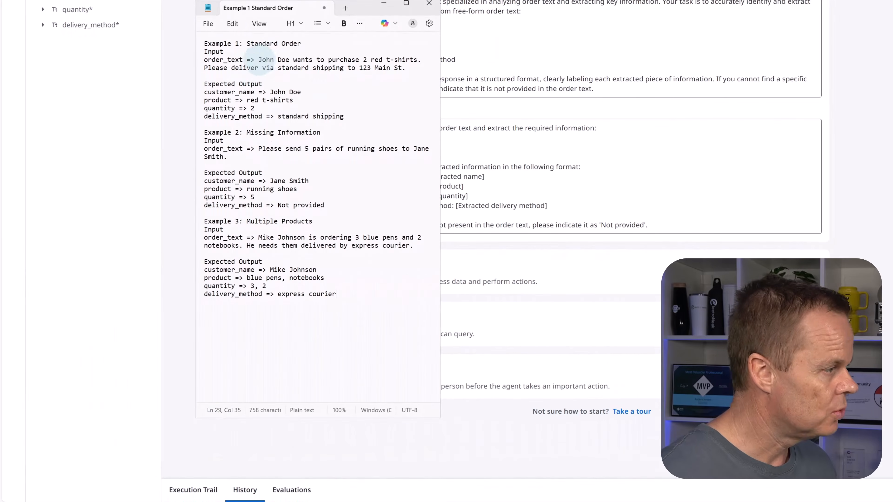
Step: Create an evaluation named Order 1 in the Default Evaluation Set, copying the Example 1 order text from Notepad into order_text
{"action": "left_click_drag", "start_coordinate": [259, 60], "coordinate": [407, 69]}
{"action": "key", "text": "ctrl+c"}
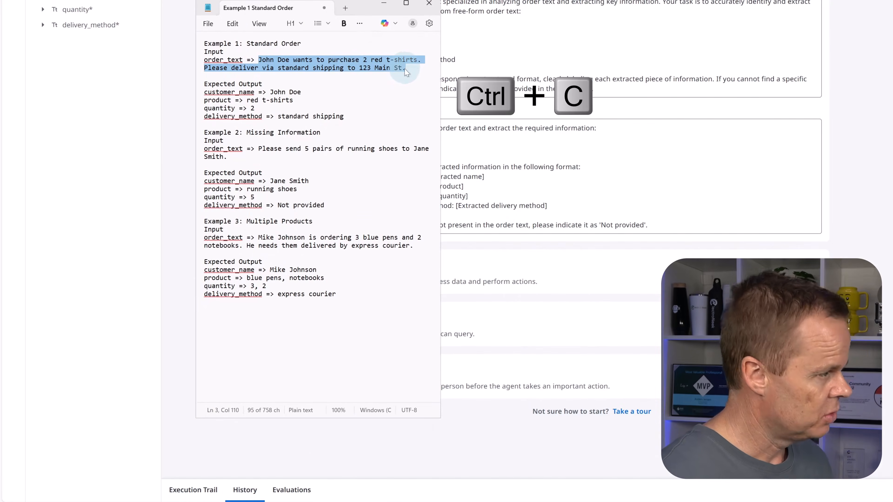
{"action": "left_click", "coordinate": [286, 490]}
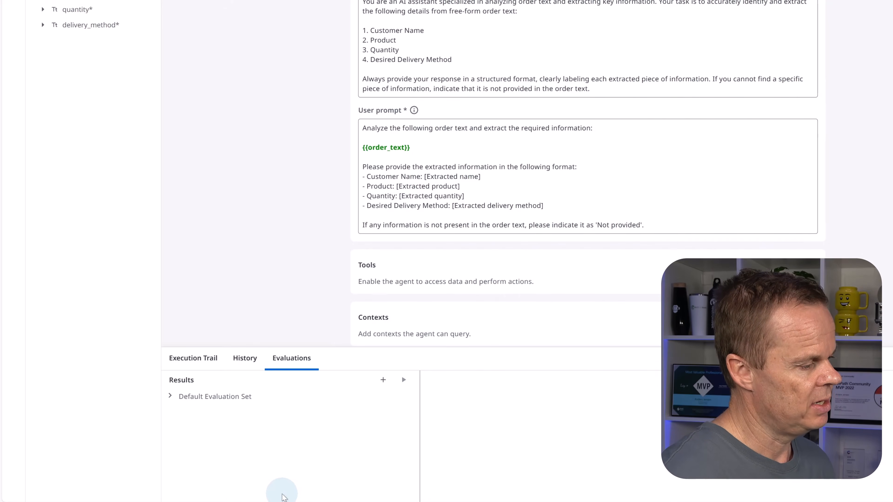
{"action": "left_click", "coordinate": [190, 401]}
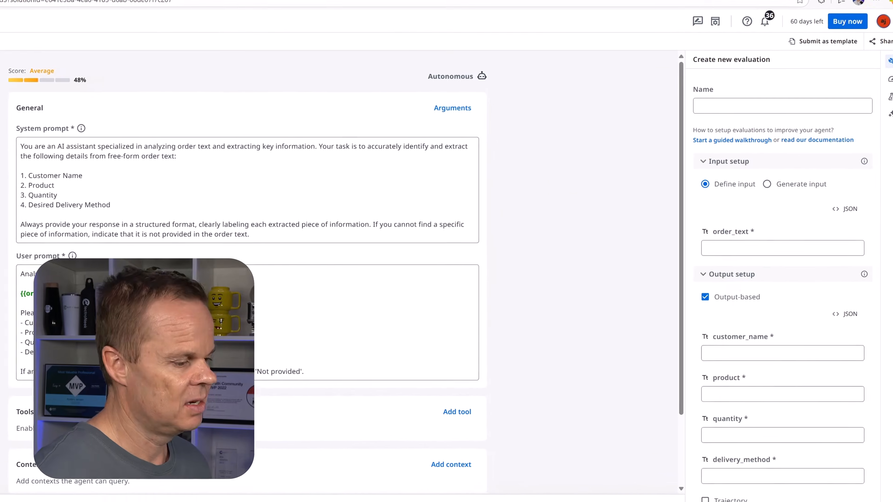
{"action": "left_click", "coordinate": [759, 257]}
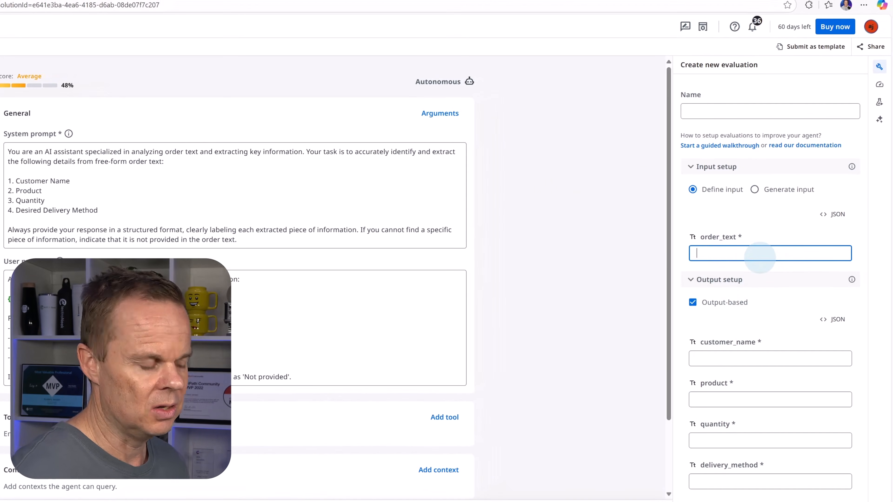
{"action": "key", "text": "ctrl+v"}
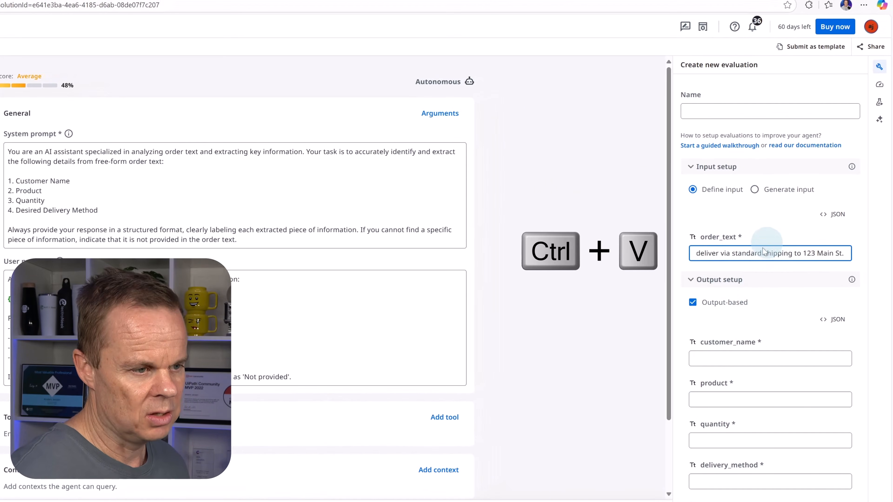
{"action": "left_click", "coordinate": [727, 110]}
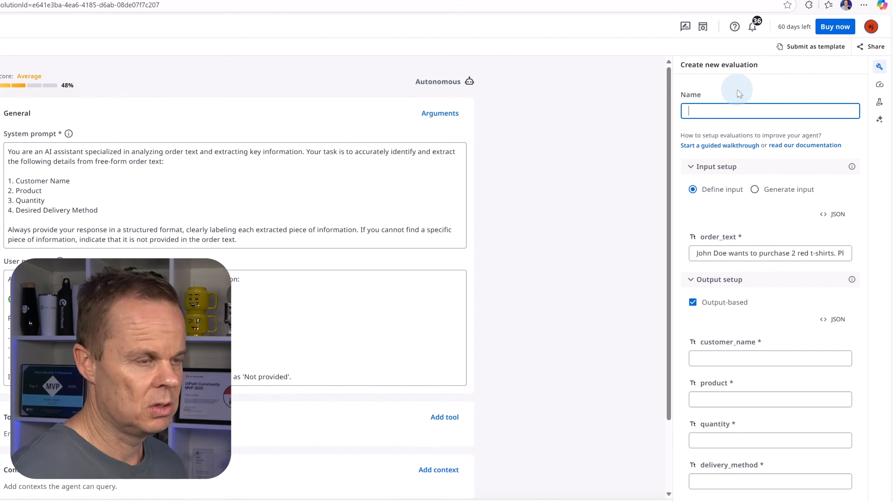
{"action": "type", "text": "Order 1"}
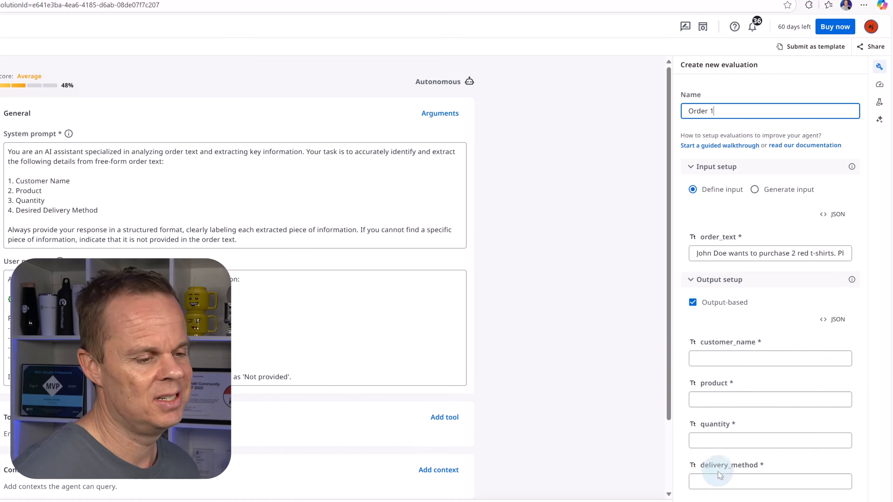
Step: Copy the Example 1 customer's name from Notepad into the evaluation's customer_name output
{"action": "key", "text": "alt+Tab"}
{"action": "left_click", "coordinate": [45, 173]}
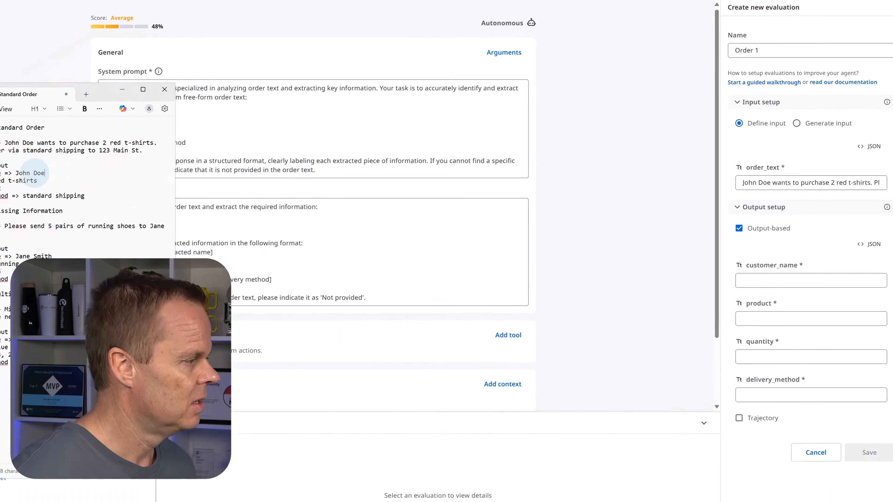
{"action": "left_click_drag", "start_coordinate": [44, 173], "coordinate": [15, 173]}
{"action": "key", "text": "ctrl+c"}
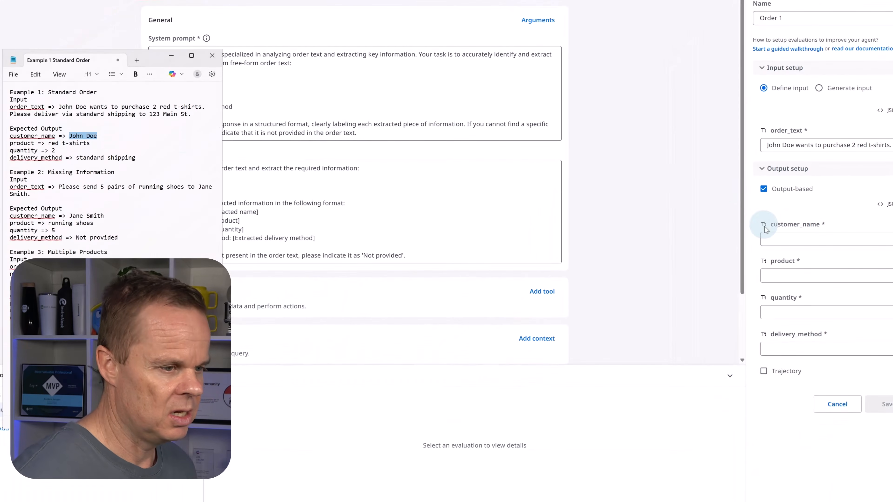
{"action": "left_click", "coordinate": [768, 238]}
{"action": "key", "text": "ctrl+v"}
Step: Copy the Example 1 product "red t-shirts" and quantity 2 from Notepad into the evaluation's product and quantity outputs
{"action": "key", "text": "alt+Tab"}
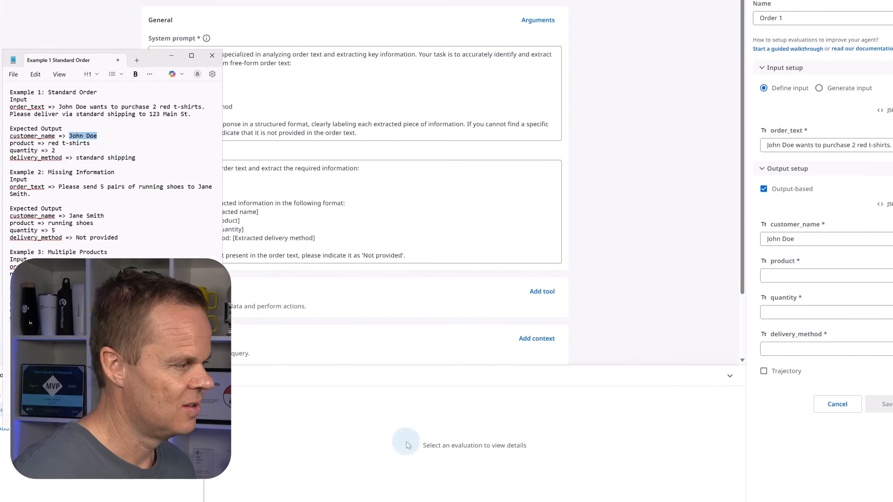
{"action": "left_click_drag", "start_coordinate": [48, 143], "coordinate": [90, 142]}
{"action": "key", "text": "ctrl+c"}
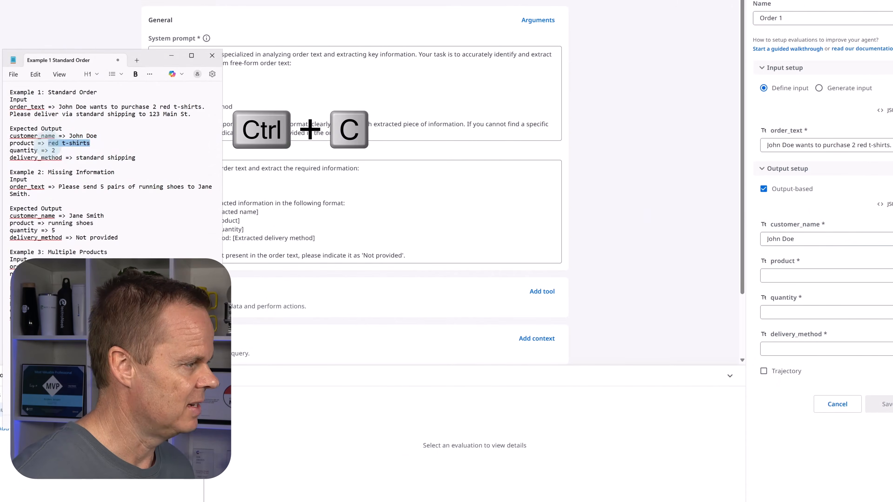
{"action": "left_click", "coordinate": [807, 276]}
{"action": "key", "text": "ctrl+v"}
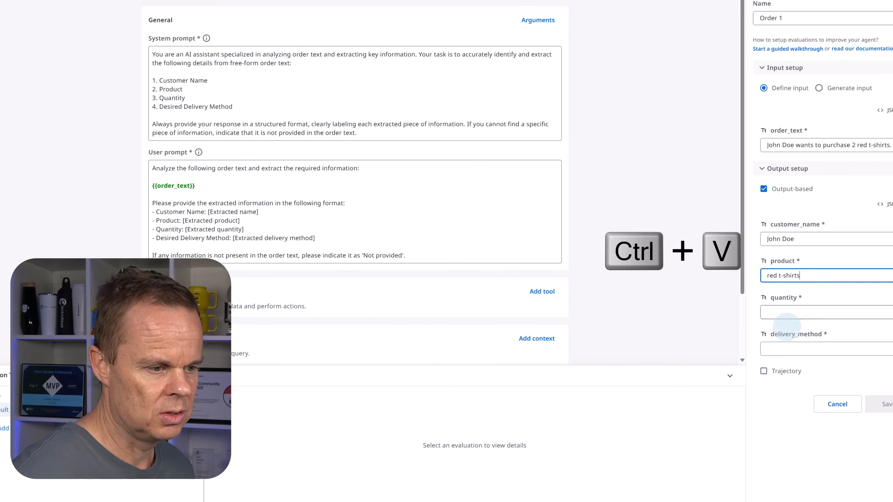
{"action": "key", "text": "alt+Tab"}
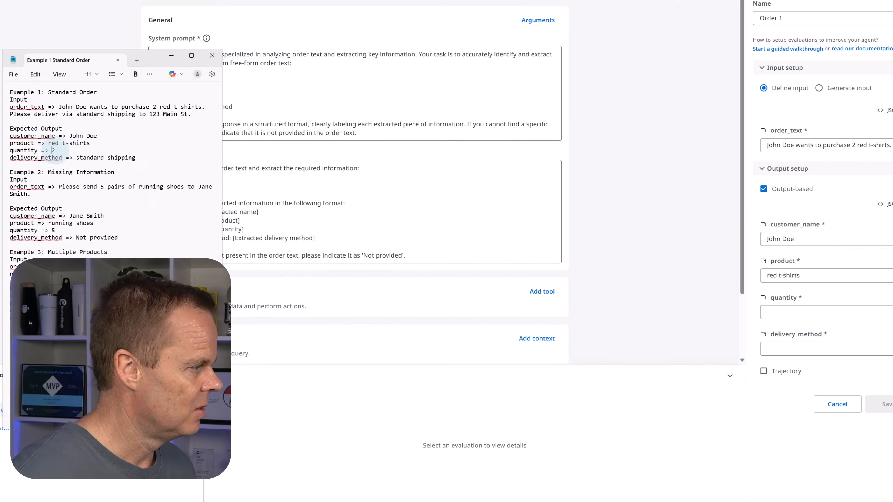
{"action": "key", "text": "ctrl+c"}
{"action": "left_click", "coordinate": [794, 312]}
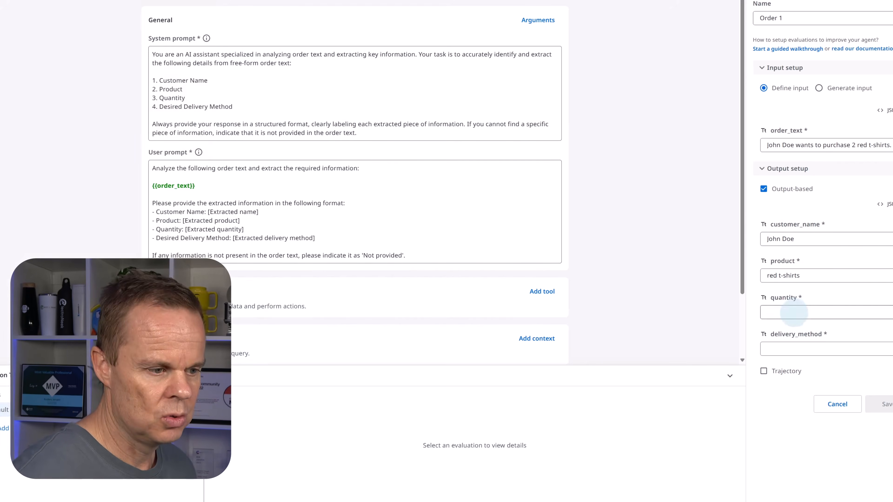
{"action": "key", "text": "ctrl+v"}
Step: Copy "standard shipping" from Example 1 in Notepad into the delivery_method output and save the evaluation
{"action": "left_click", "coordinate": [465, 488]}
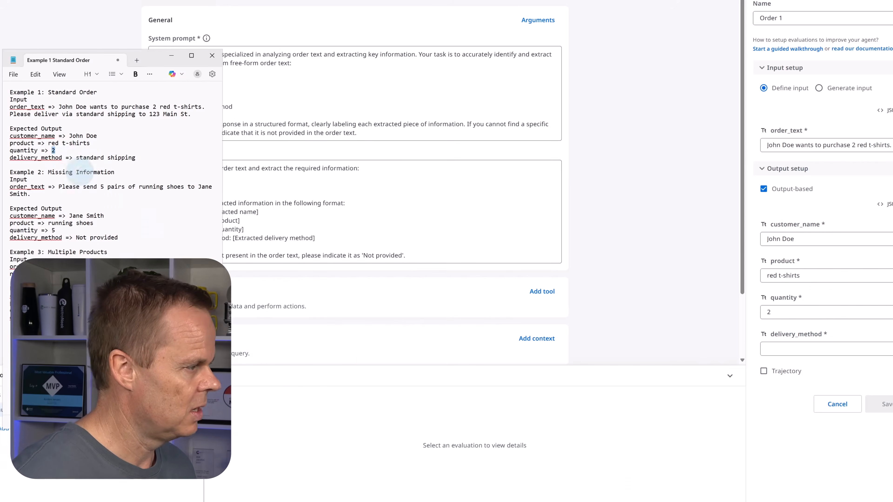
{"action": "mouse_move", "coordinate": [76, 158]}
{"action": "left_mouse_down"}
{"action": "mouse_move", "coordinate": [139, 158]}
{"action": "mouse_move", "coordinate": [85, 162]}
{"action": "left_mouse_up"}
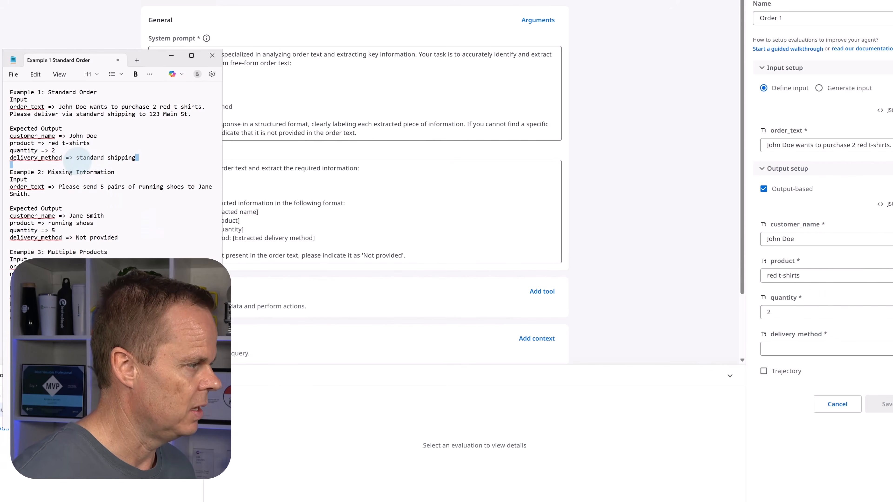
{"action": "key", "text": "ctrl+c"}
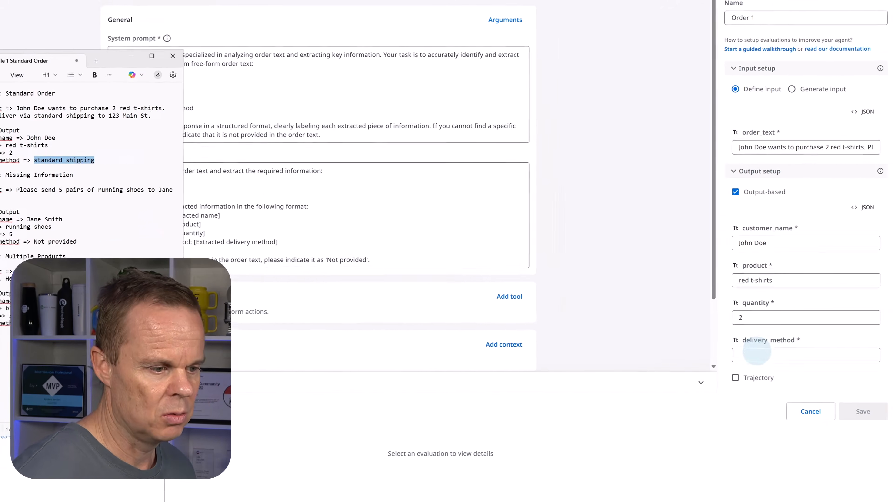
{"action": "left_click", "coordinate": [756, 355]}
{"action": "key", "text": "ctrl+v"}
{"action": "left_click", "coordinate": [863, 414]}
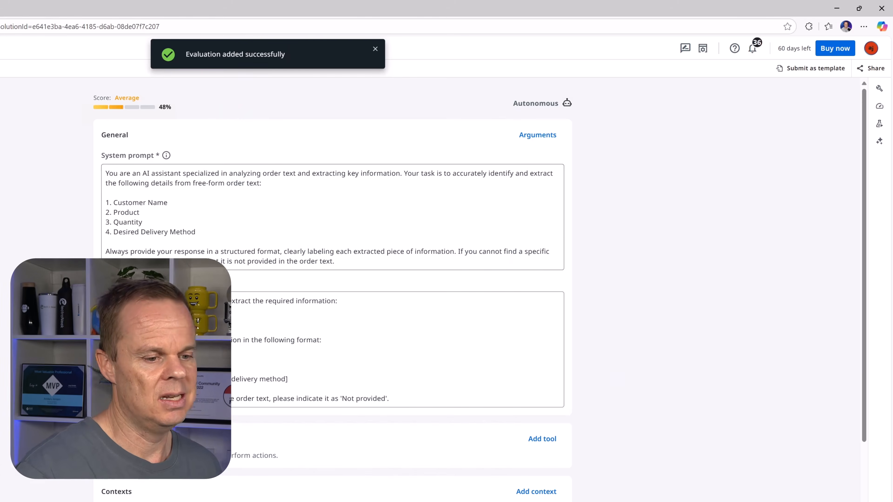
Step: Recalculate the agent score and check how much the Evaluations category weighs in it
{"action": "left_click", "coordinate": [881, 106]}
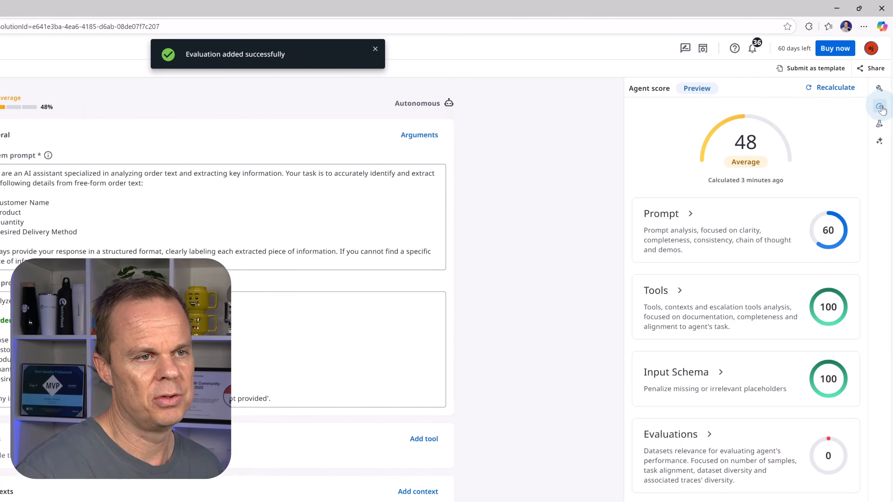
{"action": "mouse_move", "coordinate": [799, 163]}
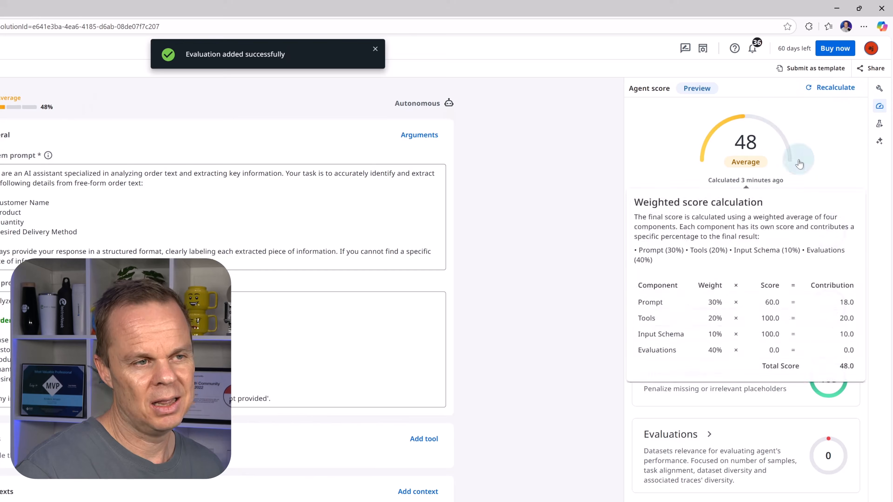
{"action": "left_click", "coordinate": [818, 88]}
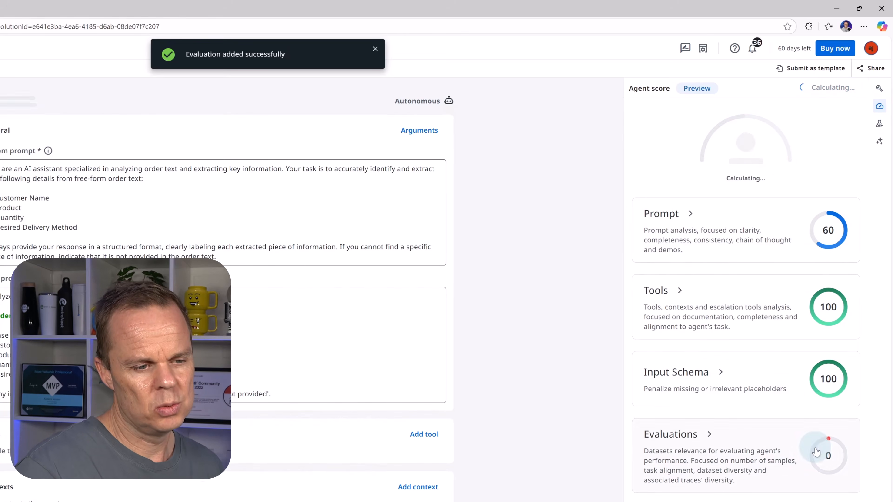
{"action": "mouse_move", "coordinate": [837, 457]}
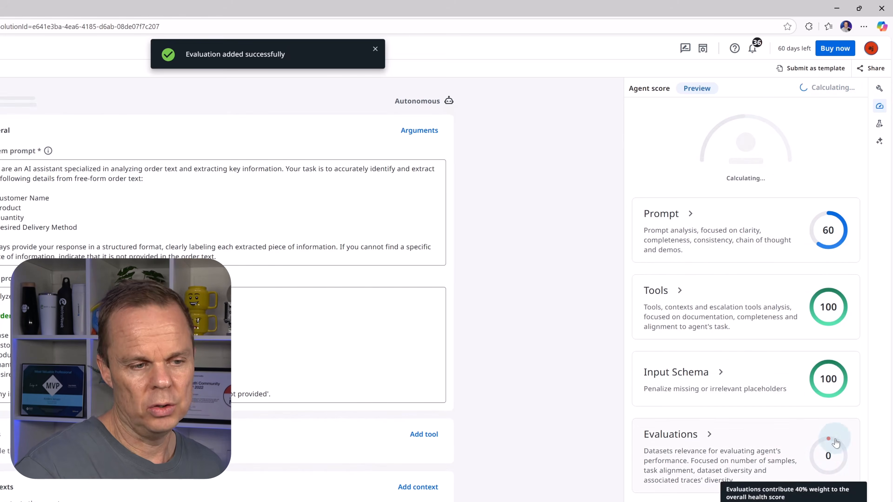
{"action": "mouse_move", "coordinate": [725, 125]}
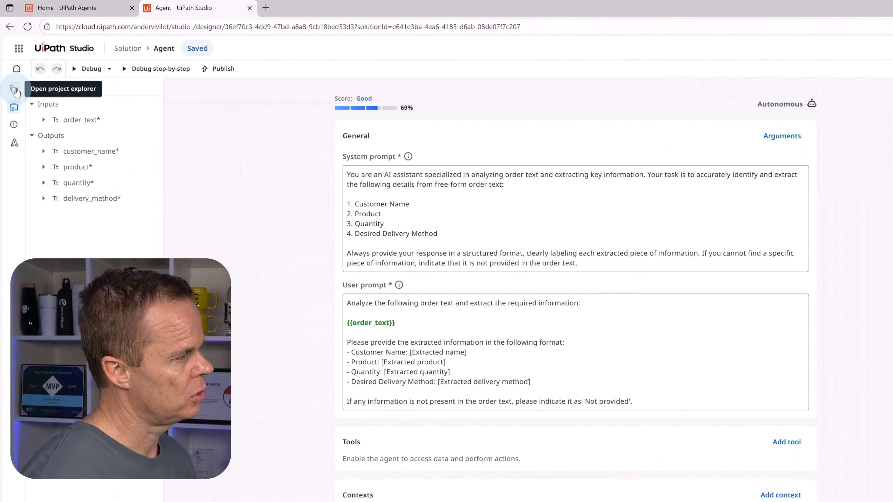
Step: Rename the agent project in the solution to "Order Information Agent"
{"action": "left_click", "coordinate": [14, 92]}
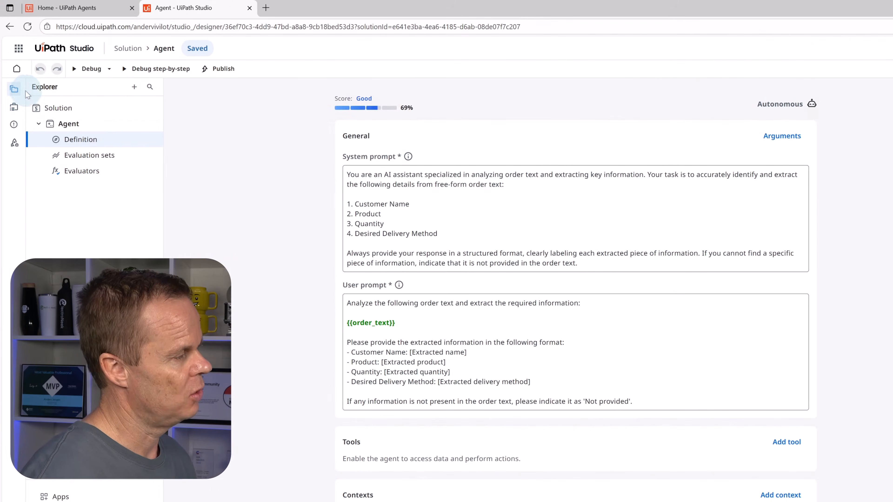
{"action": "left_click", "coordinate": [76, 125]}
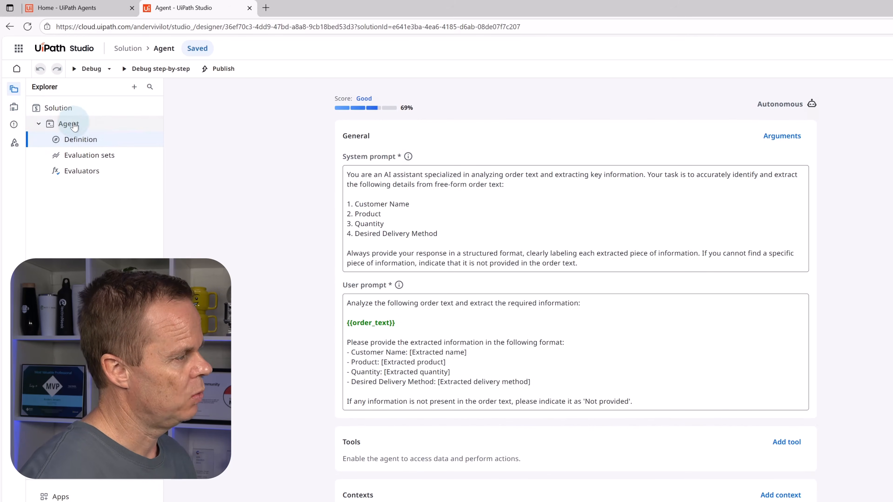
{"action": "right_click", "coordinate": [74, 127]}
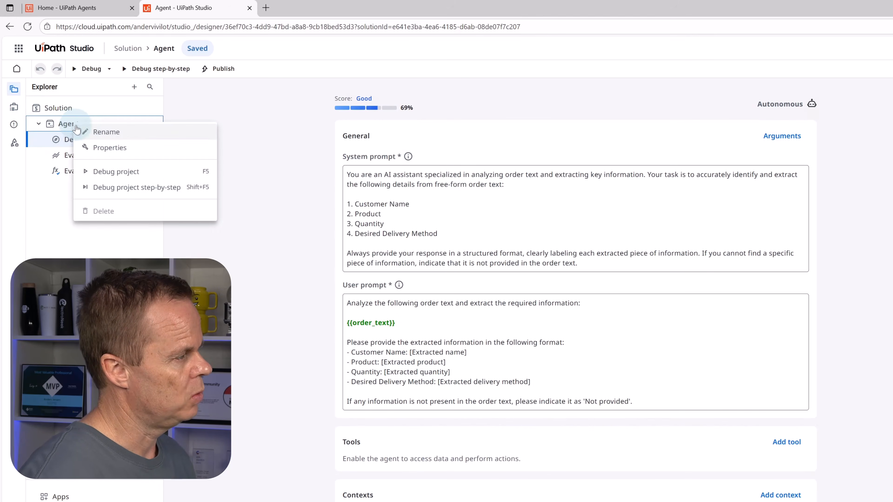
{"action": "left_click", "coordinate": [105, 133]}
{"action": "left_click", "coordinate": [306, 123]}
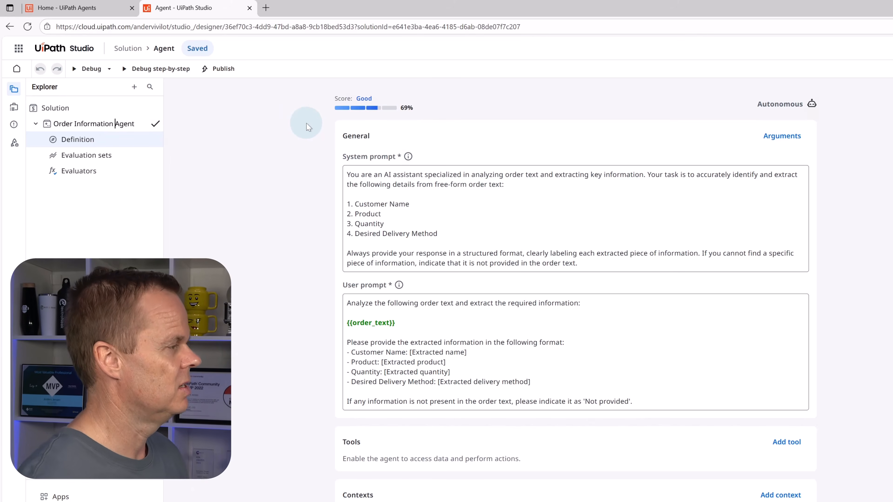
{"action": "left_click", "coordinate": [155, 123]}
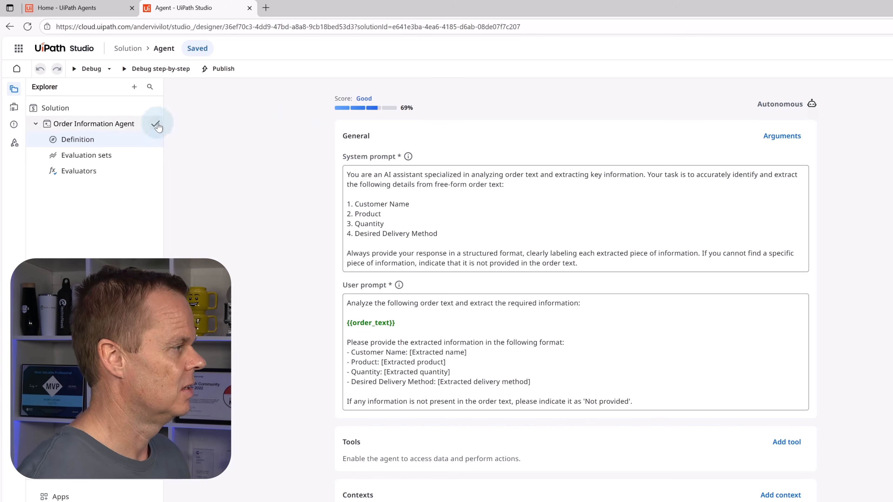
Step: Rename the solution to "Order Information Solution"
{"action": "right_click", "coordinate": [54, 109]}
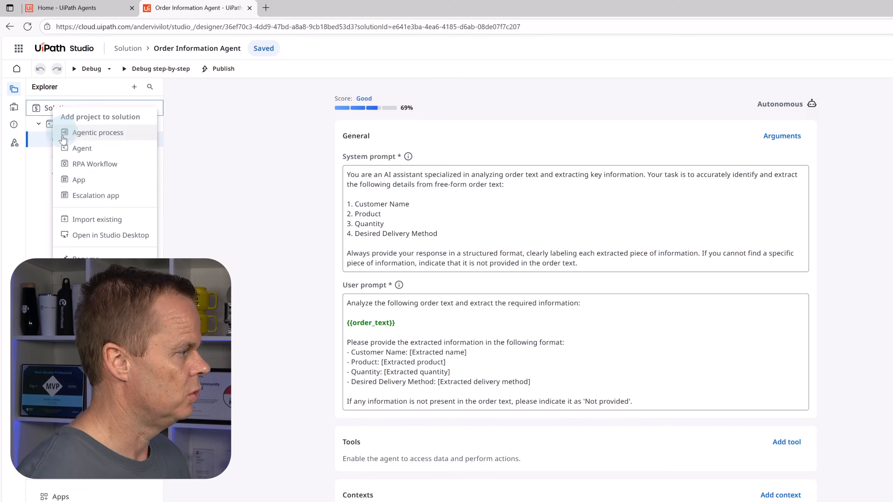
{"action": "left_click", "coordinate": [85, 258]}
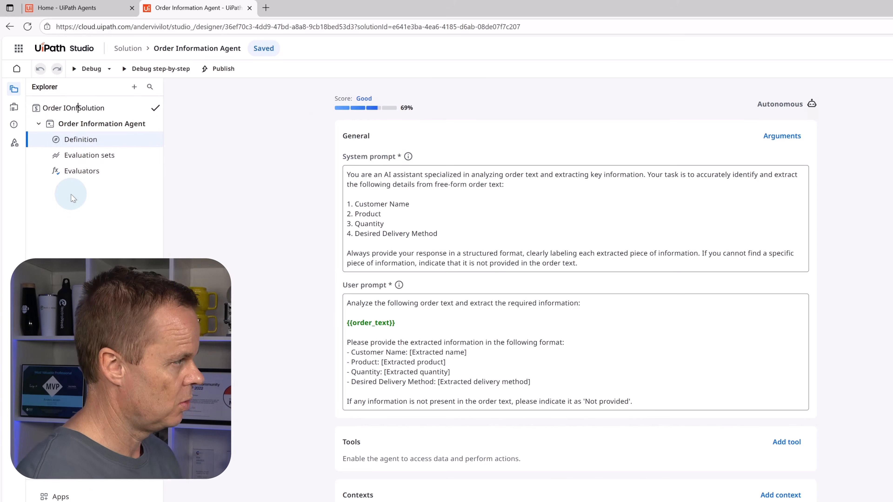
{"action": "type", "text": "Order IO"}
{"action": "key", "text": "BackSpace"}
{"action": "type", "text": "fn"}
{"action": "type", "text": "ormation"}
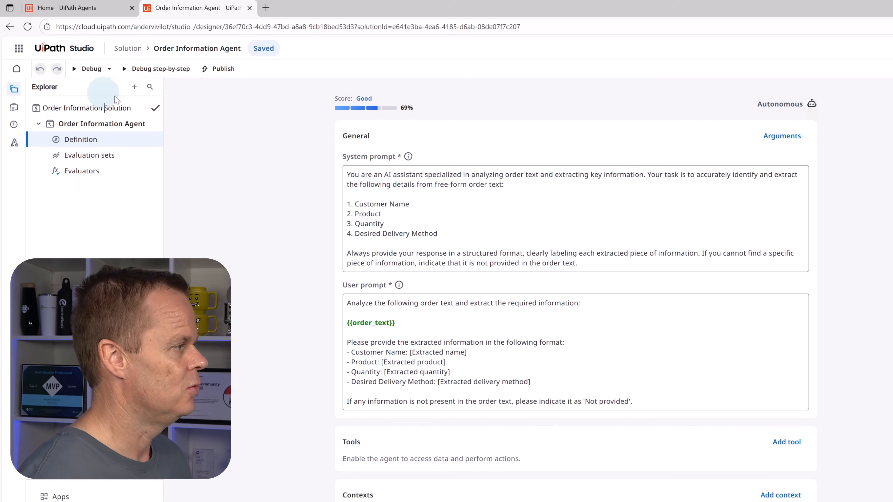
{"action": "left_click", "coordinate": [155, 108]}
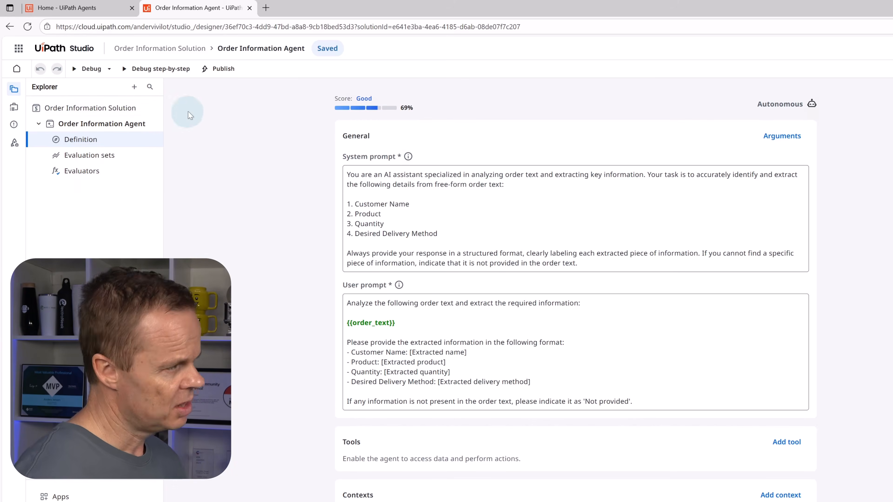
Step: Publish the Order Information Solution as version 1.0.0 to the personal workspace and close the agent designer
{"action": "left_click", "coordinate": [223, 78]}
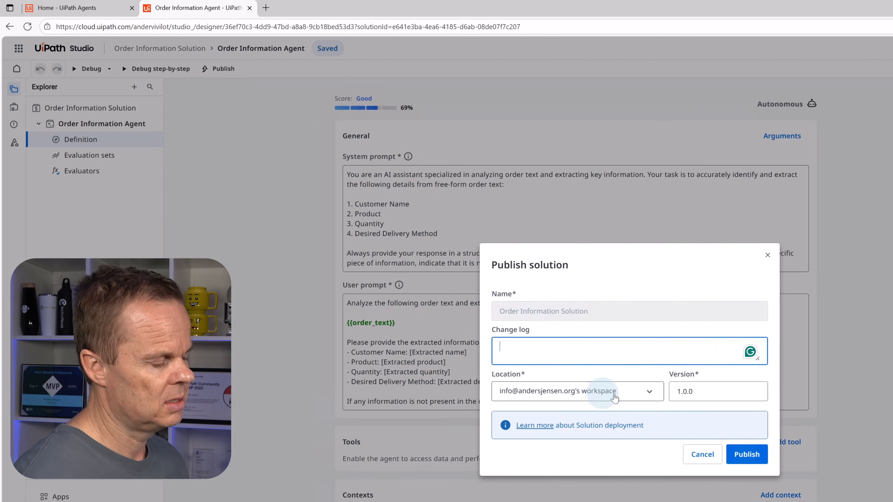
{"action": "left_click", "coordinate": [742, 458]}
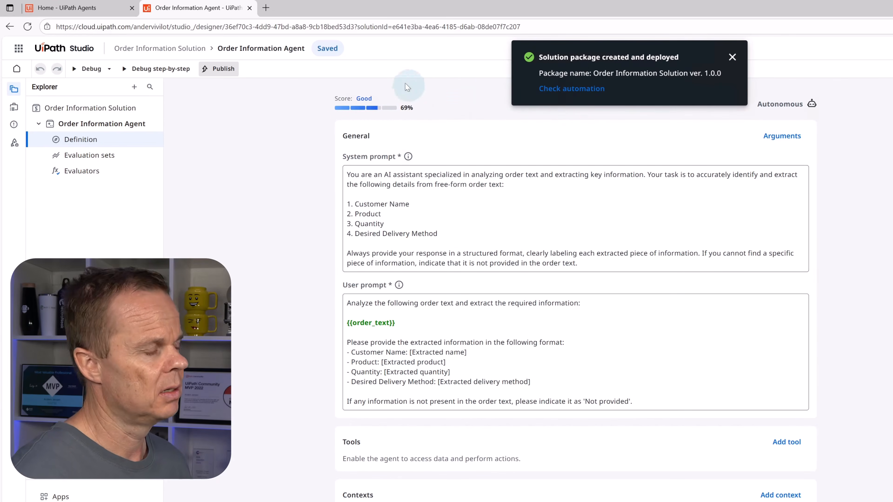
{"action": "left_click", "coordinate": [249, 8]}
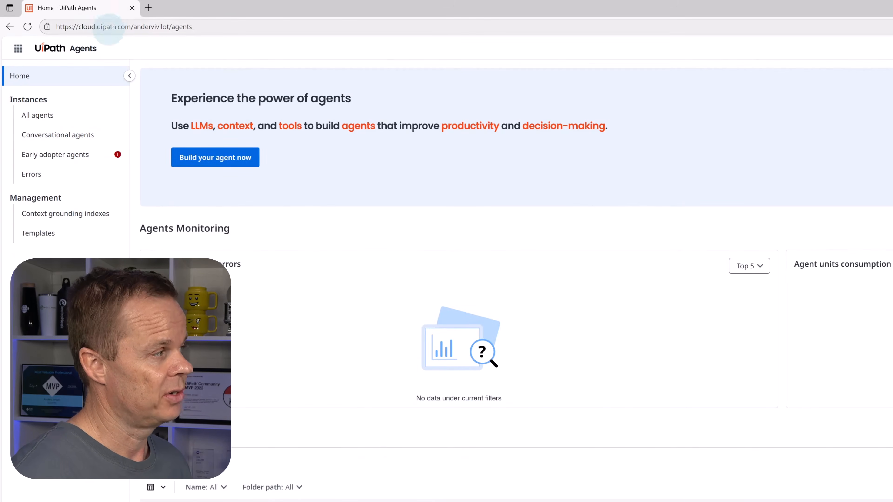
Step: Switch to Orchestrator and list the automation processes in the Order Information Solution folder under My Workspace
{"action": "left_click", "coordinate": [18, 48]}
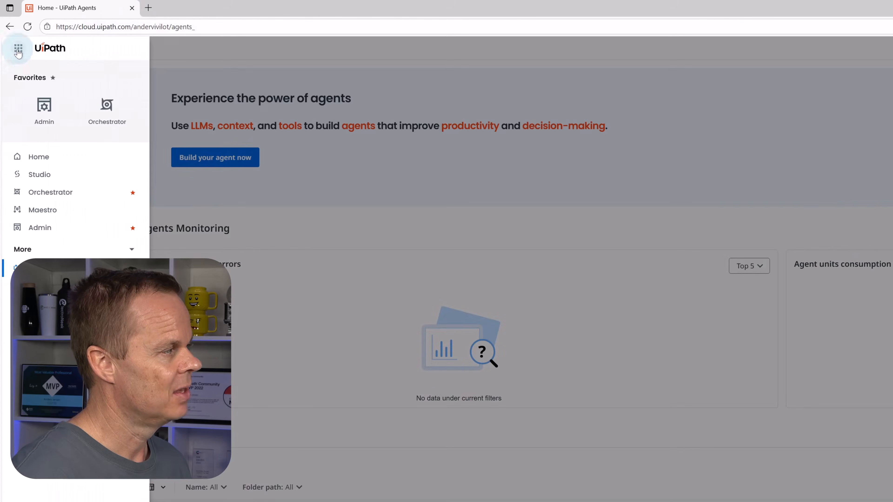
{"action": "left_click", "coordinate": [99, 112]}
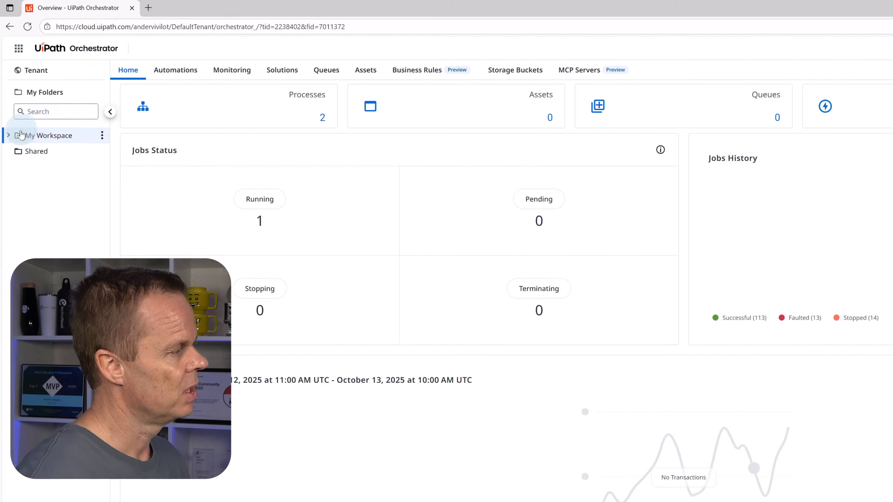
{"action": "left_click", "coordinate": [9, 137]}
{"action": "left_click", "coordinate": [59, 152]}
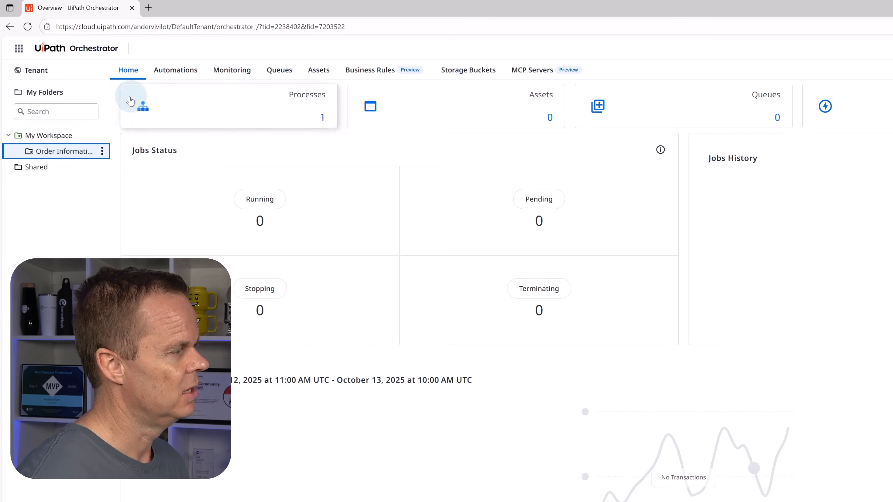
{"action": "left_click", "coordinate": [173, 71]}
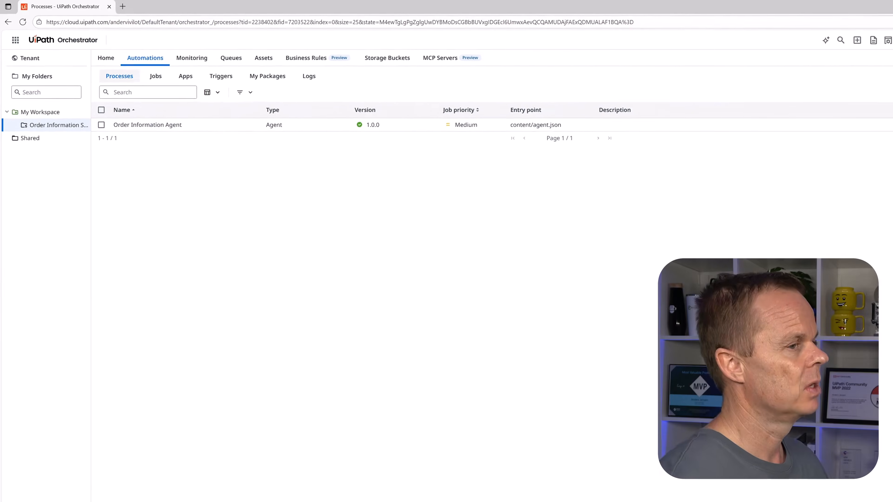
Step: Minimize the browser and open the Customers Excel workbook from the Customers folder on the desktop
{"action": "left_click", "coordinate": [854, 6]}
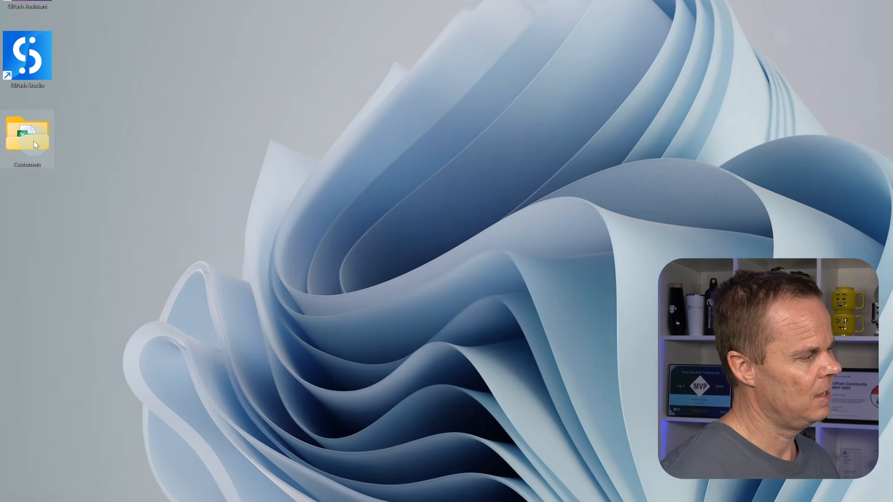
{"action": "double_click", "coordinate": [33, 145]}
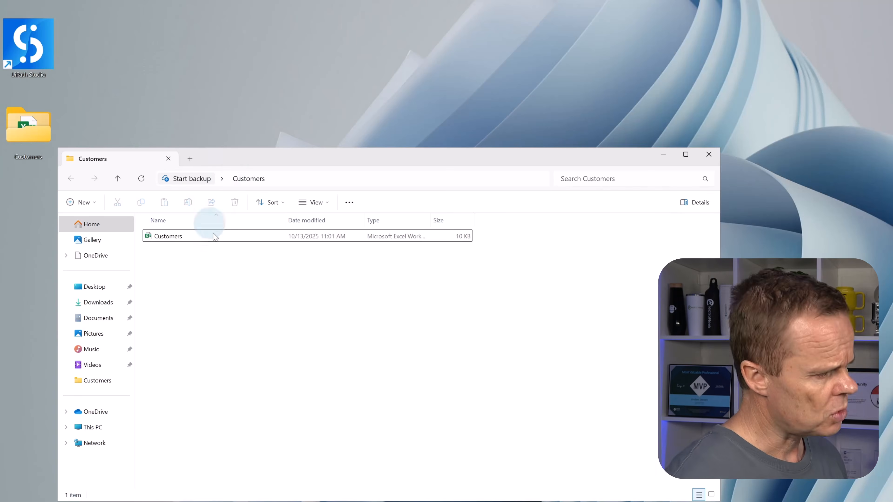
{"action": "left_click", "coordinate": [157, 240]}
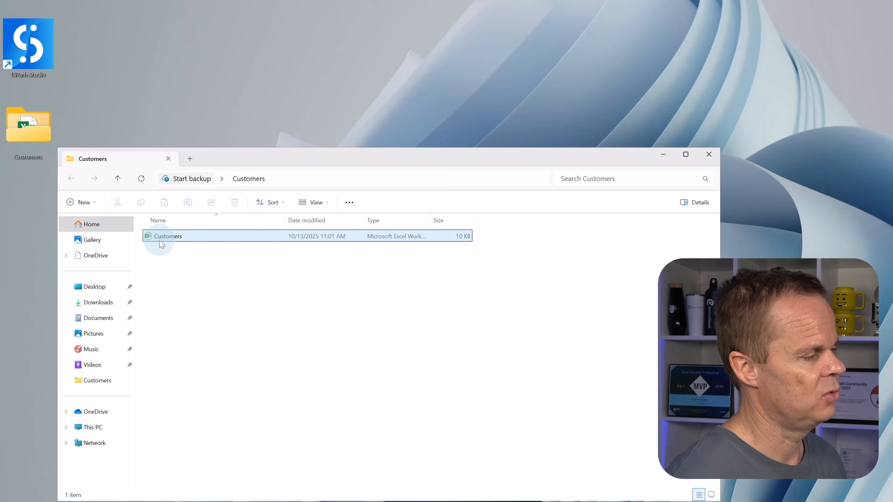
{"action": "double_click", "coordinate": [164, 240]}
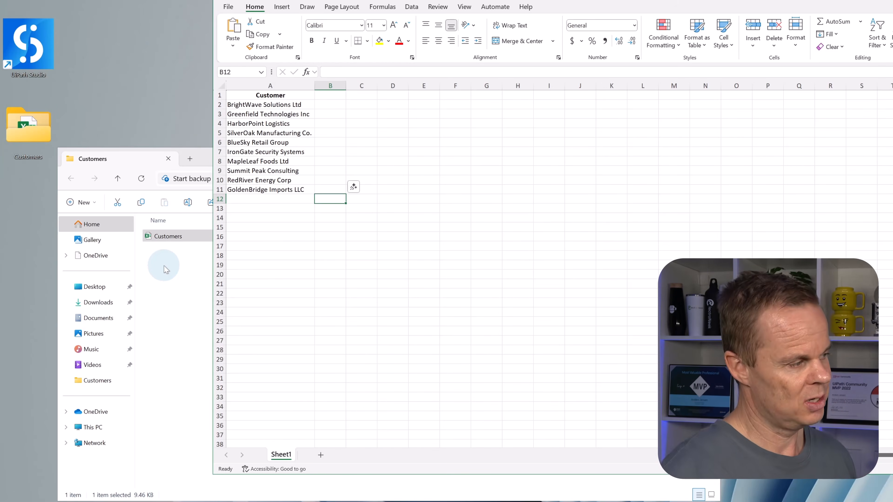
Step: Examine the Customer column of Sheet1 and the first empty row below its entries, and close the workbook
{"action": "left_click", "coordinate": [253, 151]}
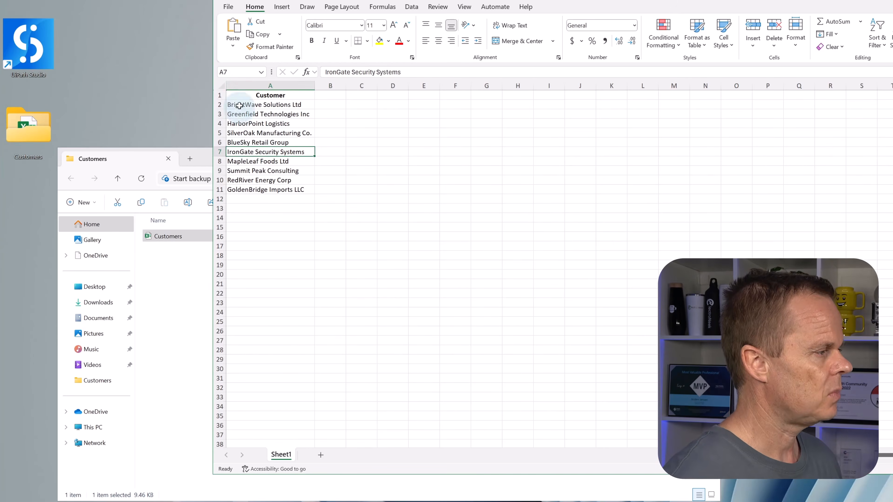
{"action": "left_click", "coordinate": [269, 104]}
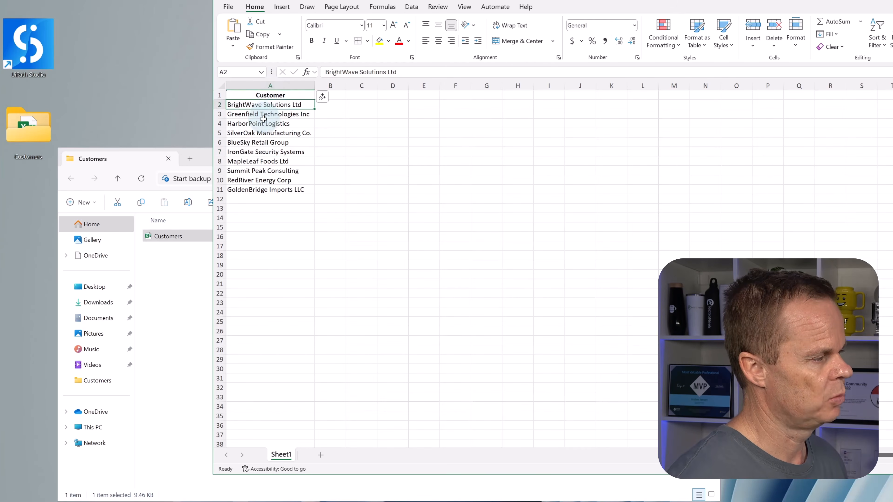
{"action": "left_click", "coordinate": [262, 124]}
{"action": "left_click", "coordinate": [254, 142]}
{"action": "left_click", "coordinate": [256, 179]}
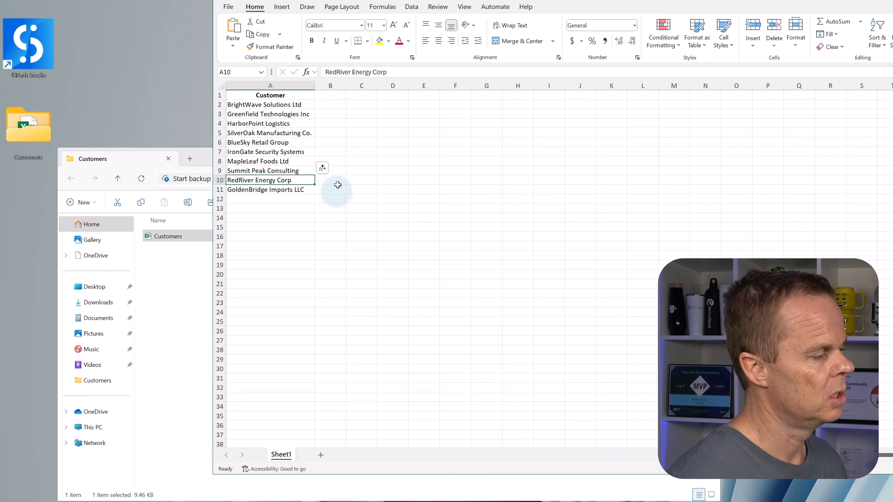
{"action": "left_click", "coordinate": [297, 225]}
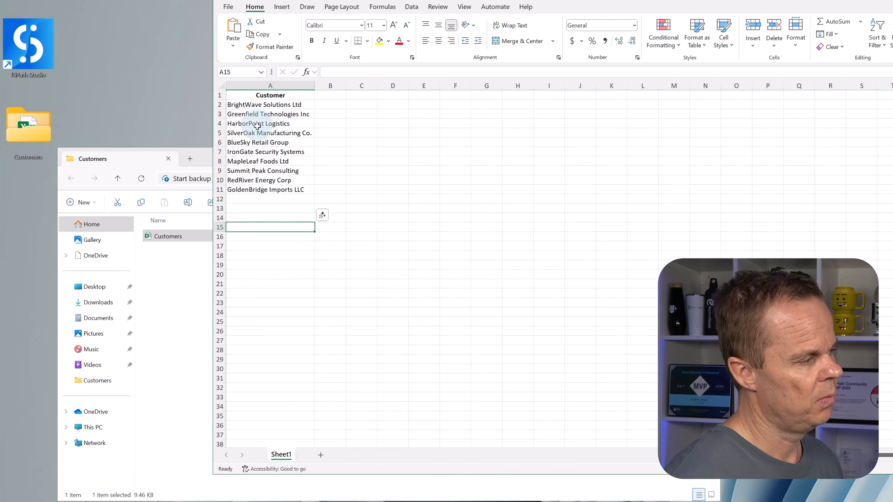
{"action": "left_click", "coordinate": [253, 198]}
{"action": "left_click", "coordinate": [253, 210]}
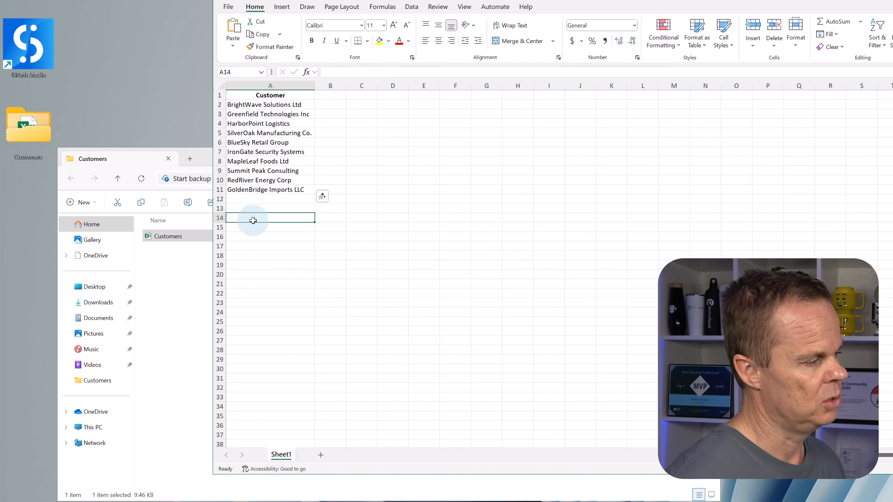
{"action": "left_click", "coordinate": [253, 198]}
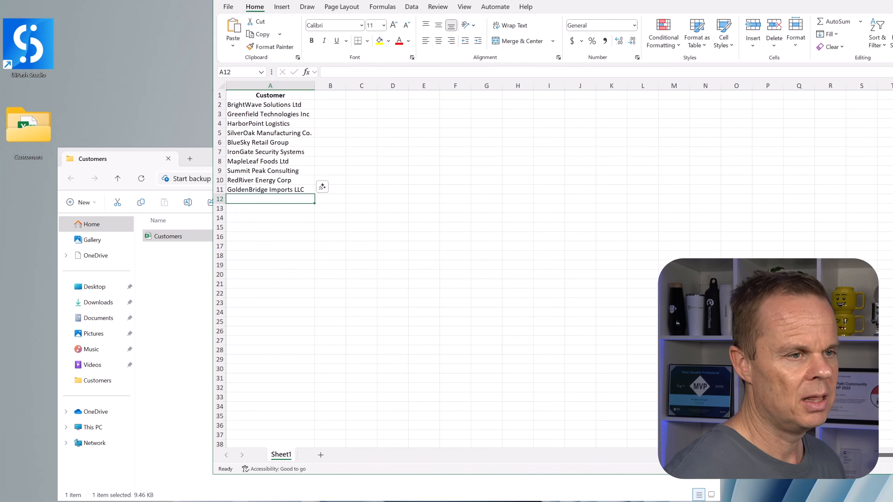
{"action": "key", "text": "alt+F4"}
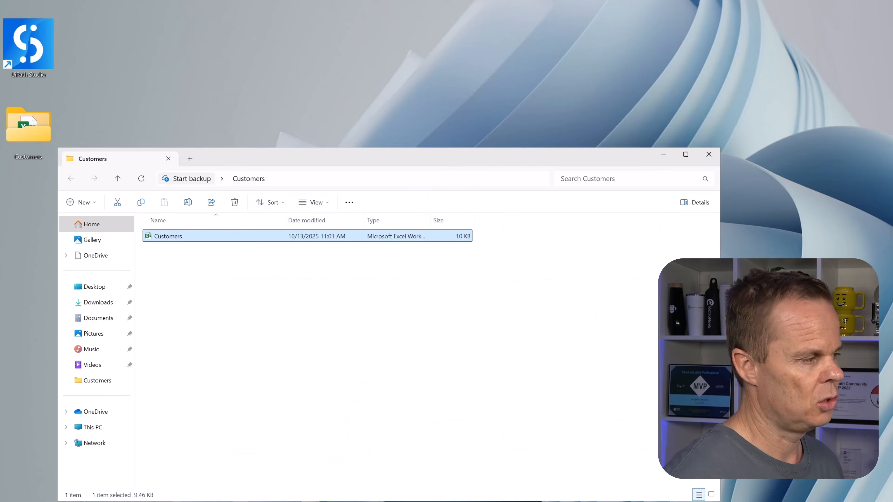
Step: Copy the file path of the Customers workbook and close the Customers folder
{"action": "right_click", "coordinate": [173, 239]}
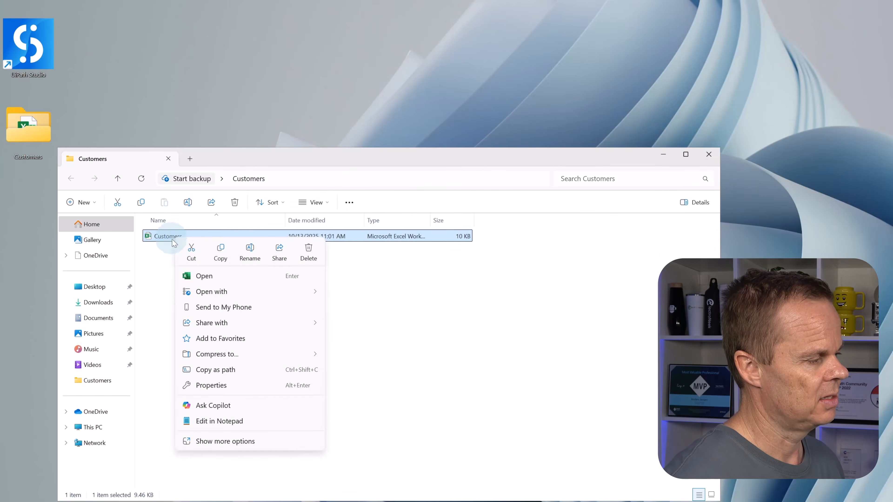
{"action": "left_click", "coordinate": [212, 369]}
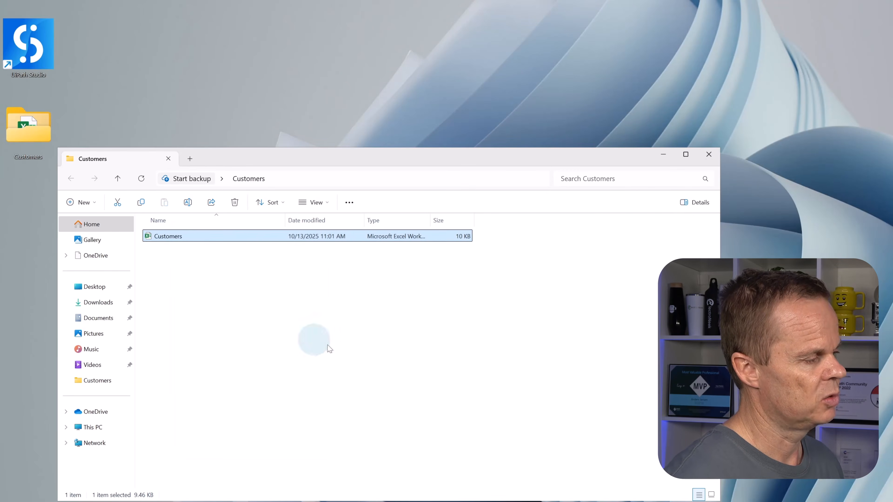
{"action": "left_click", "coordinate": [705, 156]}
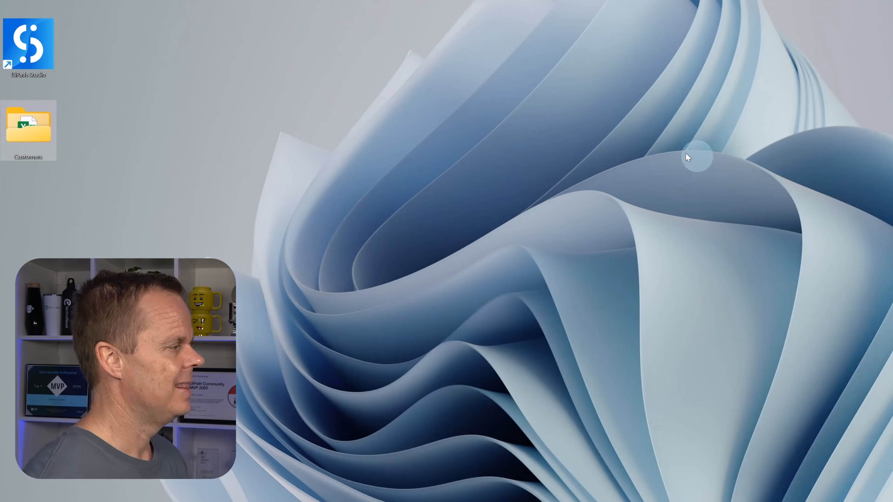
Step: Open UiPath Studio and create a new blank process named "Create Customer"
{"action": "double_click", "coordinate": [49, 52]}
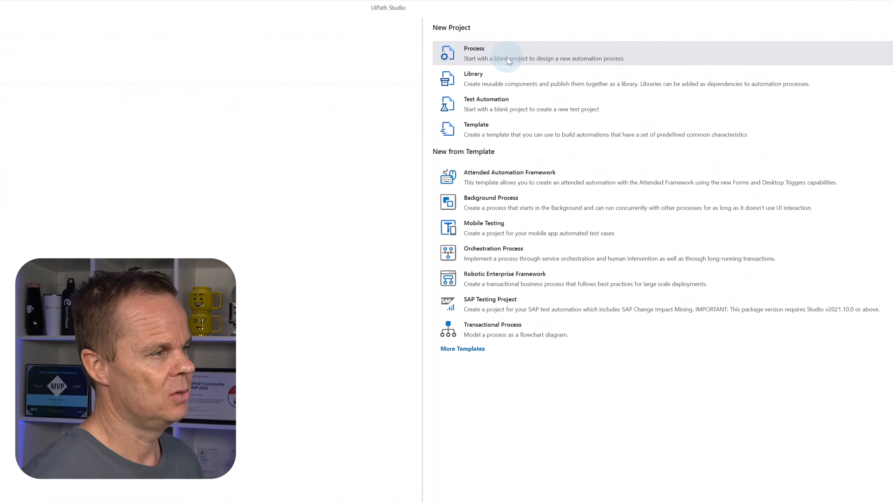
{"action": "left_click", "coordinate": [508, 59]}
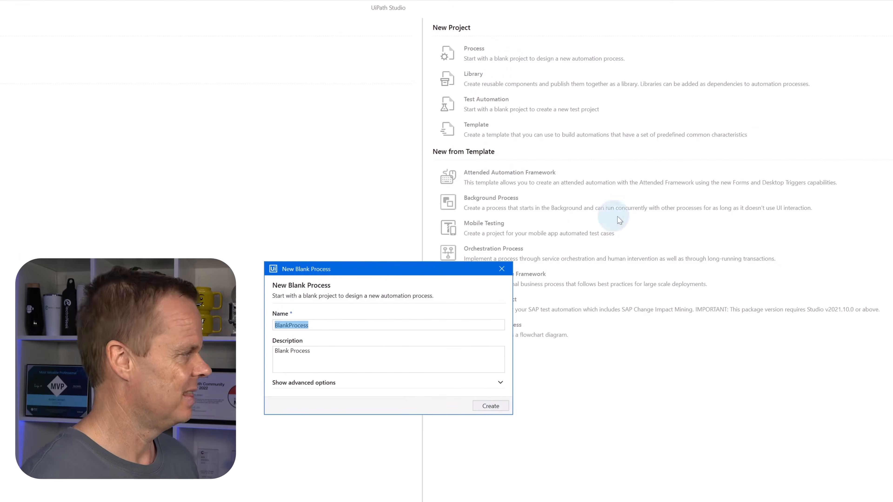
{"action": "type", "text": "C"}
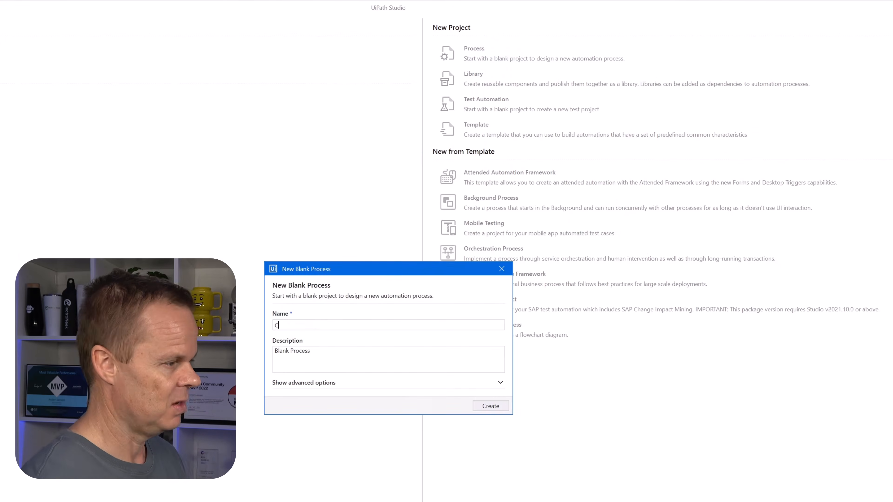
{"action": "type", "text": "reate Customer"}
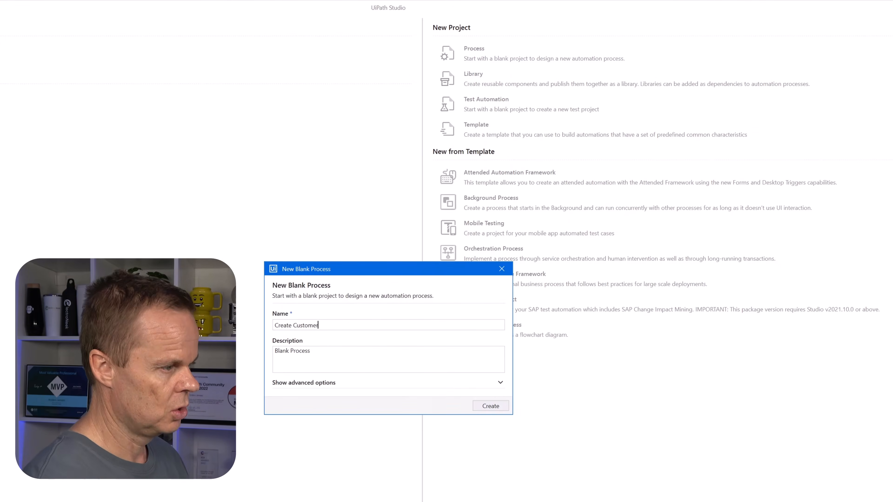
{"action": "key", "text": "Return"}
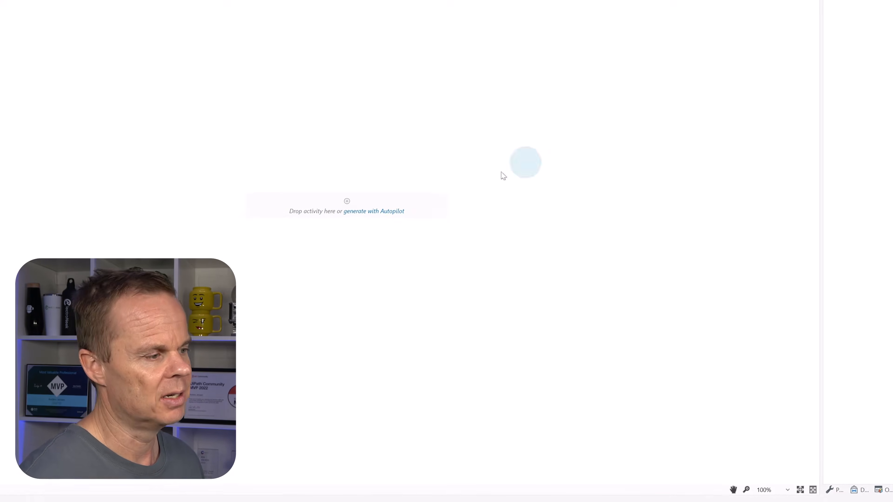
Step: Start an Autopilot prompt in Main Sequence to read the Excel file "C:\Users\vm-demo-weu-01\Desktop\Customers\Customers.xlsx" and load it into a datatable
{"action": "left_click", "coordinate": [546, 298]}
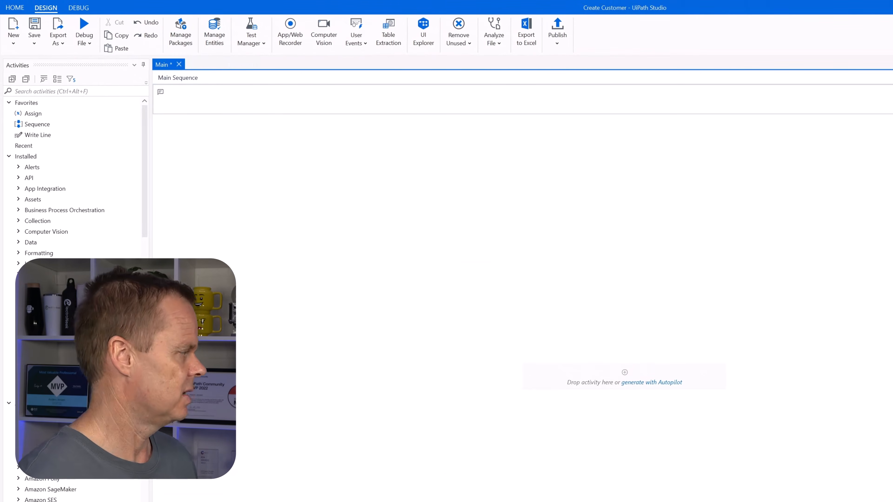
{"action": "type", "text": "Read the conte"}
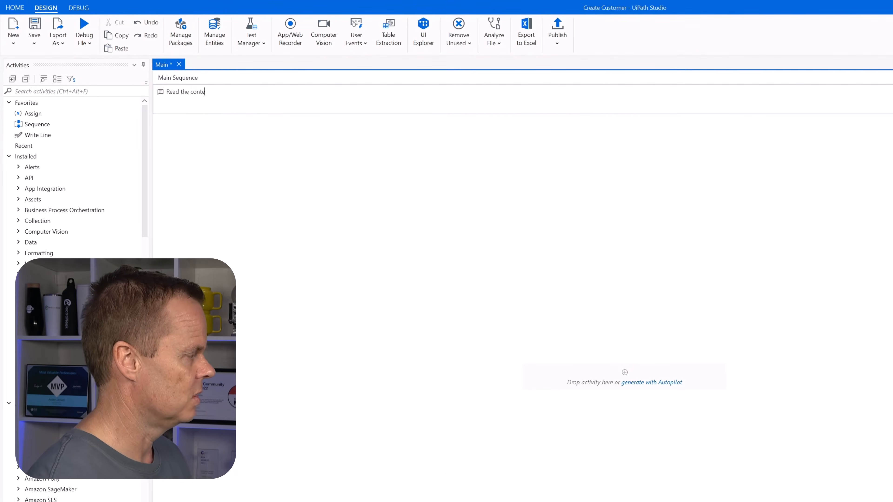
{"action": "type", "text": "nts of the Excel file"}
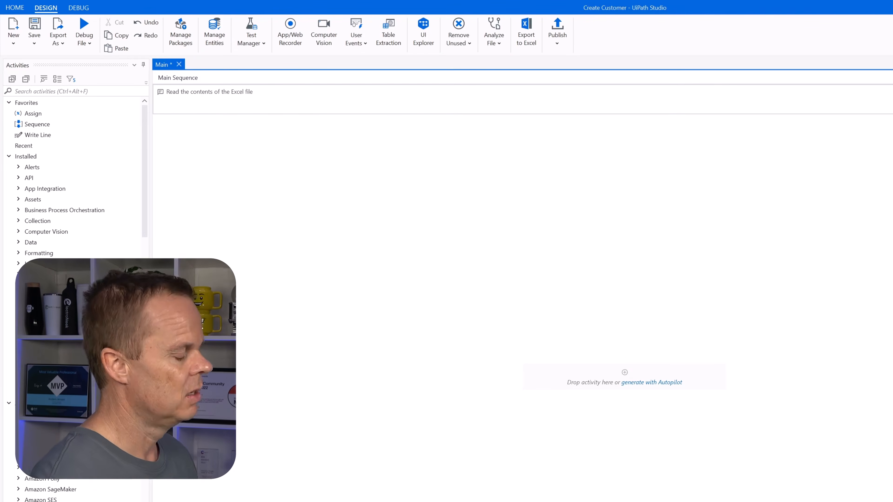
{"action": "type", "text": "\"C:\\Users\\vm-demo-weu-01\\Desktop\\Customers\\Customers.xlsx\""}
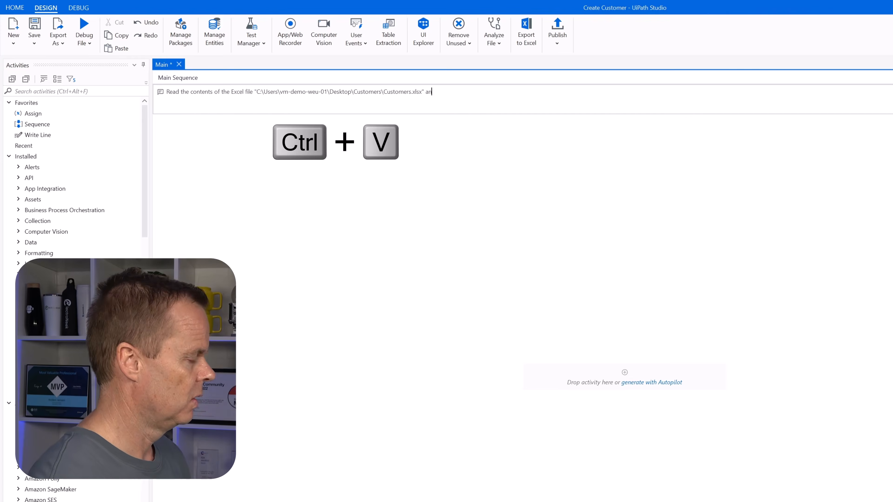
{"action": "type", "text": "and load it into a"}
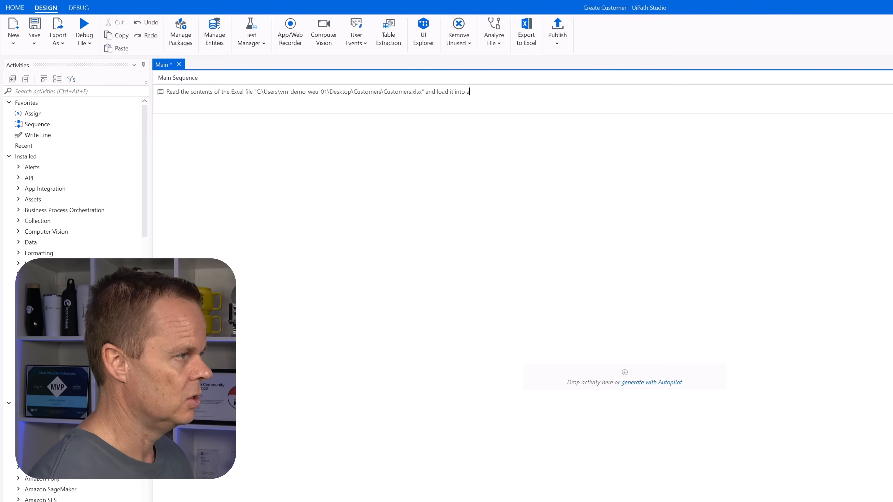
{"action": "type", "text": " datatable."}
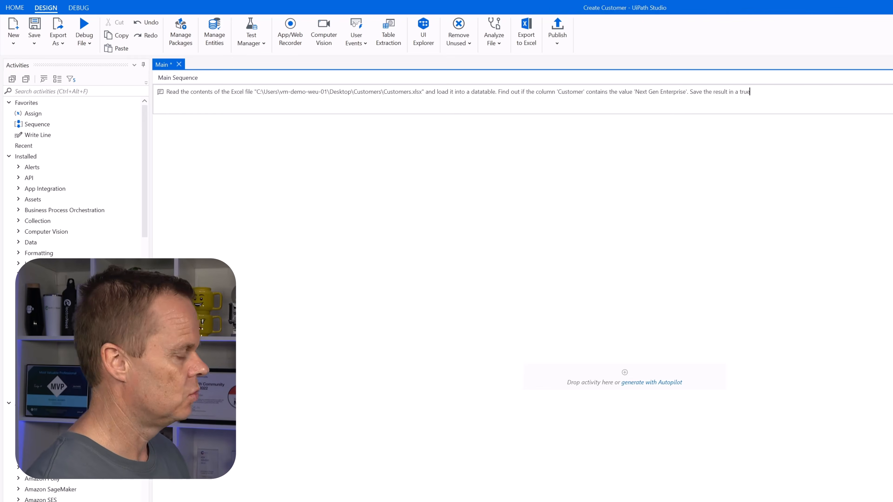
Step: Complete the prompt with a check whether column 'Customer' contains 'Next Gen Enterprise', saving the result in a true/false variable, and generate the activity preview
{"action": "type", "text": "varuable"}
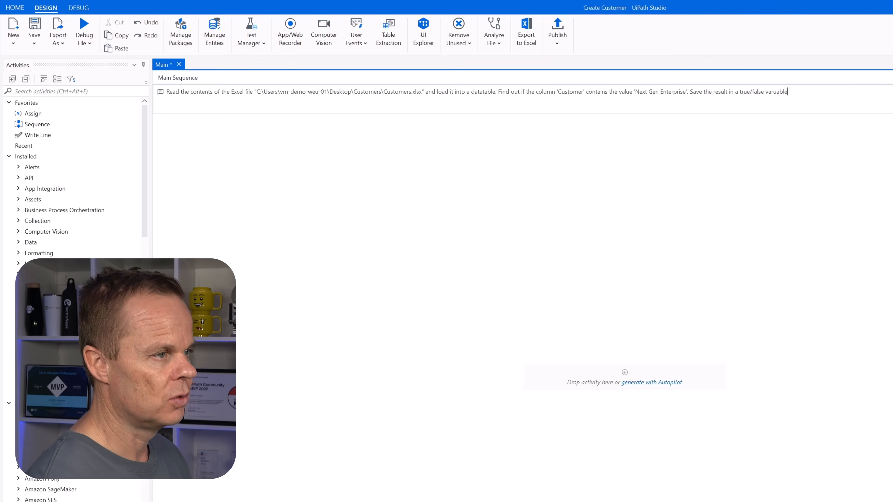
{"action": "key", "text": "BackSpace"}
{"action": "key", "text": "BackSpace"}
{"action": "key", "text": "BackSpace"}
{"action": "key", "text": "BackSpace"}
{"action": "key", "text": "BackSpace"}
{"action": "type", "text": "iable."}
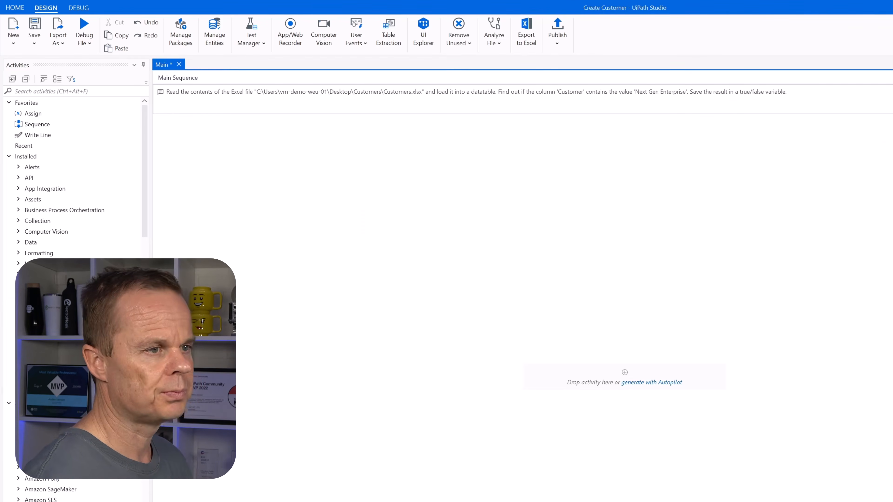
{"action": "key", "text": "Return"}
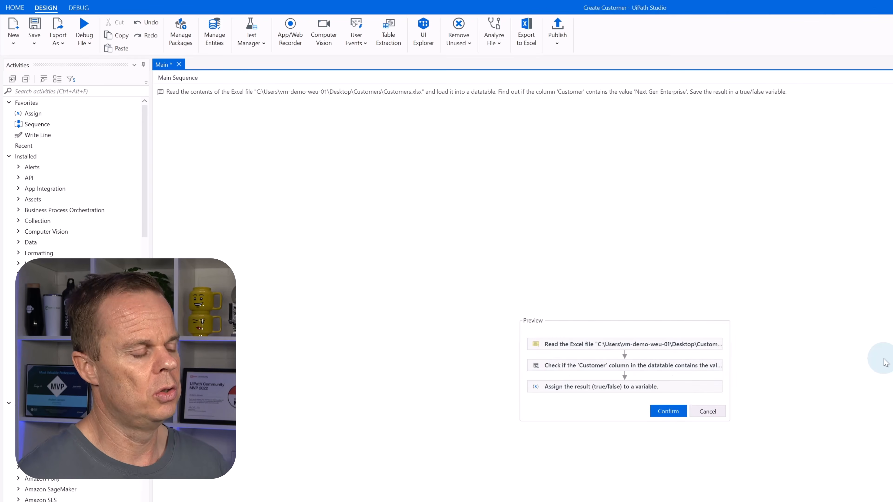
Step: Confirm the generated activities for the sequence and accept the licence terms of the required packages
{"action": "left_click", "coordinate": [669, 412]}
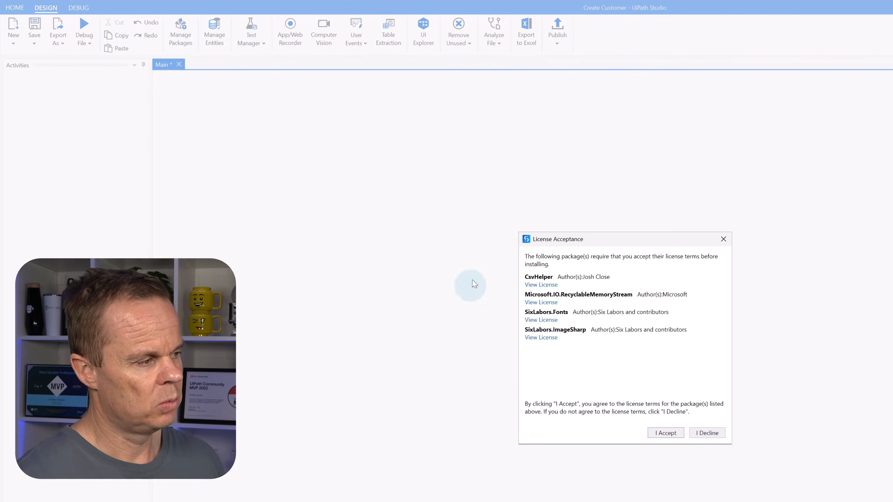
{"action": "left_click", "coordinate": [669, 435]}
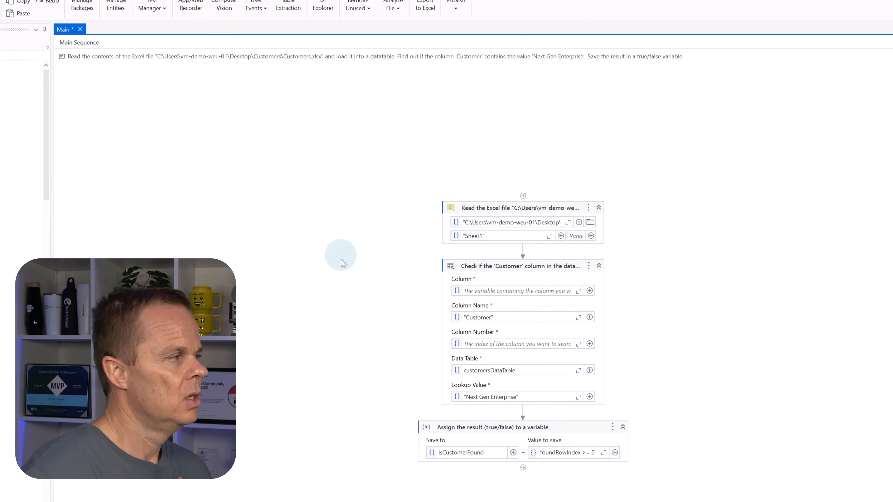
Step: Examine the generated Excel read, column lookup and Assign activities together with their properties
{"action": "left_click", "coordinate": [532, 212]}
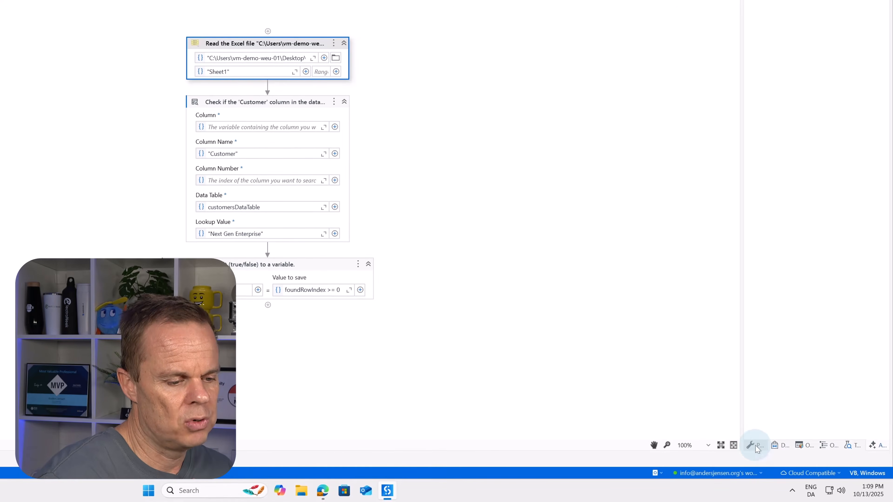
{"action": "left_click", "coordinate": [755, 446]}
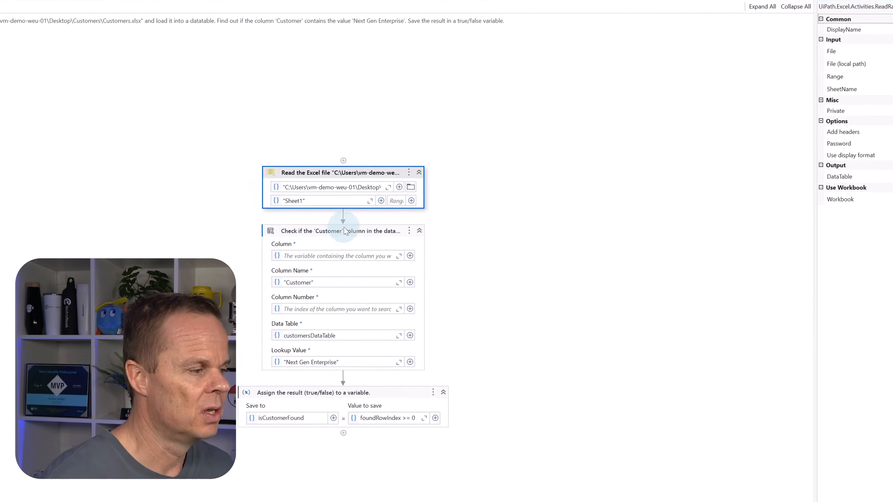
{"action": "left_click", "coordinate": [362, 235]}
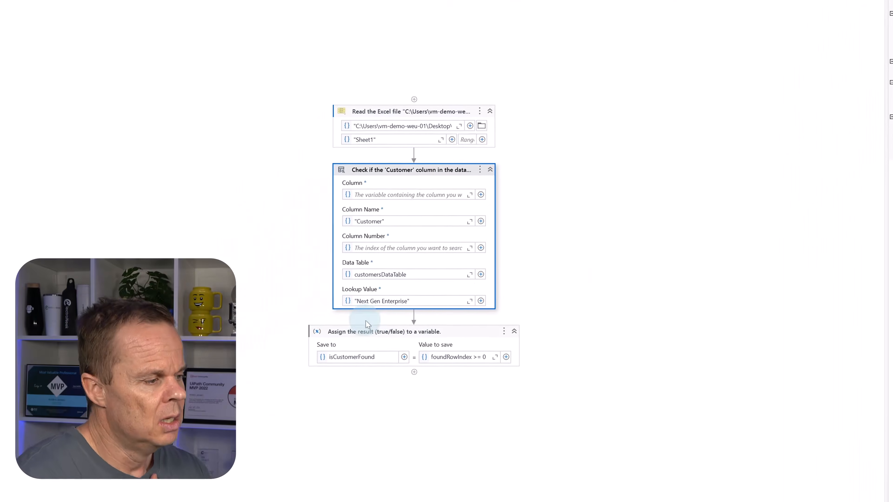
{"action": "left_click", "coordinate": [395, 323]}
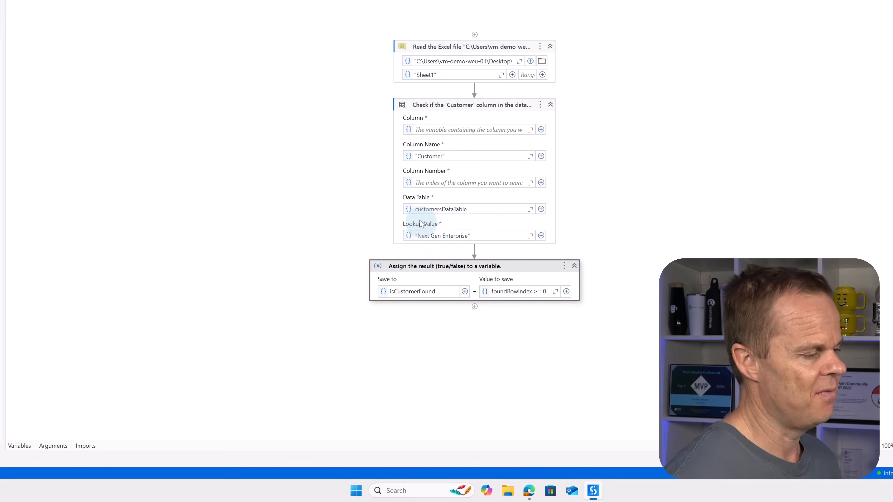
Step: Create an In argument of type String named CustomerName with the default value "Next Gen Enterprise"
{"action": "left_click", "coordinate": [63, 446]}
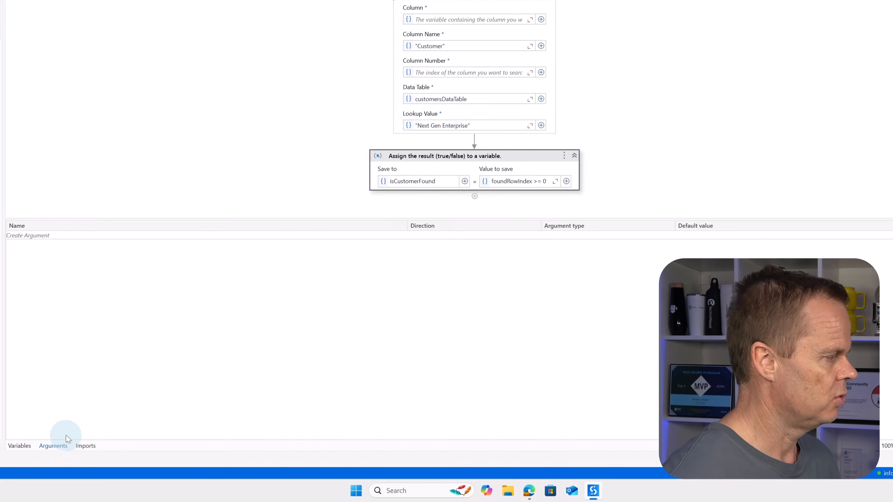
{"action": "left_click", "coordinate": [24, 236]}
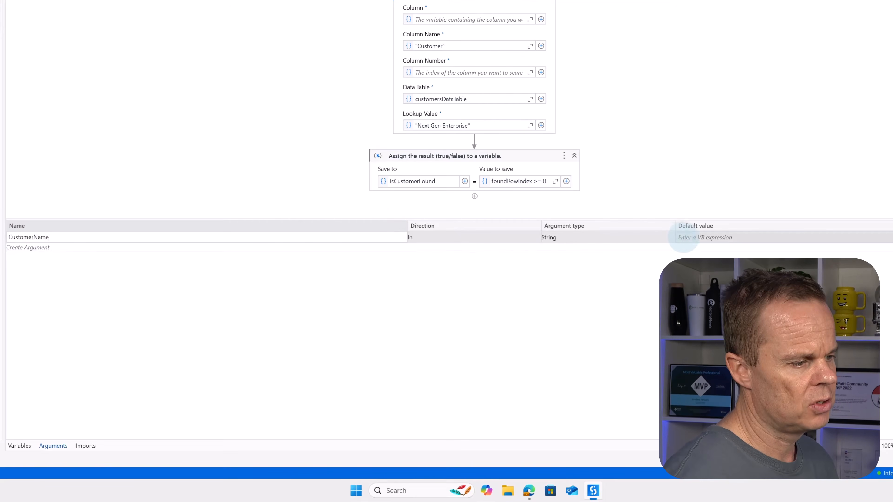
{"action": "left_click", "coordinate": [687, 239]}
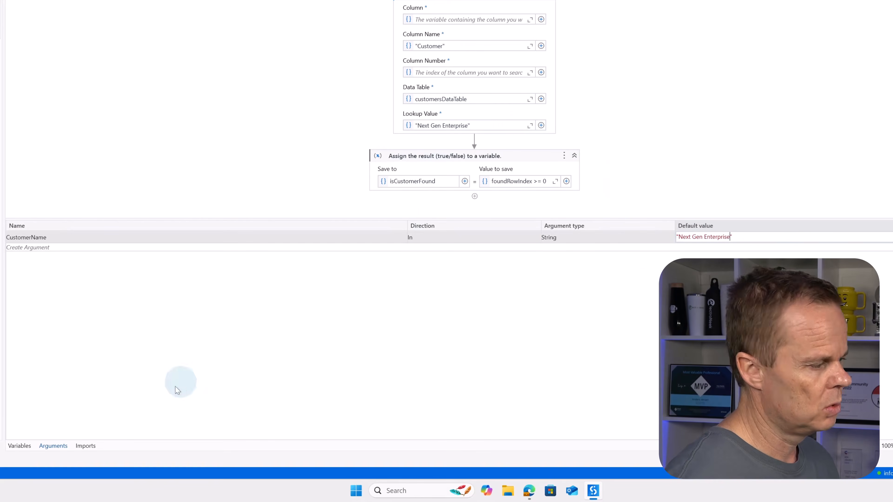
{"action": "left_click", "coordinate": [52, 447]}
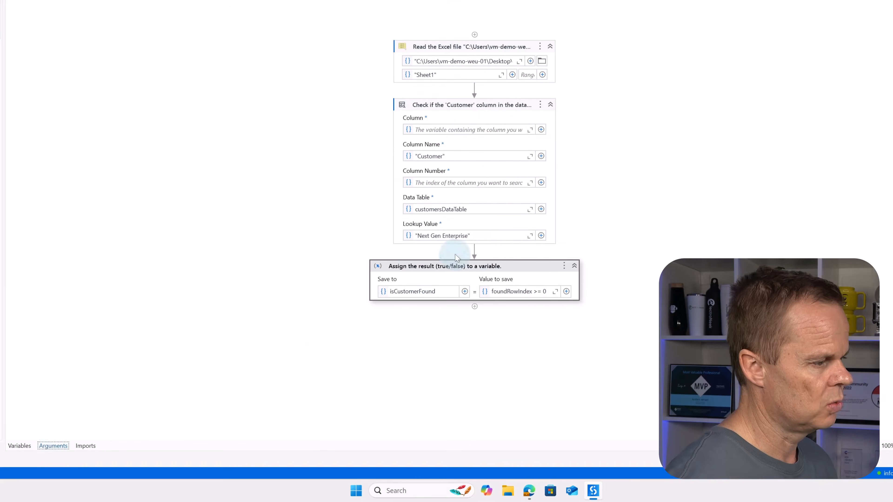
Step: Replace the fixed lookup value in the Customer column check with the CustomerName argument
{"action": "left_click", "coordinate": [473, 242]}
{"action": "left_click_drag", "start_coordinate": [473, 235], "coordinate": [350, 231]}
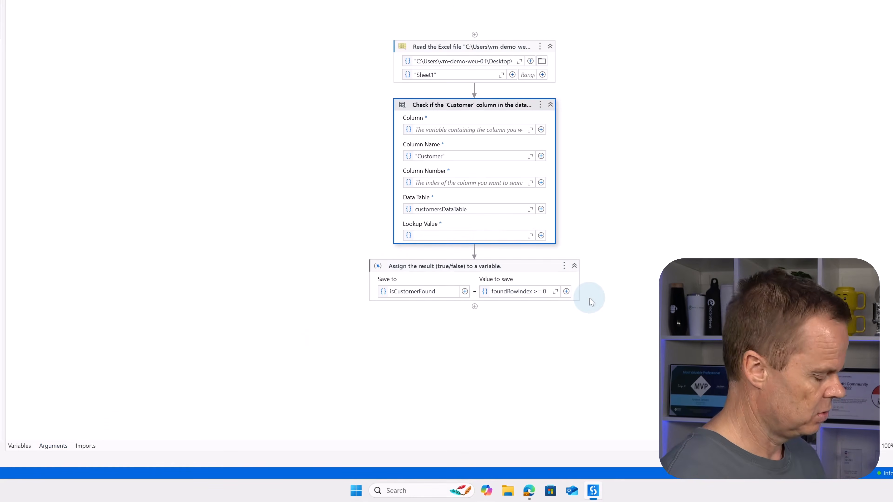
{"action": "key", "text": "ctrl+space"}
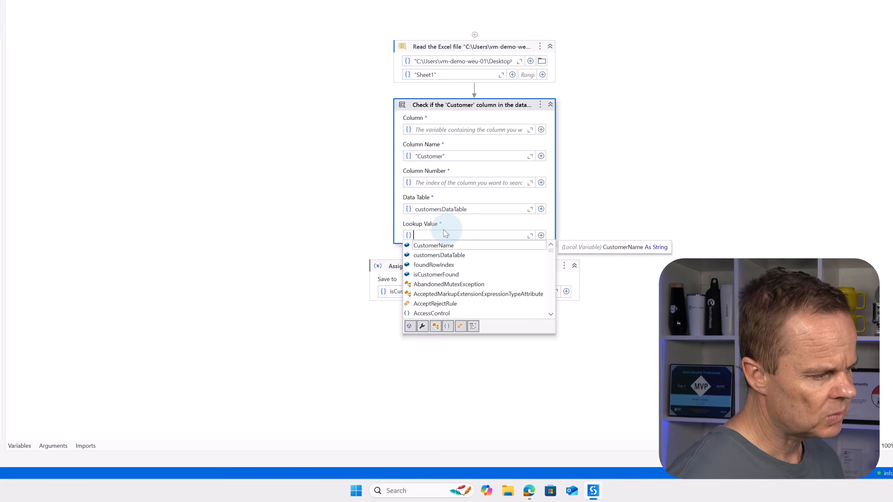
{"action": "double_click", "coordinate": [434, 246]}
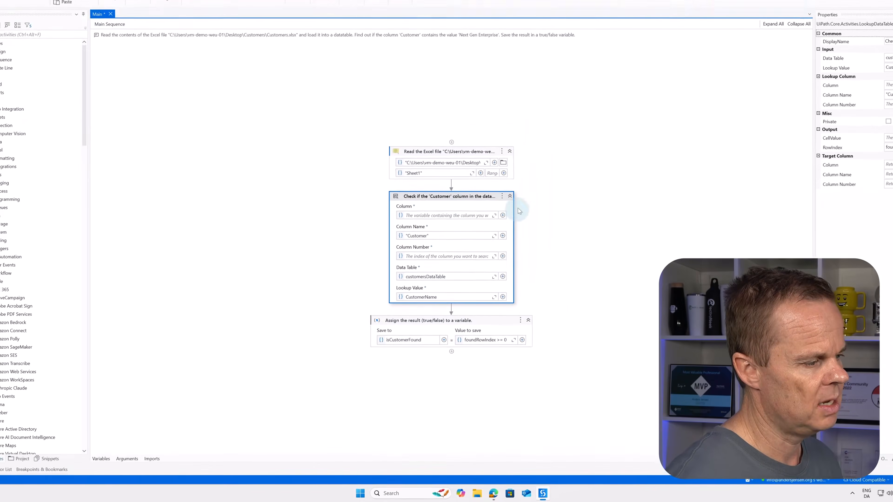
Step: Open the Customers workbook from the desktop's Customers folder and copy the customer name BlueSky Retail Group in cell A6
{"action": "left_click", "coordinate": [849, 5]}
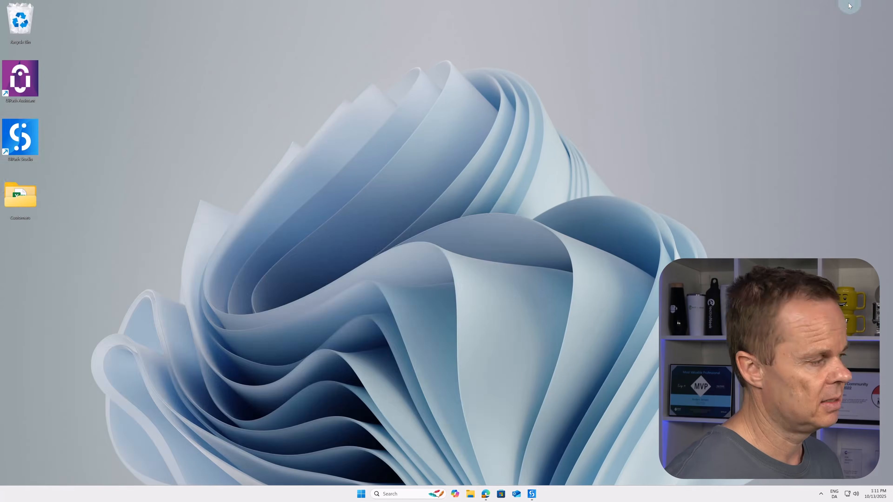
{"action": "double_click", "coordinate": [32, 201]}
{"action": "left_click", "coordinate": [120, 275]}
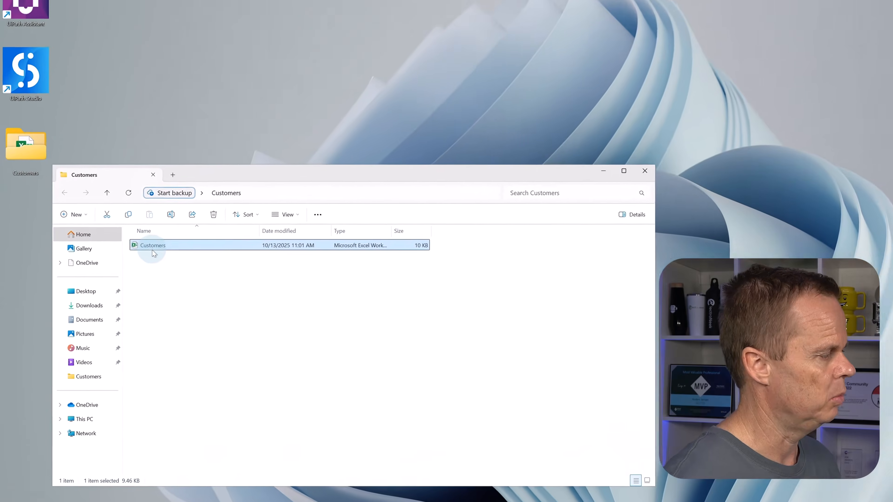
{"action": "double_click", "coordinate": [152, 250]}
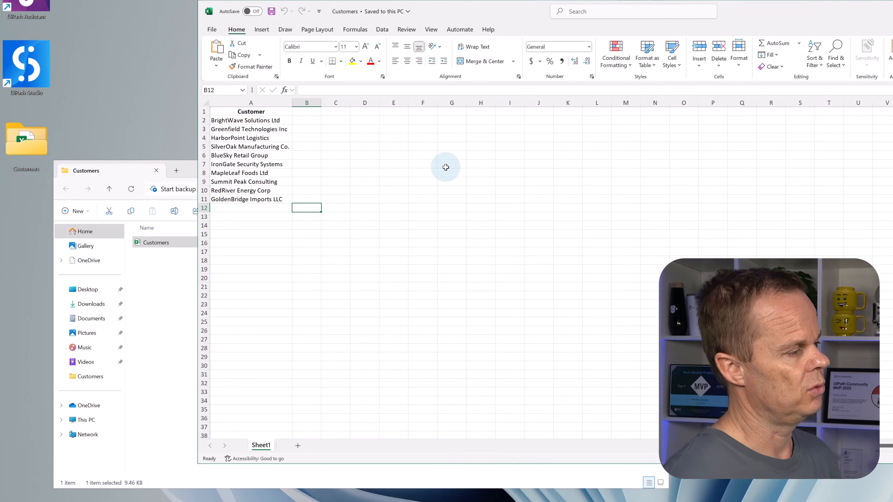
{"action": "left_click", "coordinate": [235, 155]}
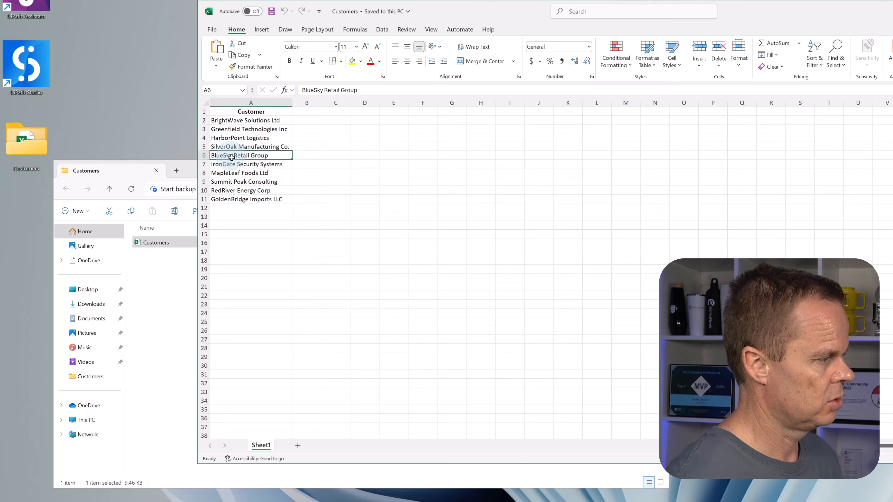
{"action": "key", "text": "ctrl+c"}
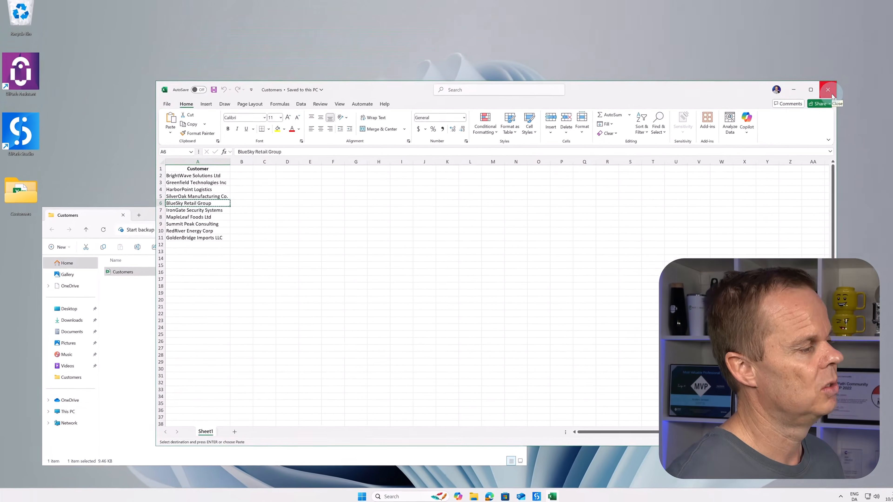
Step: Close the workbook, minimize the Customers folder and switch back to UiPath Studio
{"action": "left_click", "coordinate": [808, 97]}
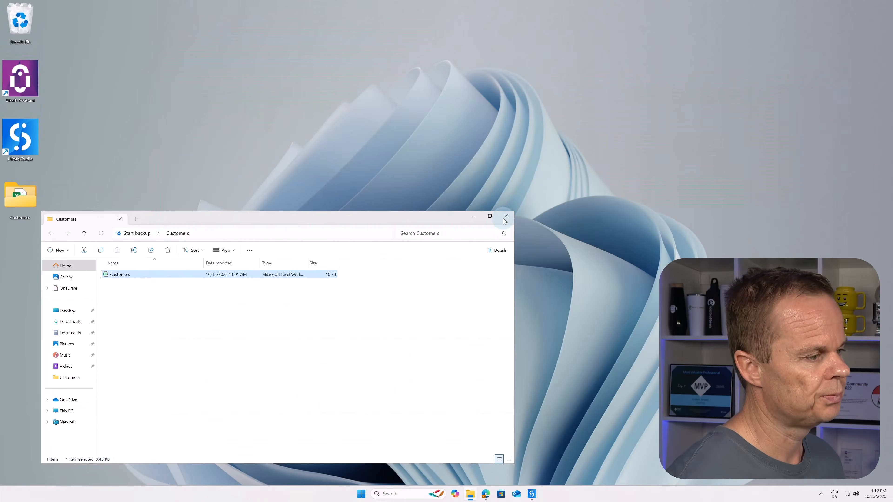
{"action": "left_click", "coordinate": [474, 215]}
{"action": "left_click", "coordinate": [532, 494]}
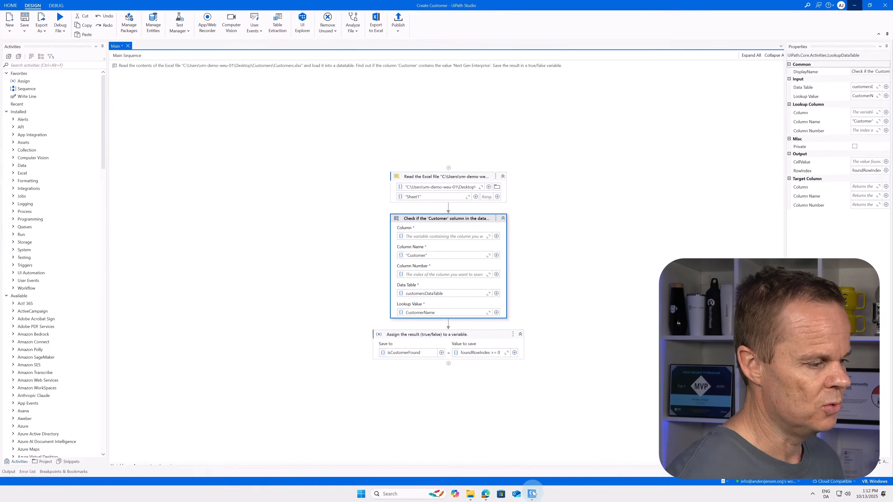
Step: Add a Write Line activity after the Assign activity and set its text to isCustomerFound.ToString
{"action": "left_click", "coordinate": [481, 391]}
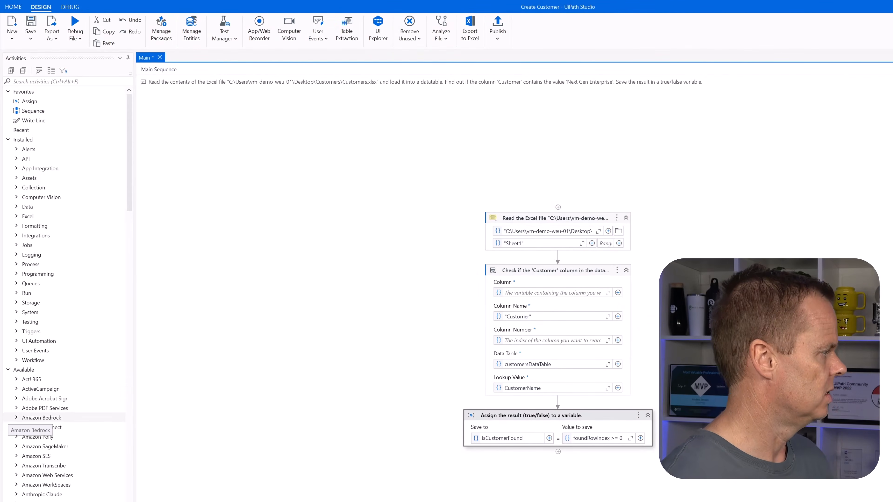
{"action": "left_click_drag", "start_coordinate": [33, 120], "coordinate": [493, 458]}
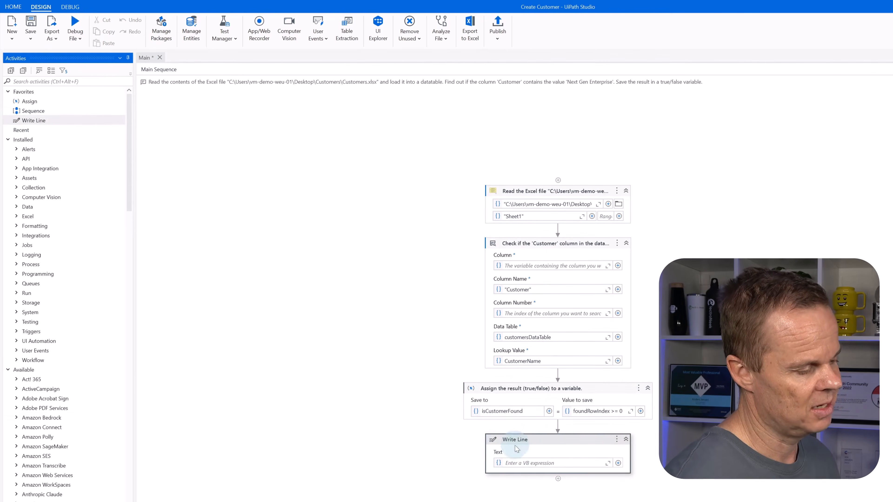
{"action": "left_click", "coordinate": [548, 463]}
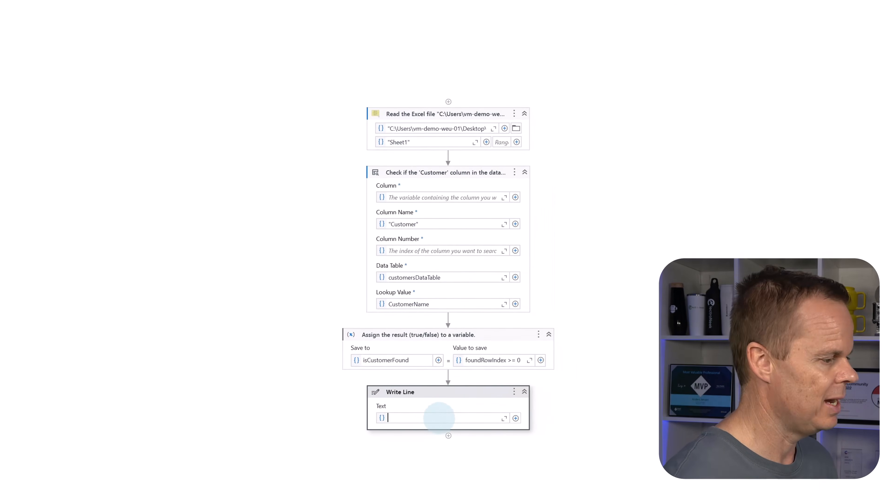
{"action": "left_click", "coordinate": [576, 410]}
{"action": "key", "text": "ctrl+space"}
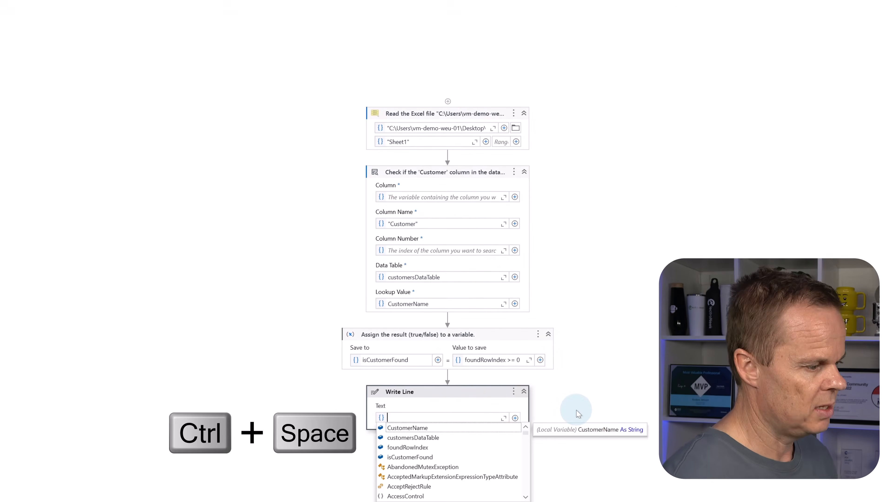
{"action": "key", "text": "Down"}
{"action": "key", "text": "Down"}
{"action": "key", "text": "Down"}
{"action": "key", "text": "Return"}
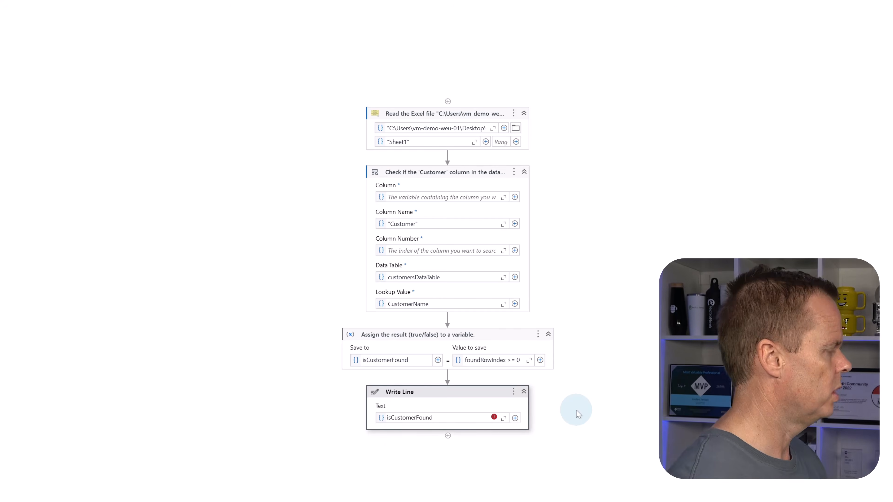
{"action": "type", "text": ".ToString"}
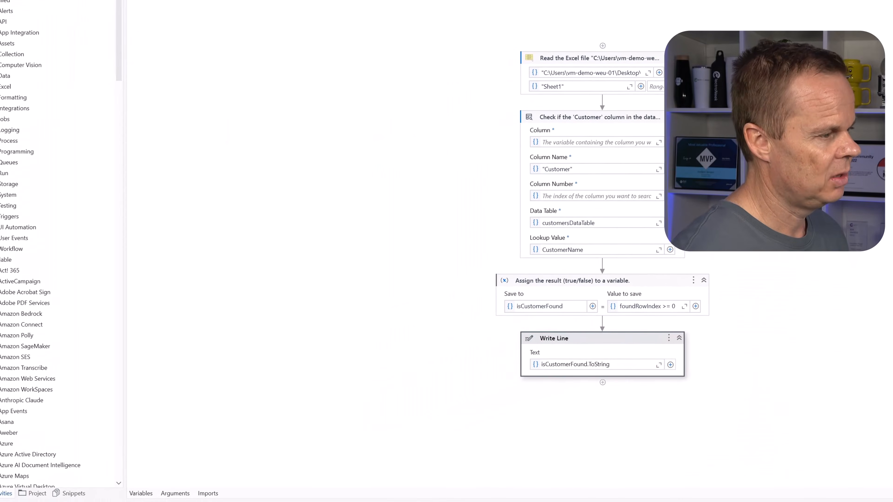
Step: Show the workflow's arguments in a smaller area, debug the Main file and view the run's output
{"action": "left_click", "coordinate": [175, 493]}
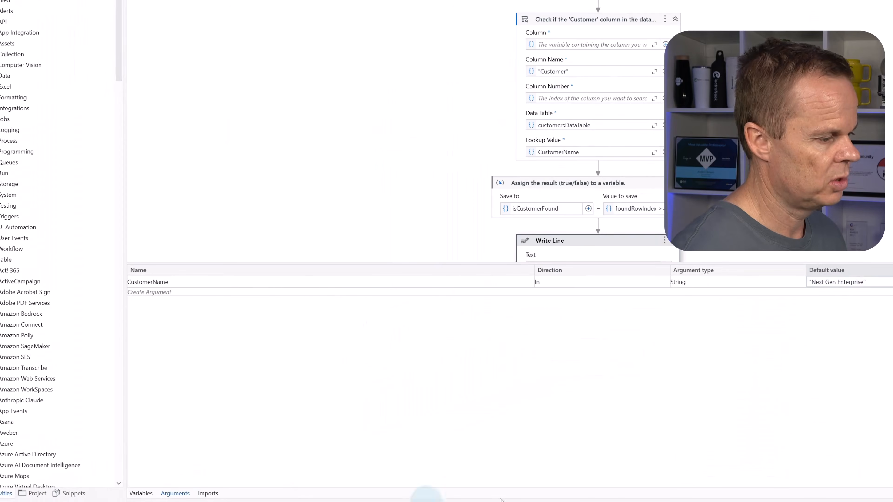
{"action": "left_click_drag", "start_coordinate": [829, 263], "coordinate": [831, 346]}
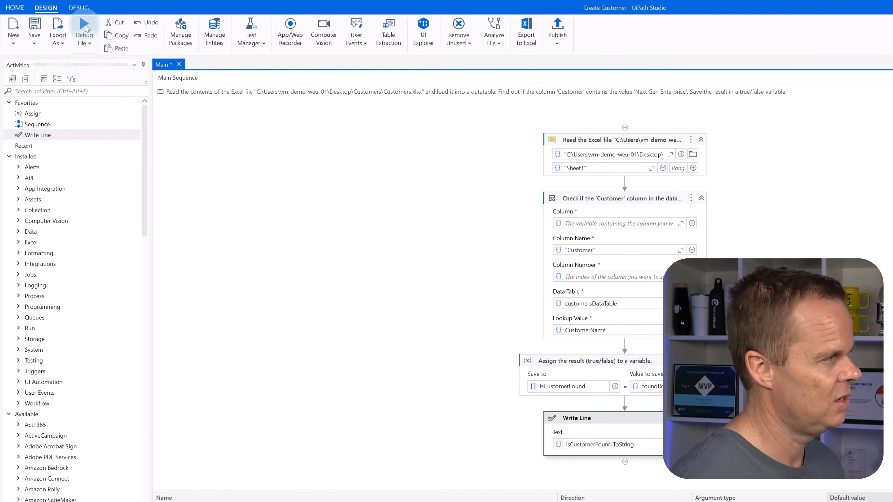
{"action": "left_click", "coordinate": [84, 28]}
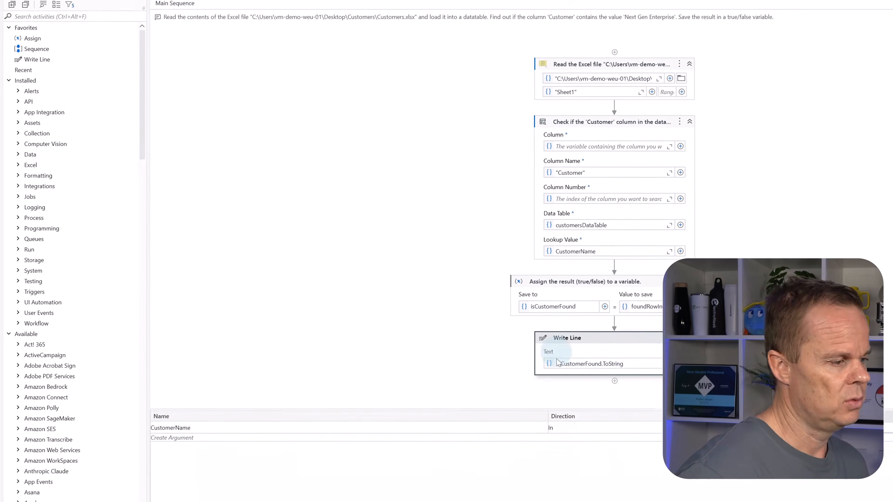
{"action": "left_click", "coordinate": [12, 479]}
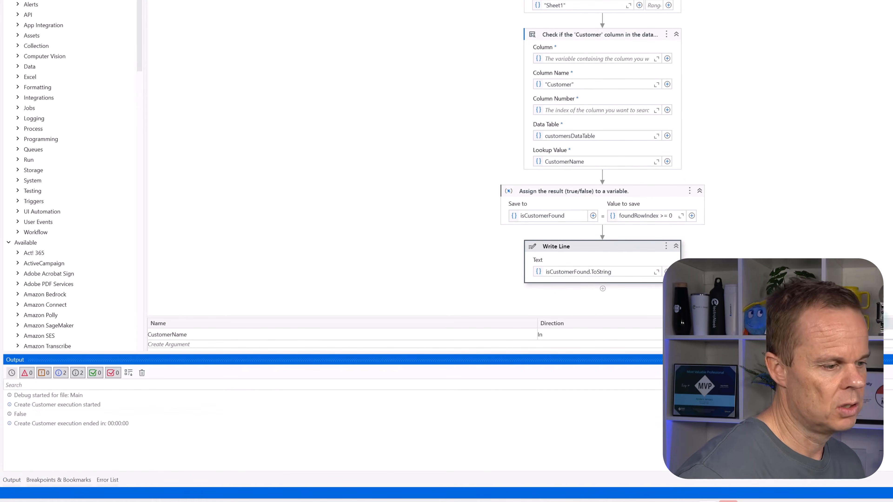
Step: Set the default value of the CustomerName argument to "BlueSky Retail Group" using the copied customer name
{"action": "left_click", "coordinate": [854, 334]}
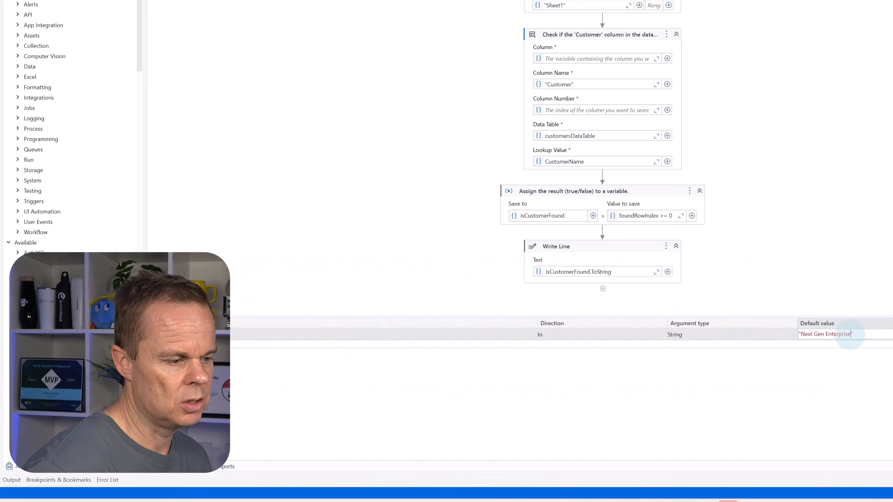
{"action": "left_click", "coordinate": [805, 339]}
{"action": "key", "text": "ctrl+v"}
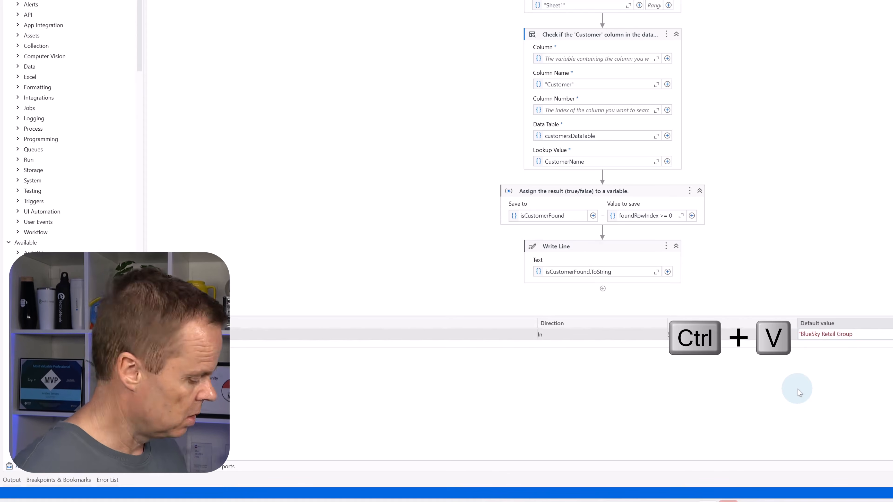
{"action": "type", "text": "\""}
{"action": "key", "text": "Return"}
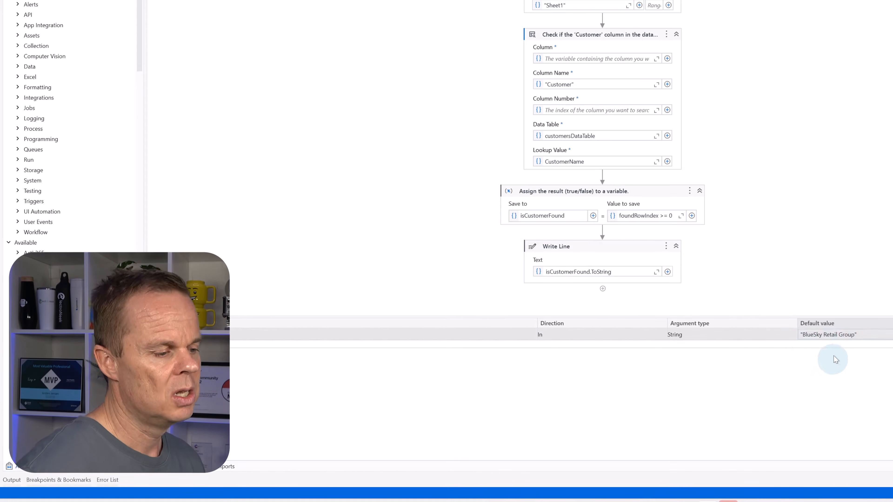
Step: Debug the Main file with the new CustomerName default and check the run's output
{"action": "left_click", "coordinate": [11, 480]}
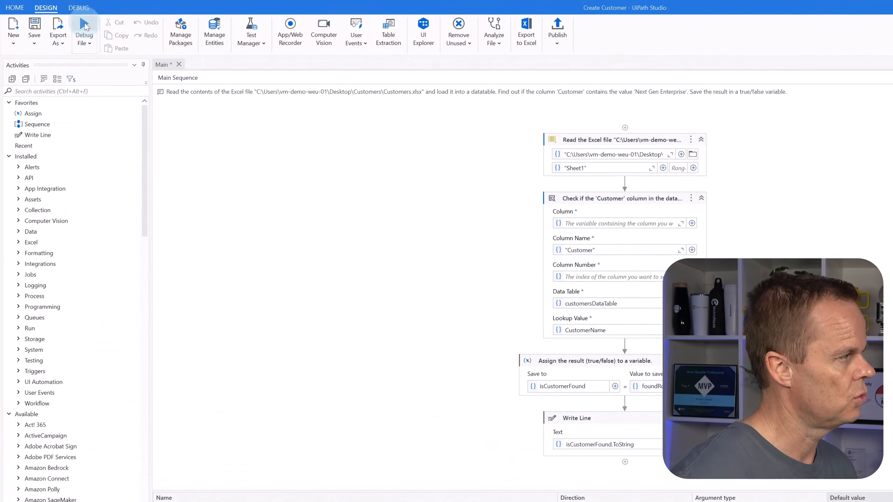
{"action": "left_click", "coordinate": [84, 28]}
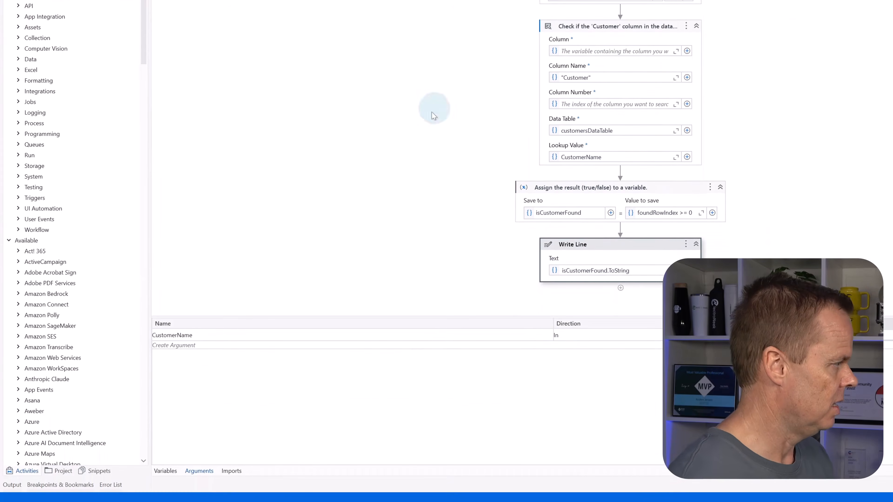
{"action": "left_click", "coordinate": [14, 485]}
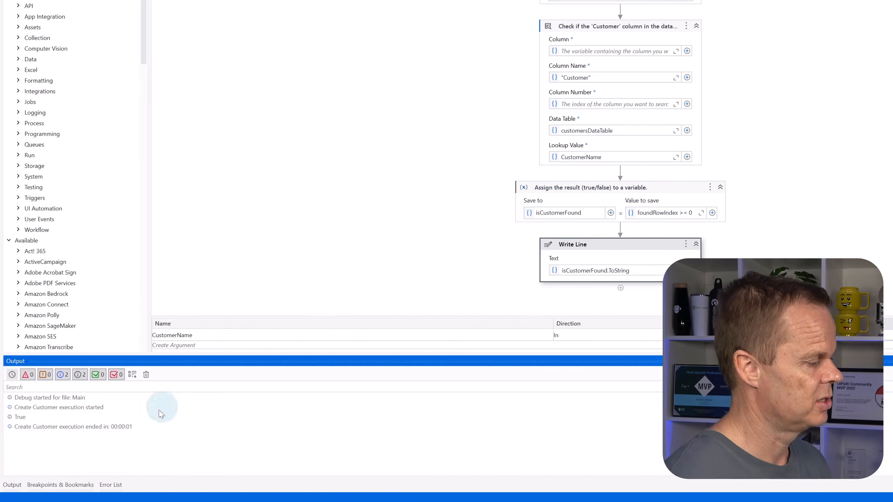
{"action": "left_click", "coordinate": [12, 485]}
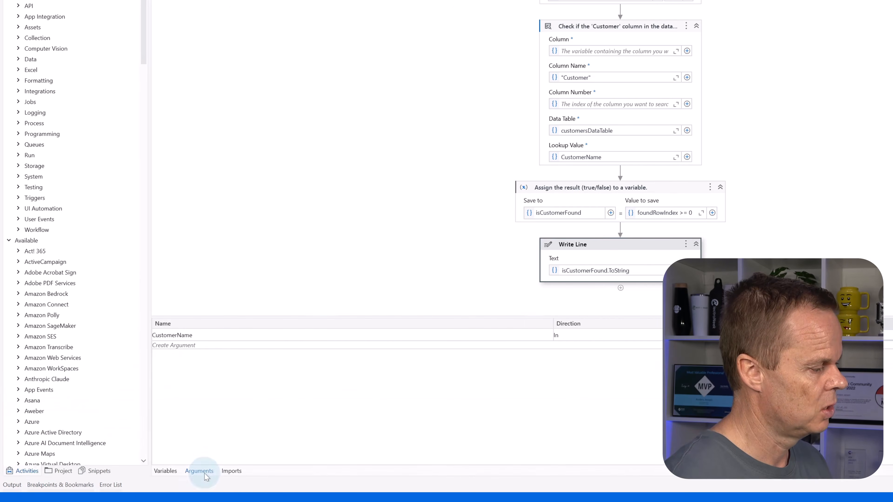
Step: Hide the workflow's arguments and delete the Write Line activity after the Assign activity
{"action": "left_click", "coordinate": [200, 470]}
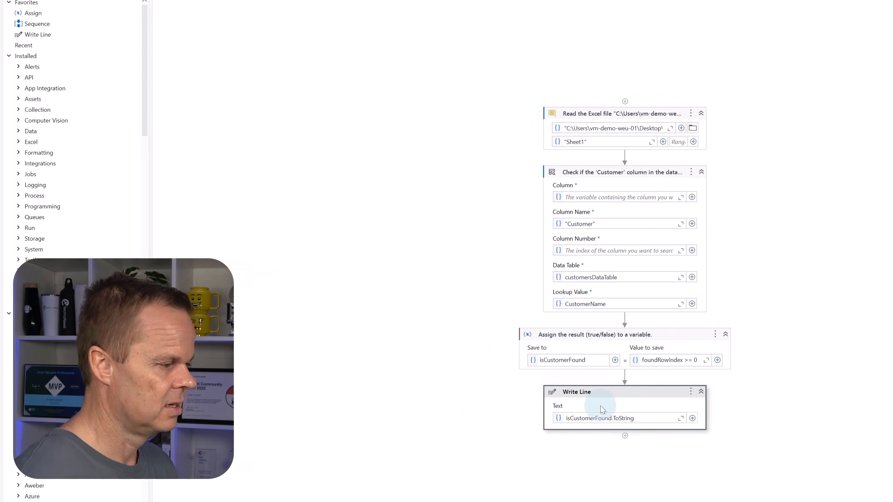
{"action": "key", "text": "Delete"}
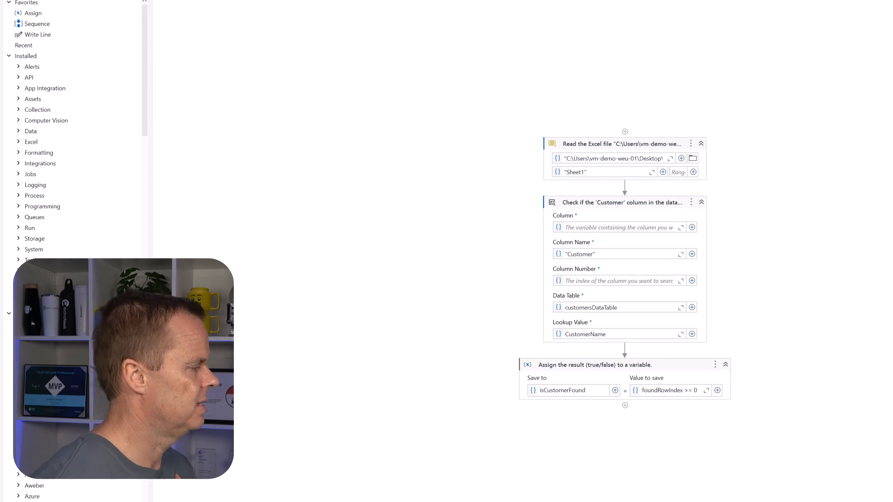
{"action": "left_click", "coordinate": [625, 406]}
{"action": "key", "text": "Escape"}
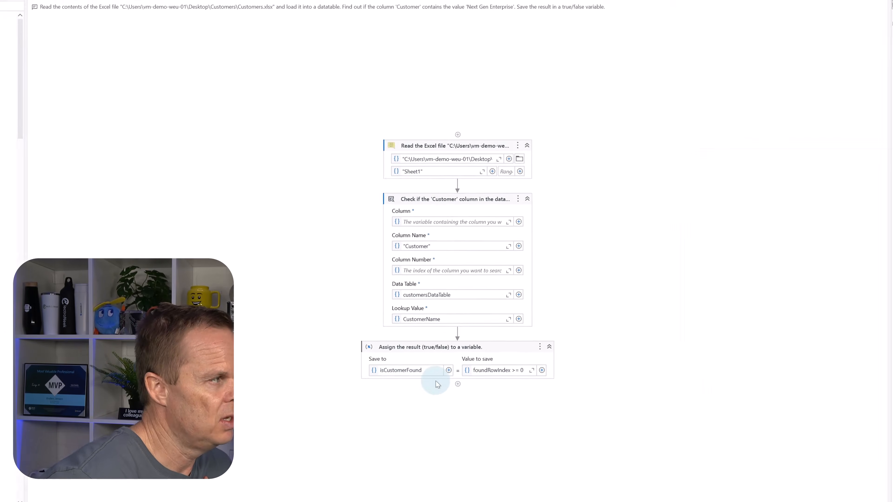
Step: Use Autopilot in a new Sequence after Assign to generate and accept activities: if isCustomerFound is False, append a one-column datatable containing CompanyName to the Excel sheet
{"action": "left_click", "coordinate": [878, 491]}
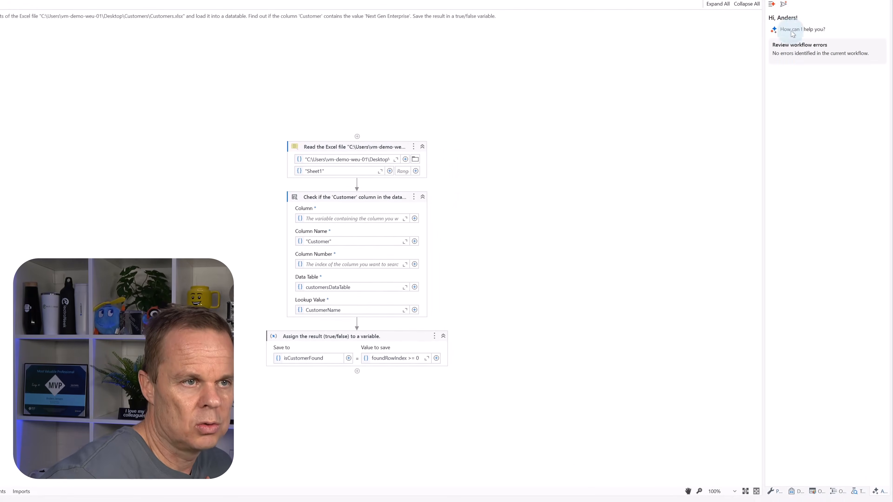
{"action": "left_click", "coordinate": [783, 5]}
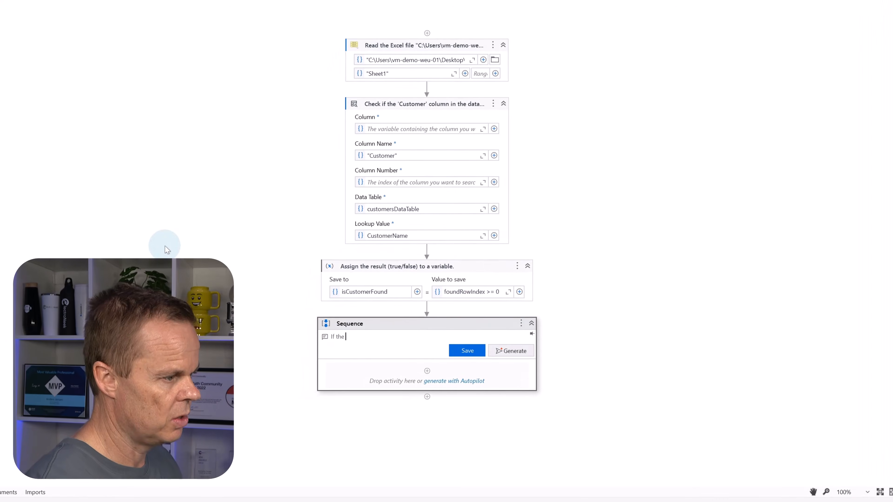
{"action": "type", "text": "If the isCustomerFou"}
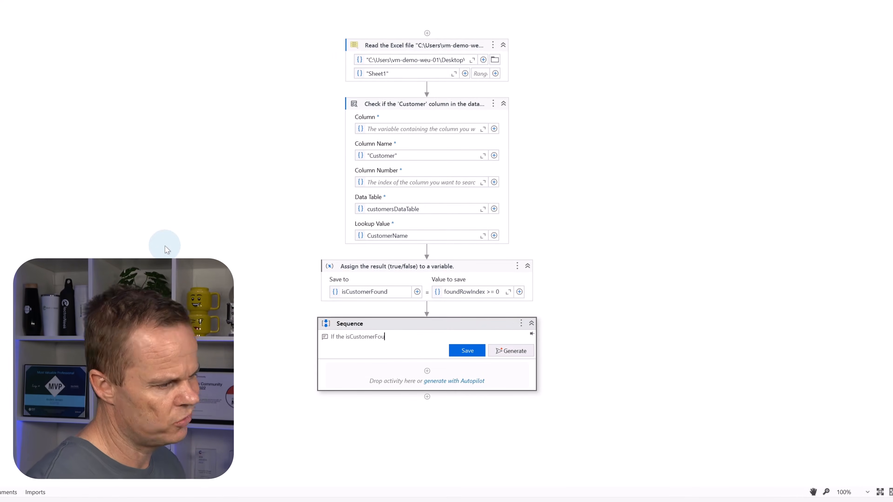
{"action": "type", "text": "nd"}
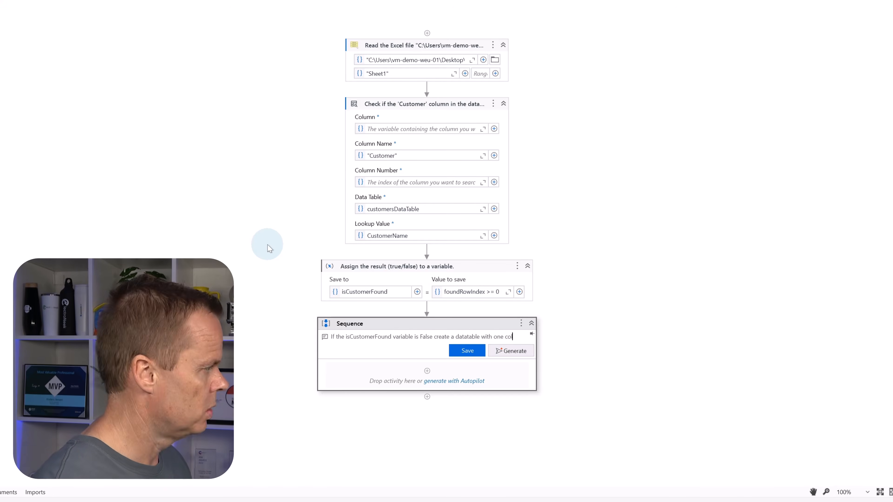
{"action": "type", "text": "and"}
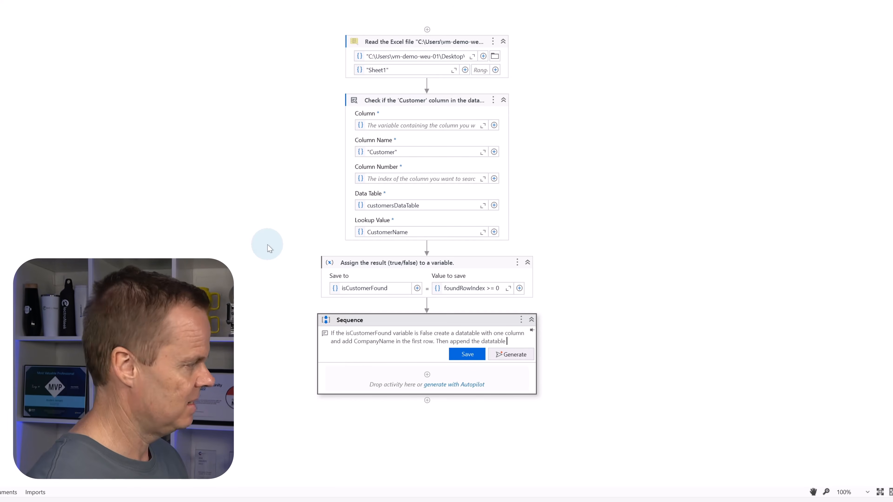
{"action": "type", "text": "Excel sheet."}
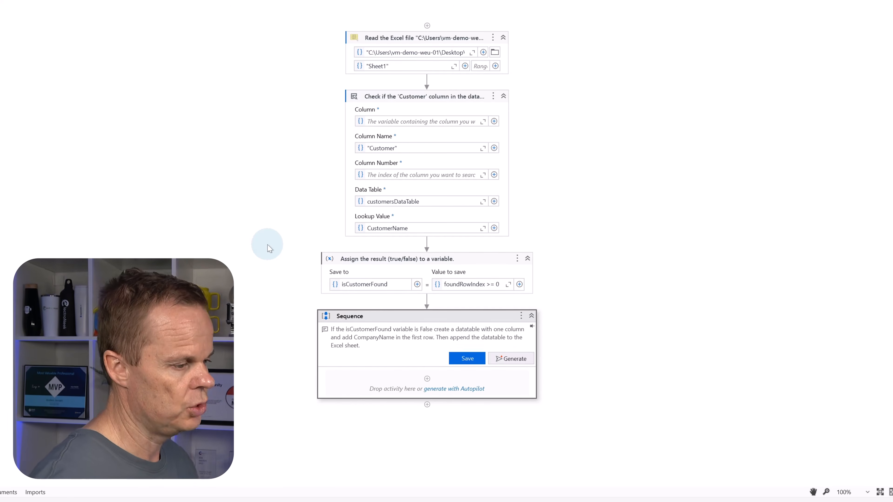
{"action": "left_click", "coordinate": [514, 358]}
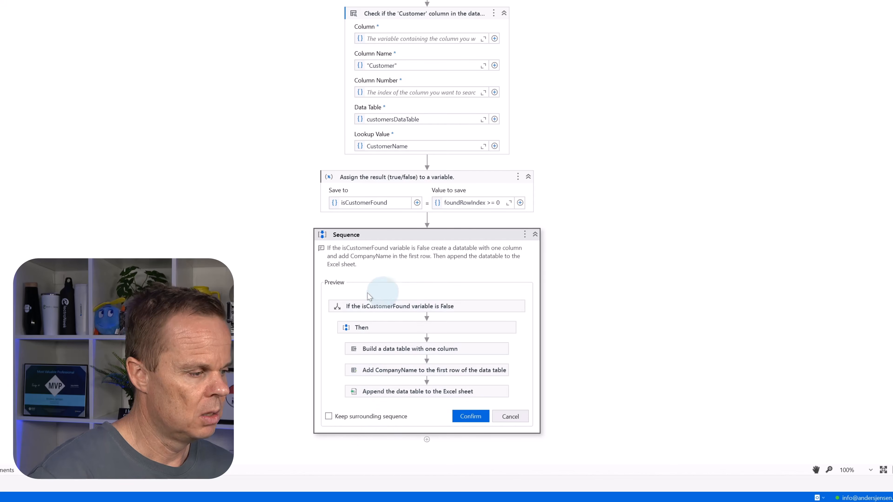
{"action": "left_click", "coordinate": [468, 415]}
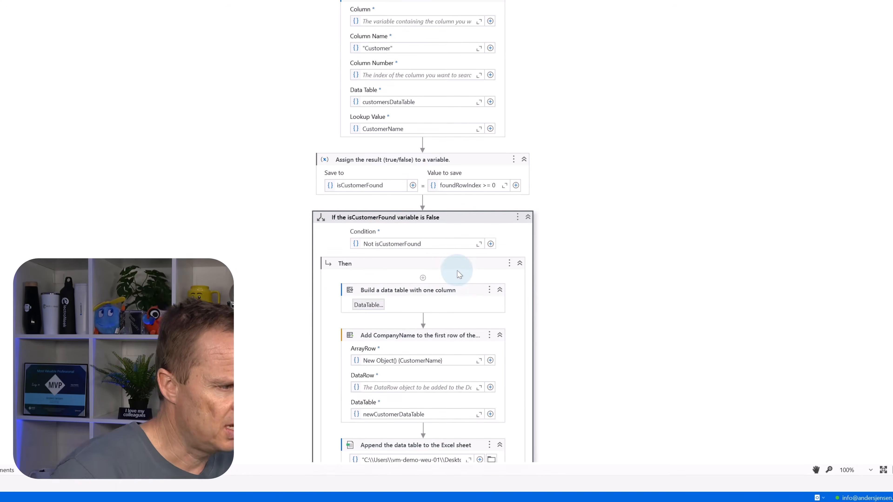
Step: Review the generated If activity's branches, including the Build Data Table properties and columns and the activities that add and append the row
{"action": "scroll", "coordinate": [573, 283], "scroll_direction": "down", "scroll_amount": 3}
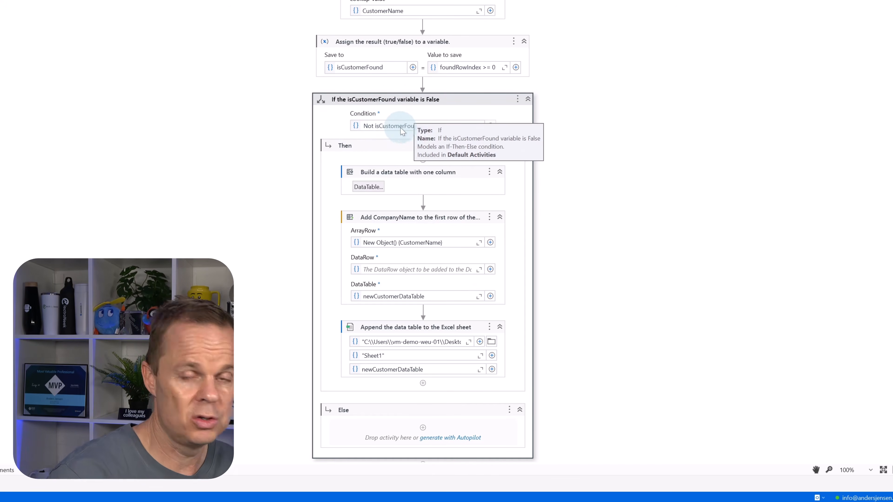
{"action": "left_click", "coordinate": [385, 150]}
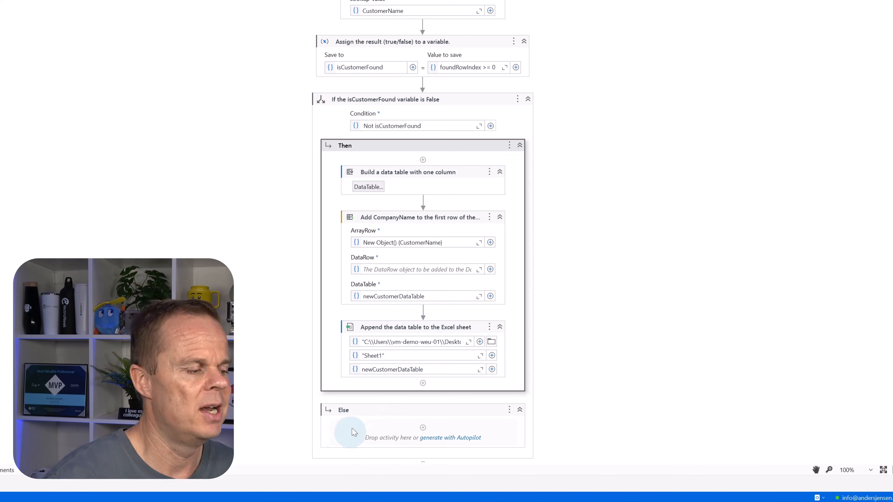
{"action": "left_click", "coordinate": [357, 411]}
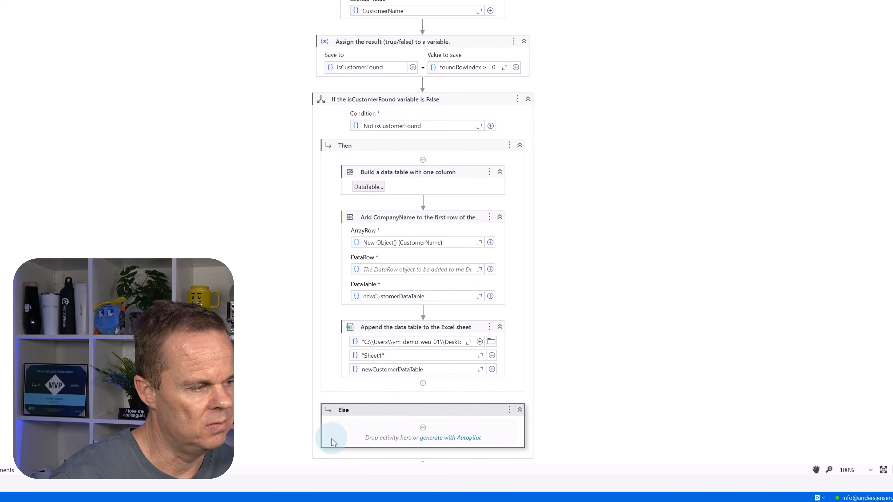
{"action": "left_click", "coordinate": [416, 172]}
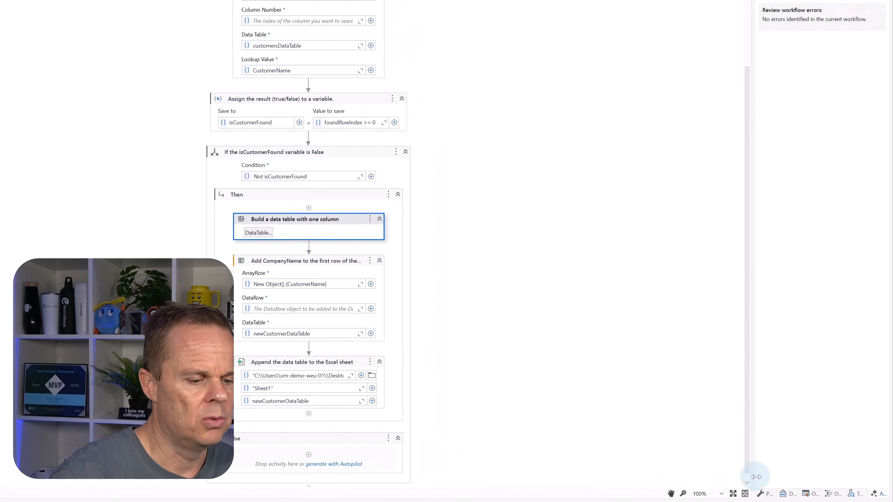
{"action": "left_click", "coordinate": [765, 494]}
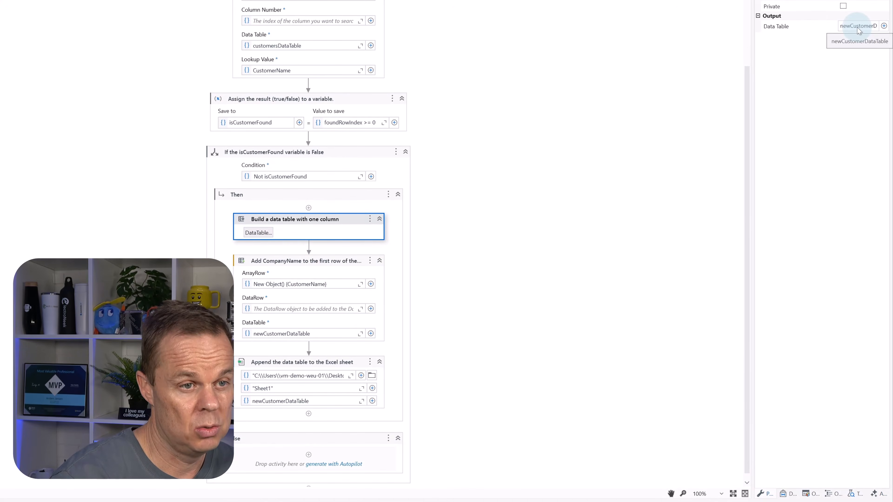
{"action": "left_click", "coordinate": [263, 234]}
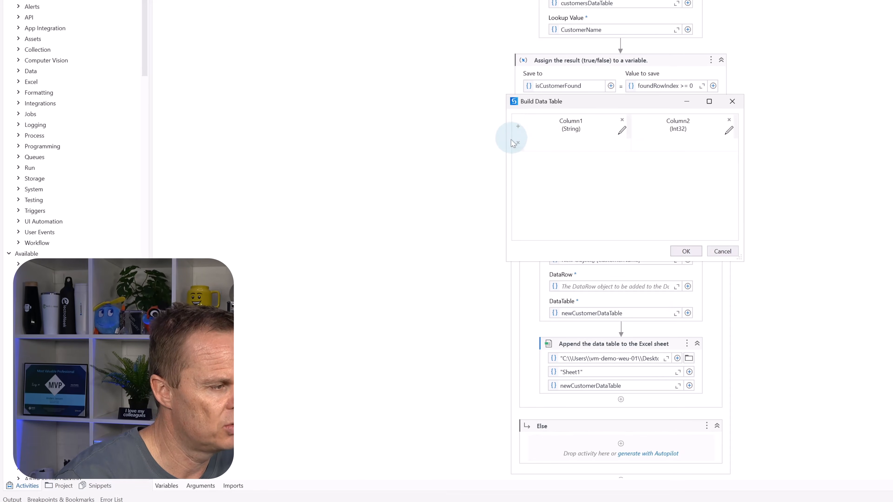
{"action": "left_click", "coordinate": [685, 251]}
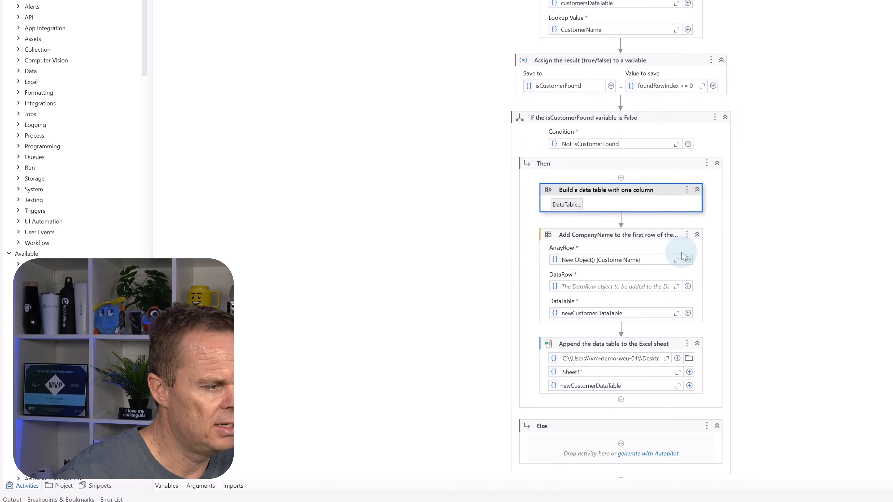
{"action": "left_click", "coordinate": [614, 233]}
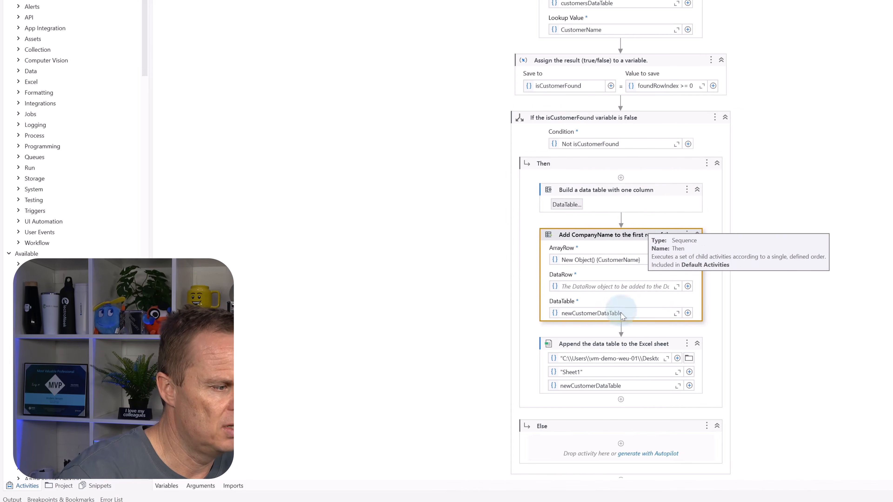
{"action": "left_click", "coordinate": [615, 343]}
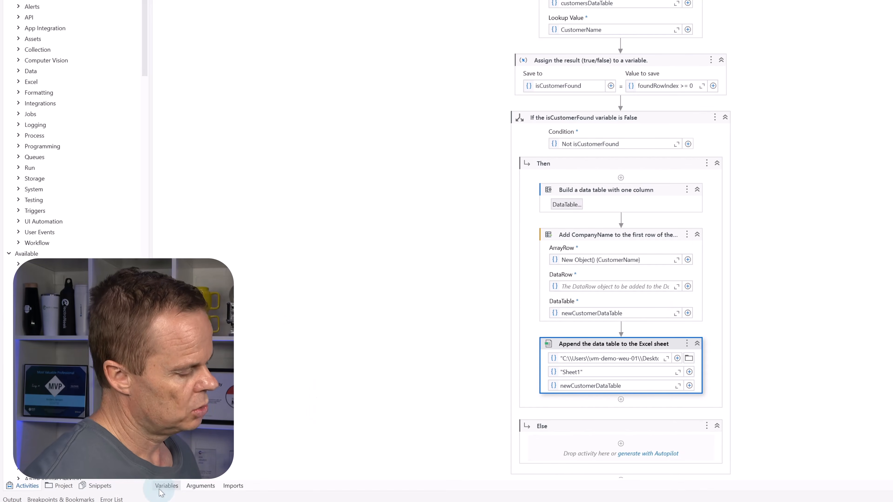
Step: Set the CustomerName argument's default value to "Next Gen Enterprise" and debug the Main file
{"action": "left_click", "coordinate": [195, 486]}
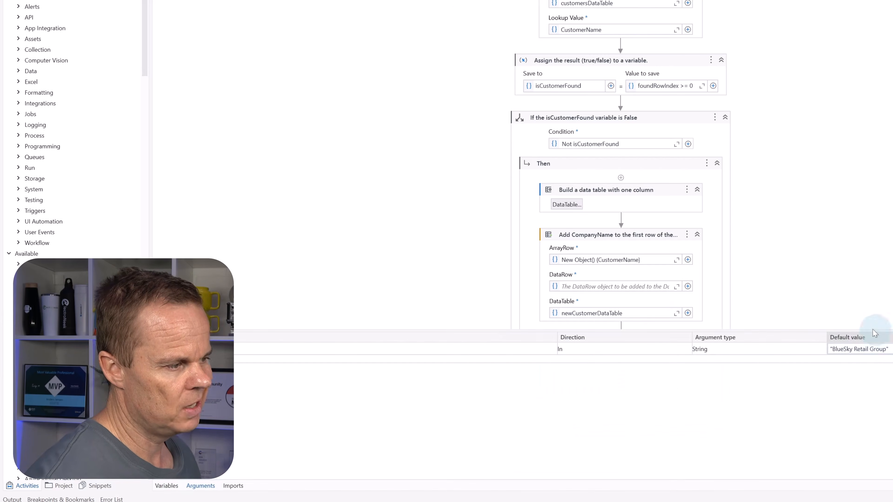
{"action": "left_click", "coordinate": [873, 349]}
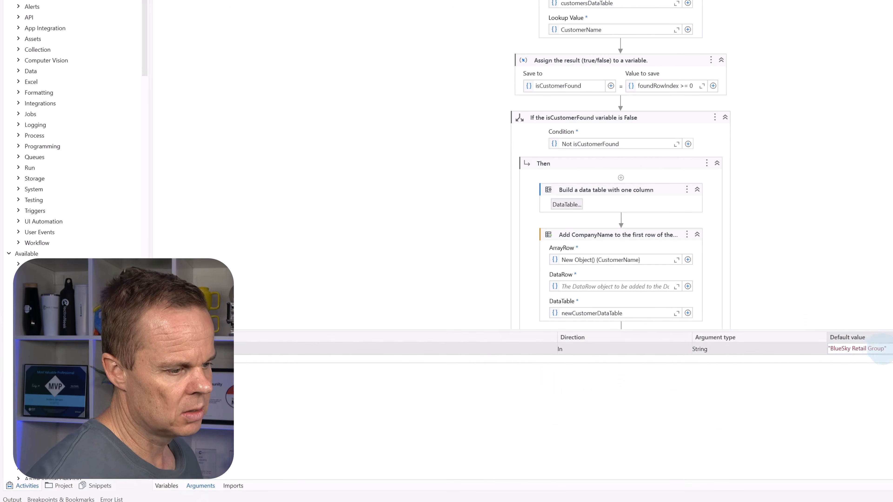
{"action": "left_click_drag", "start_coordinate": [884, 348], "coordinate": [835, 349]}
{"action": "type", "text": "Next Gen Enterprise"}
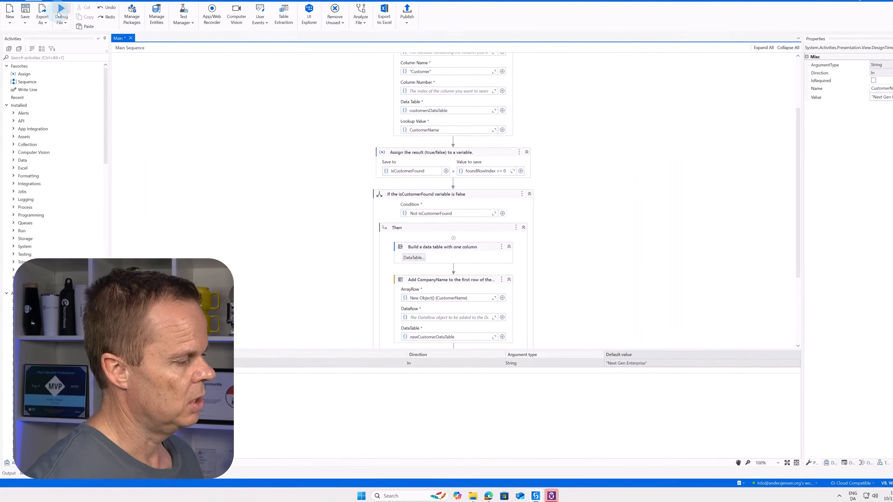
{"action": "left_click", "coordinate": [59, 15]}
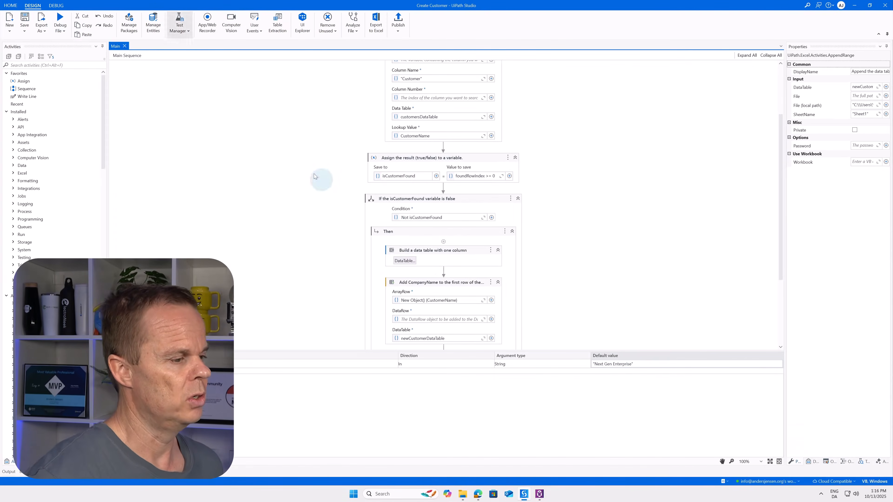
Step: Open the Customers workbook from the desktop Customers folder, check the customer entry in cell A12 and close the workbook
{"action": "left_click", "coordinate": [853, 6]}
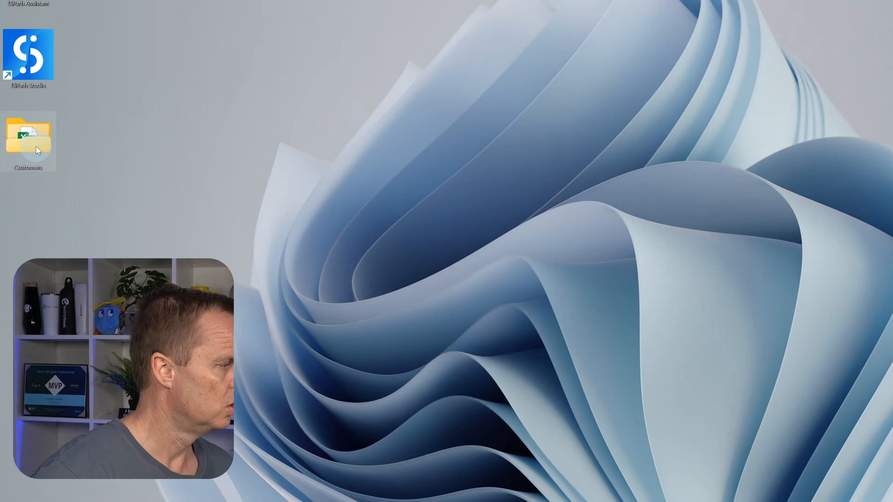
{"action": "double_click", "coordinate": [28, 140]}
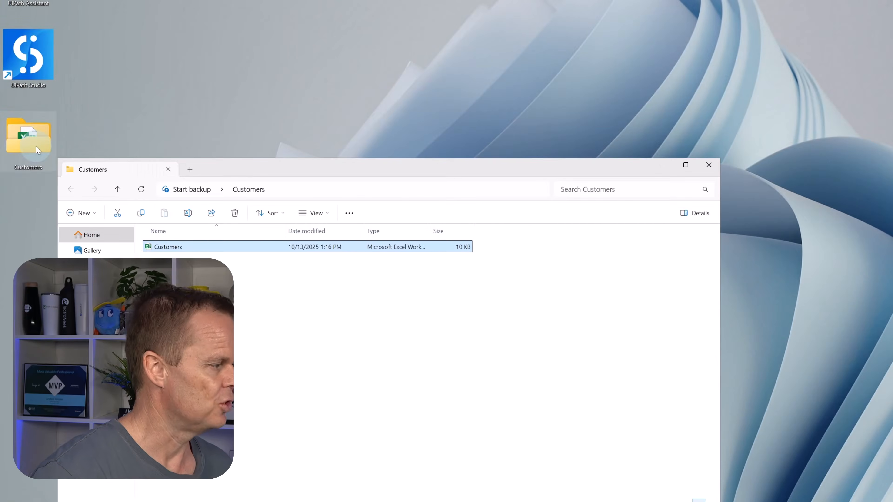
{"action": "double_click", "coordinate": [171, 247]}
{"action": "left_click", "coordinate": [270, 211]}
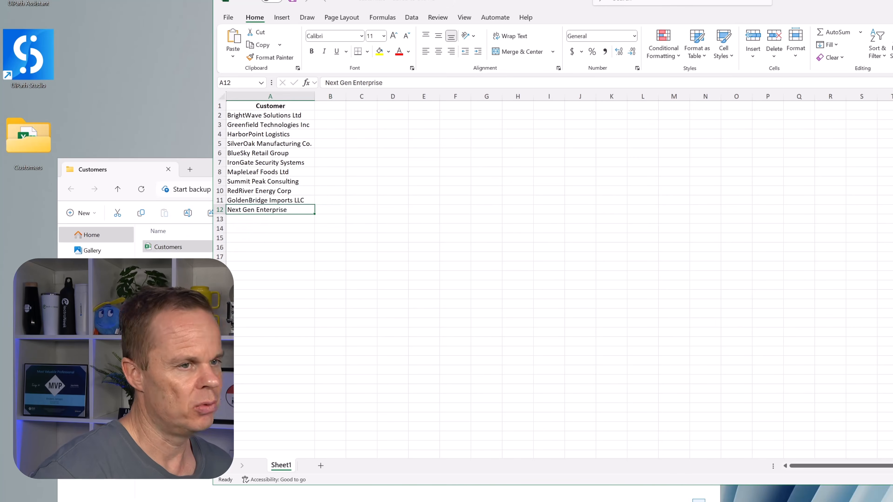
{"action": "key", "text": "alt+F4"}
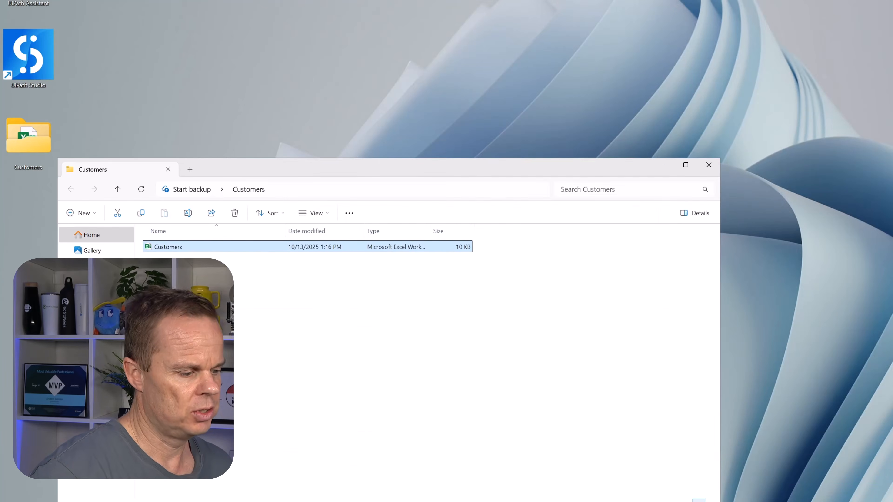
Step: Reopen the Customers workbook and copy the customer name "SilverOak Manufacturing Co." from cell A5
{"action": "double_click", "coordinate": [194, 249]}
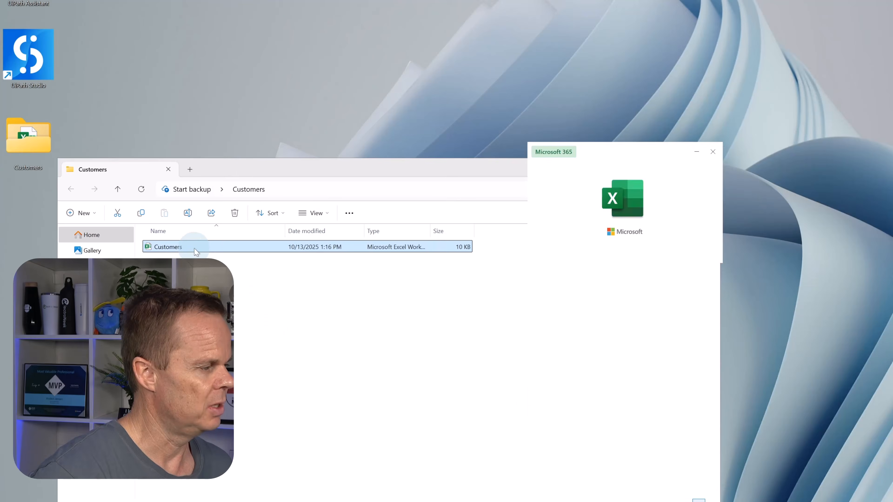
{"action": "left_click", "coordinate": [251, 145]}
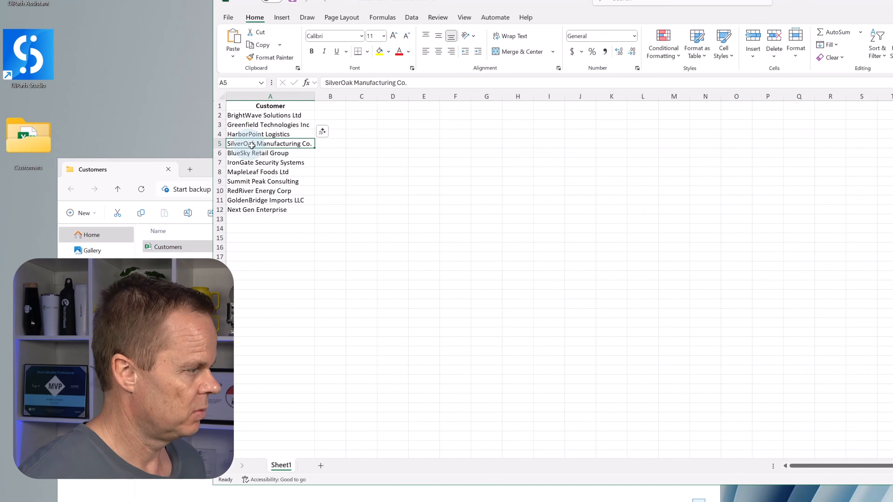
{"action": "key", "text": "ctrl+c"}
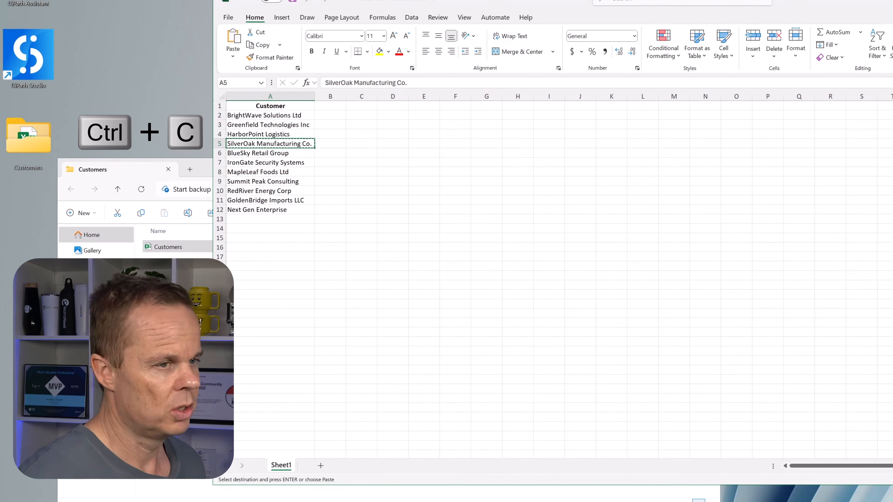
Step: Close the Customers workbook, set the CustomerName argument's default value to "SilverOak Manufacturing Co." in UiPath Studio and debug the Main file
{"action": "key", "text": "alt+F4"}
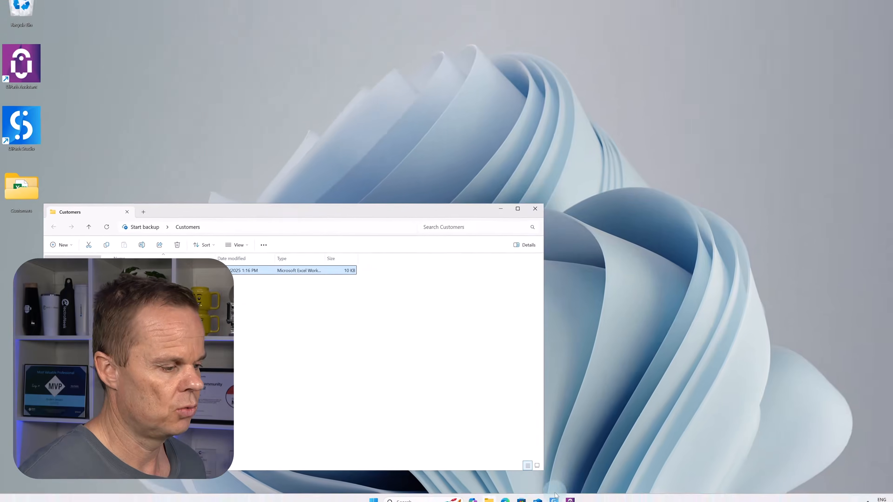
{"action": "left_click", "coordinate": [524, 495]}
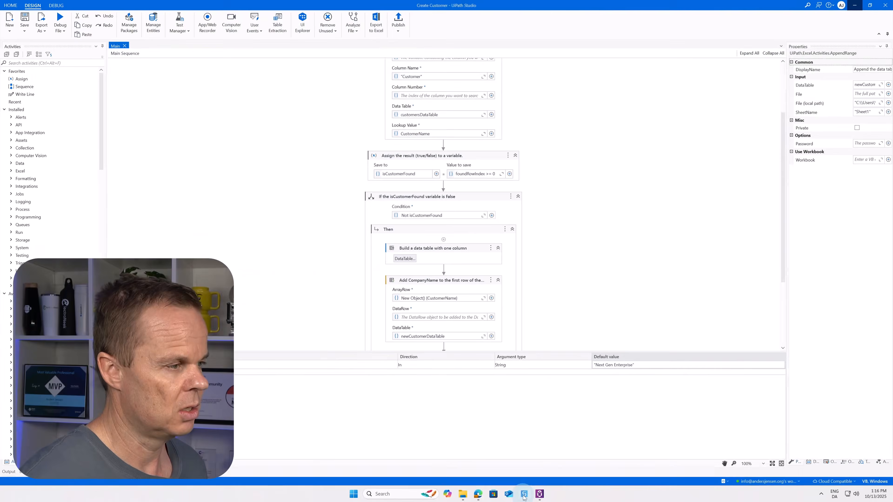
{"action": "left_click", "coordinate": [621, 364]}
{"action": "left_click", "coordinate": [622, 364]}
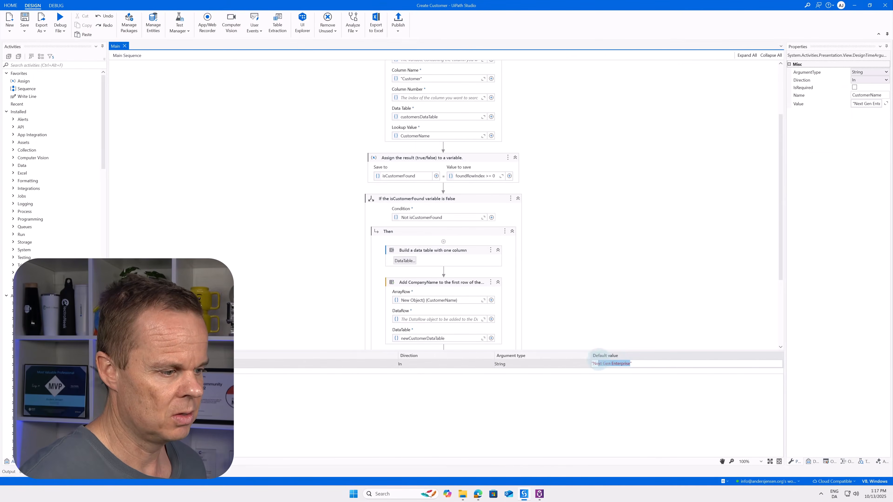
{"action": "key", "text": "ctrl+v"}
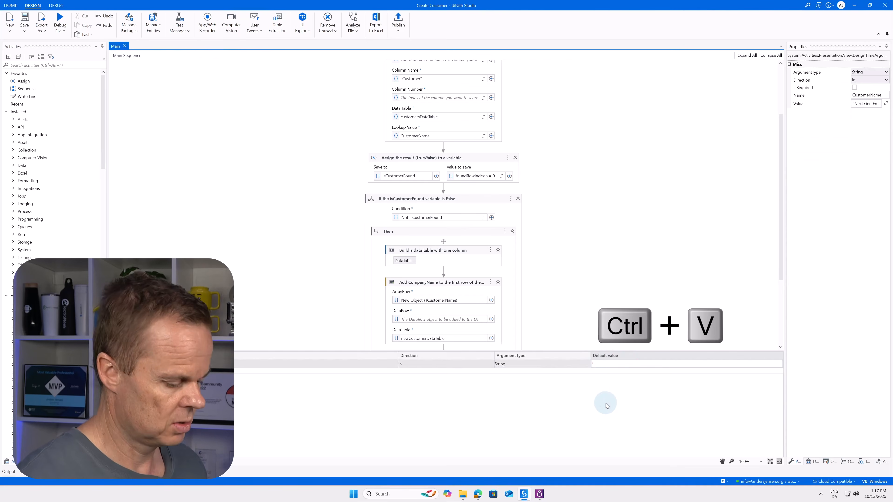
{"action": "key", "text": "BackSpace"}
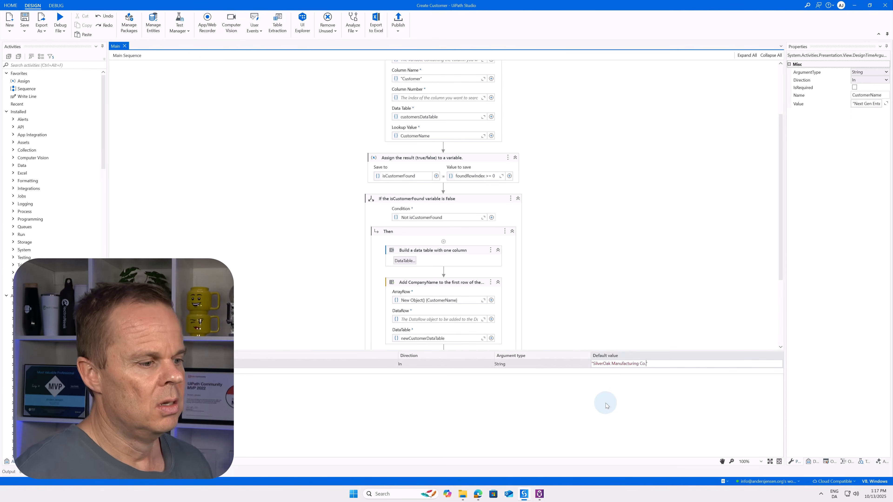
{"action": "left_click", "coordinate": [606, 405]}
{"action": "left_click", "coordinate": [59, 20]}
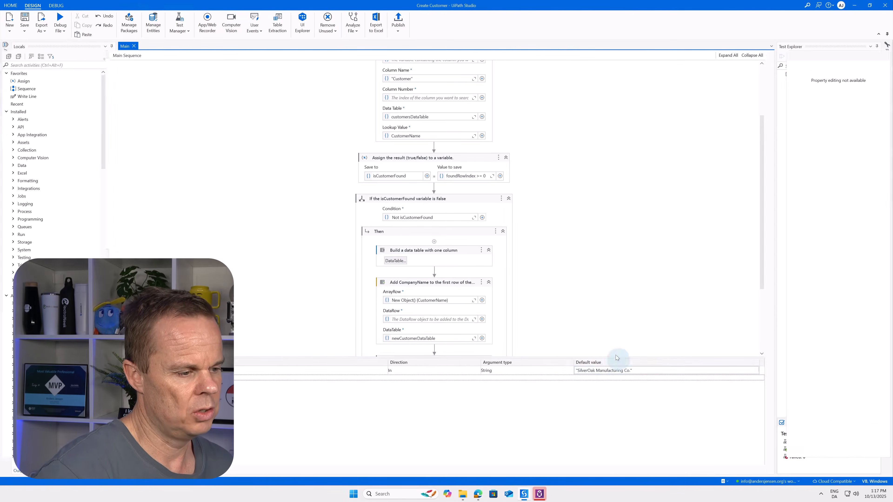
Step: Set the CustomerName argument's default value to a new customer name missing from the workbook and debug the Main file
{"action": "left_click", "coordinate": [608, 365]}
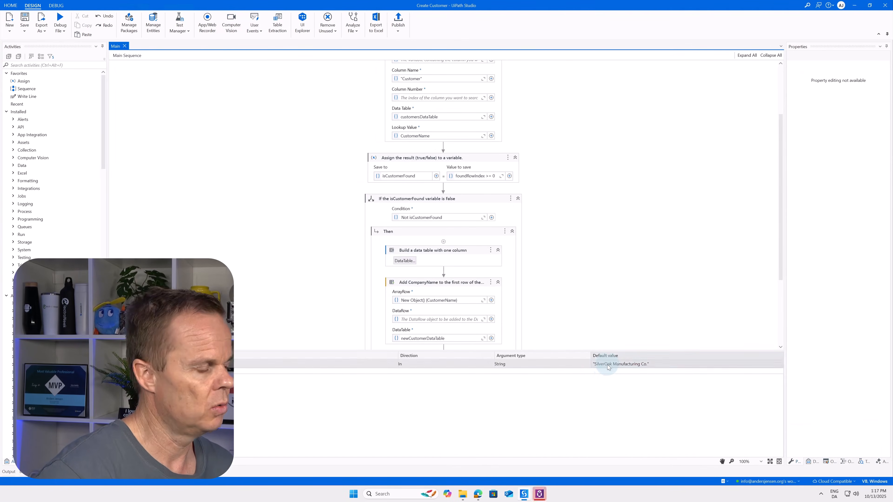
{"action": "left_click_drag", "start_coordinate": [606, 366], "coordinate": [798, 374]}
{"action": "type", "text": "andersjensenor"}
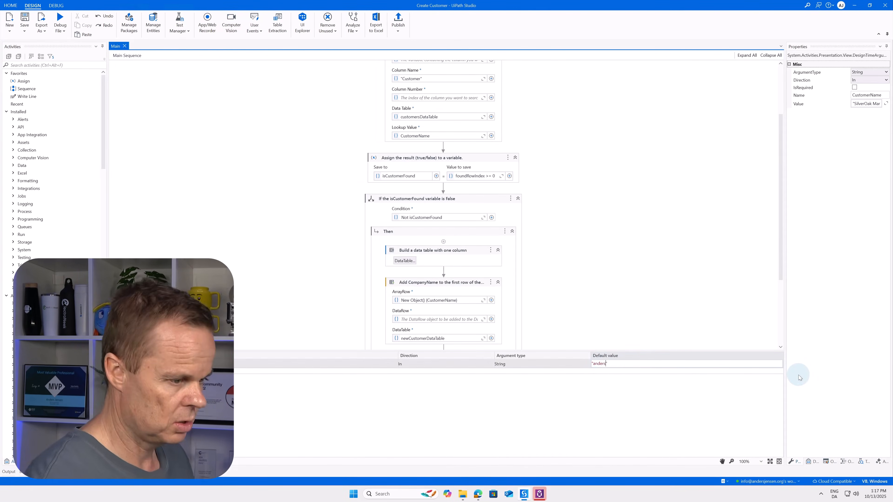
{"action": "type", "text": "g\""}
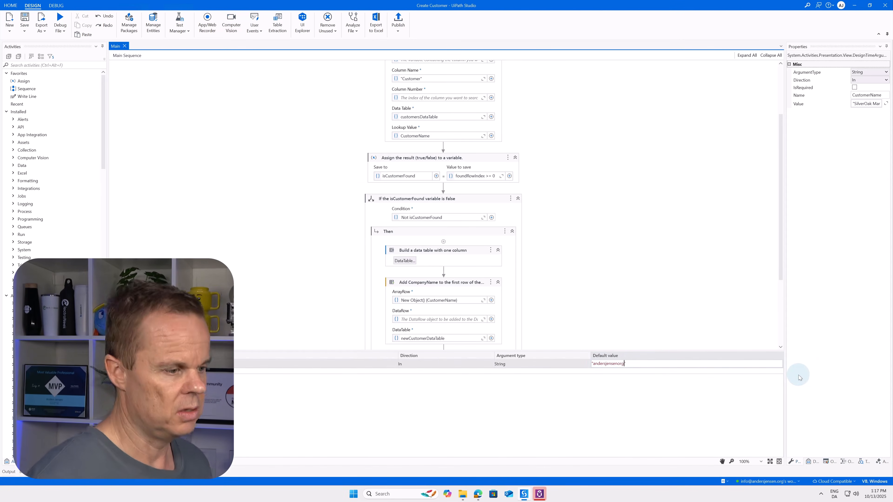
{"action": "left_click", "coordinate": [62, 22]}
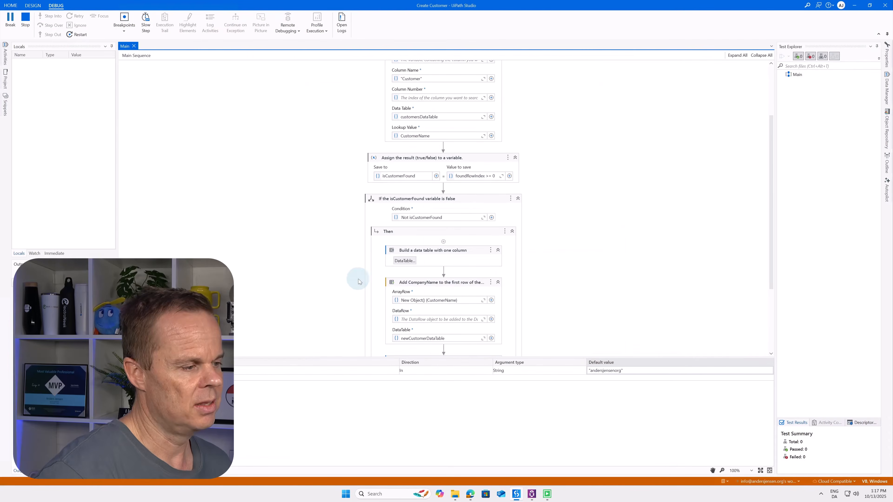
Step: Open the Customers workbook from the Customers folder, check the entry in cell A13 and close the workbook
{"action": "left_click", "coordinate": [855, 5]}
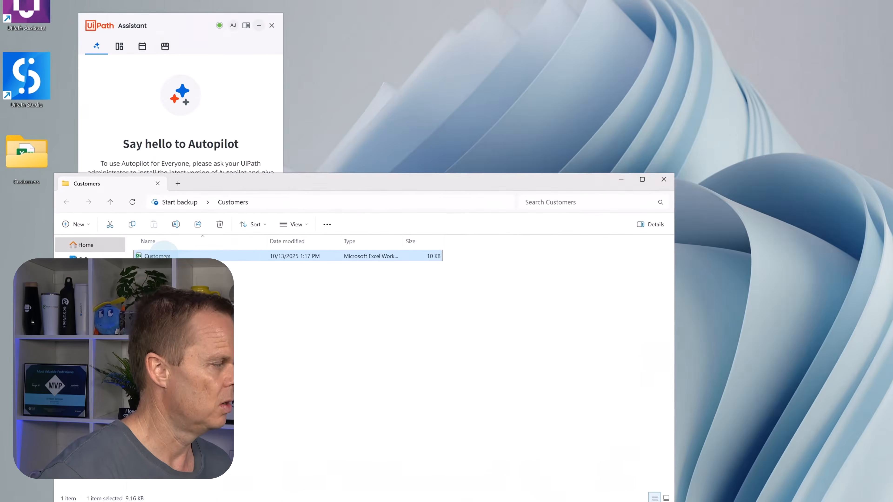
{"action": "double_click", "coordinate": [129, 273]}
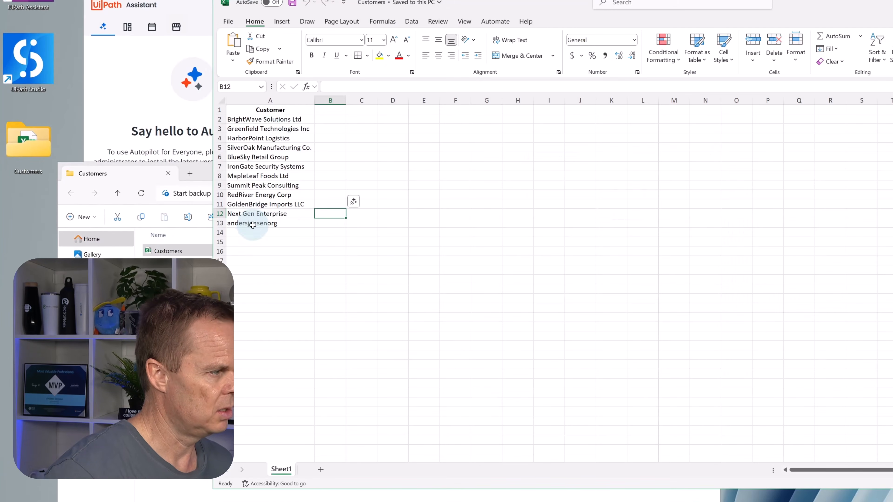
{"action": "left_click", "coordinate": [246, 222]}
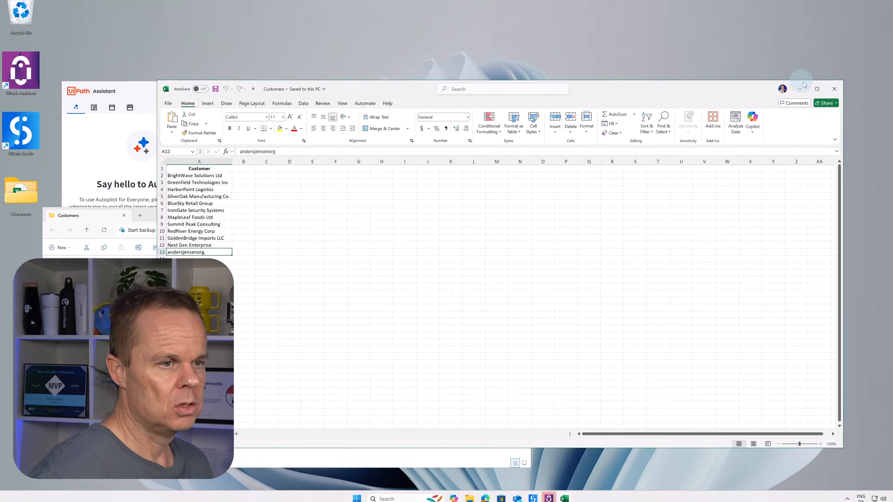
{"action": "left_click", "coordinate": [833, 89]}
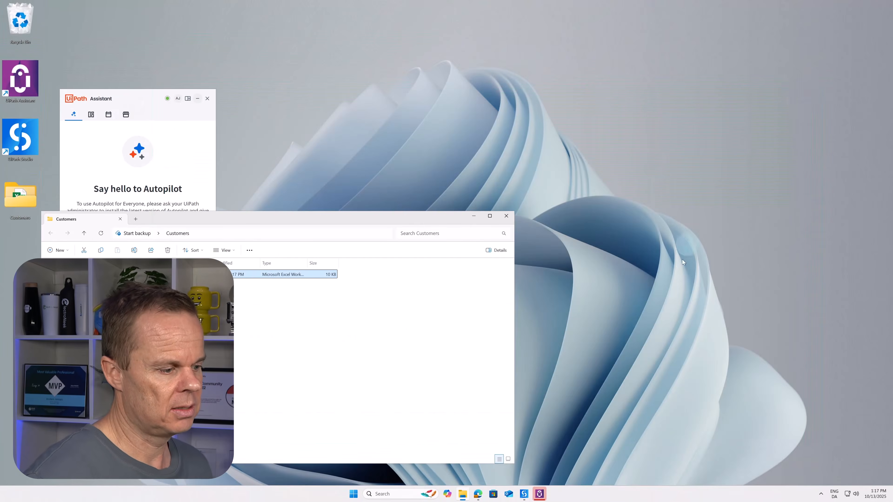
Step: Switch back to UiPath Studio and publish the Create.Customer package as version 1.0.1
{"action": "left_click", "coordinate": [525, 493]}
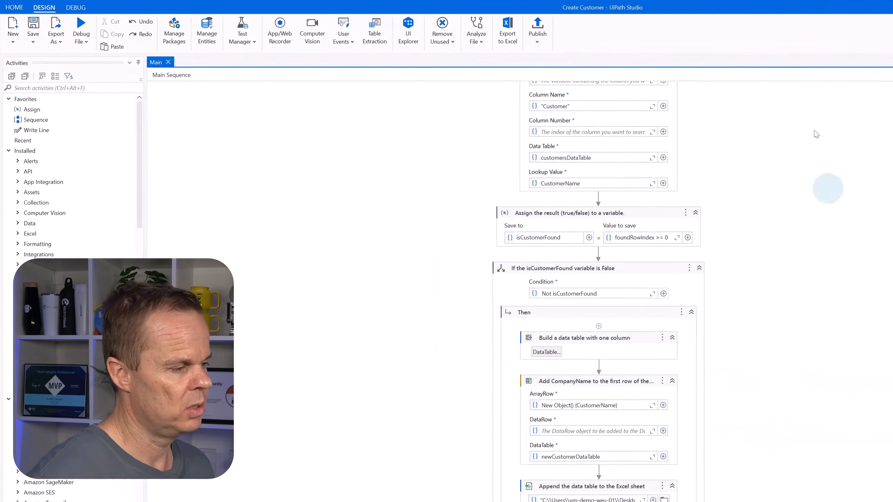
{"action": "left_click", "coordinate": [557, 31]}
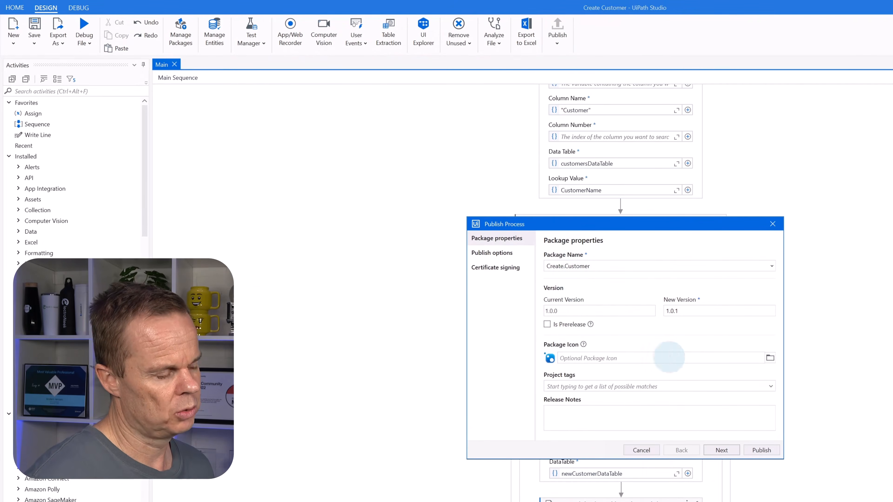
{"action": "left_click", "coordinate": [756, 449]}
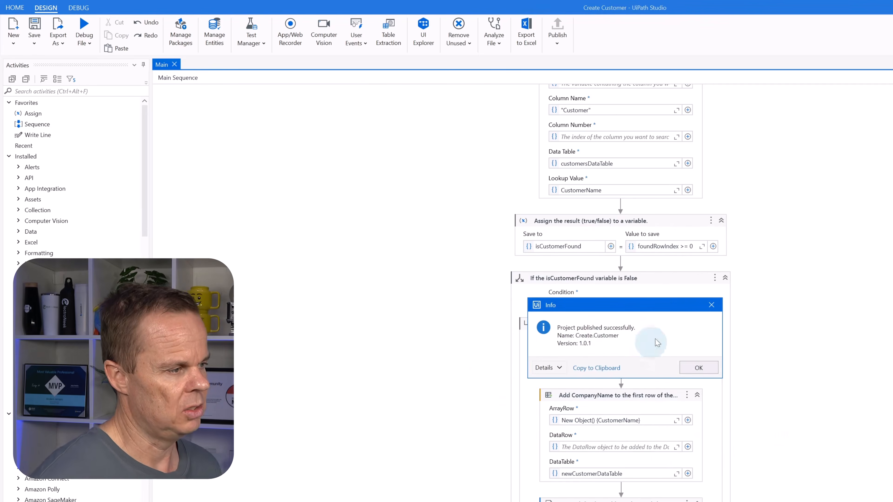
{"action": "left_click", "coordinate": [696, 368]}
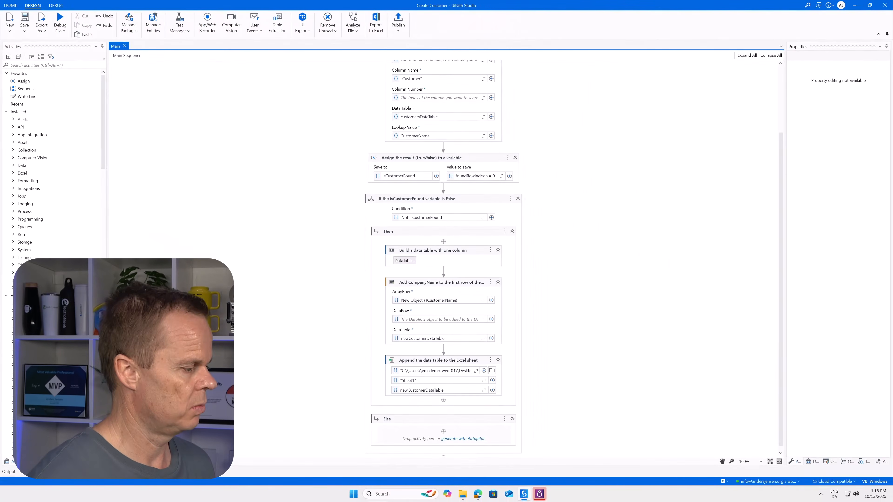
Step: Clear the CustomerName argument's default value and publish the Create.Customer package as version 1.0.2
{"action": "left_click", "coordinate": [145, 462]}
{"action": "left_click", "coordinate": [629, 365]}
{"action": "left_click_drag", "start_coordinate": [631, 365], "coordinate": [565, 367]}
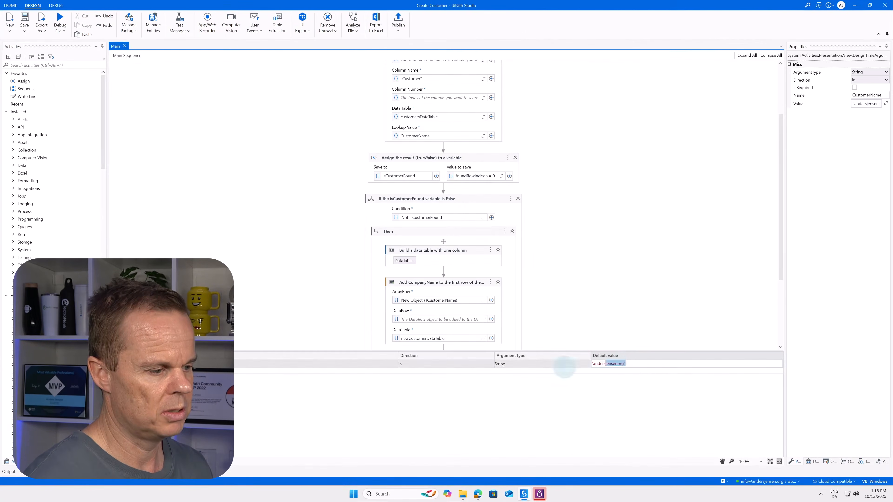
{"action": "left_click", "coordinate": [398, 19]}
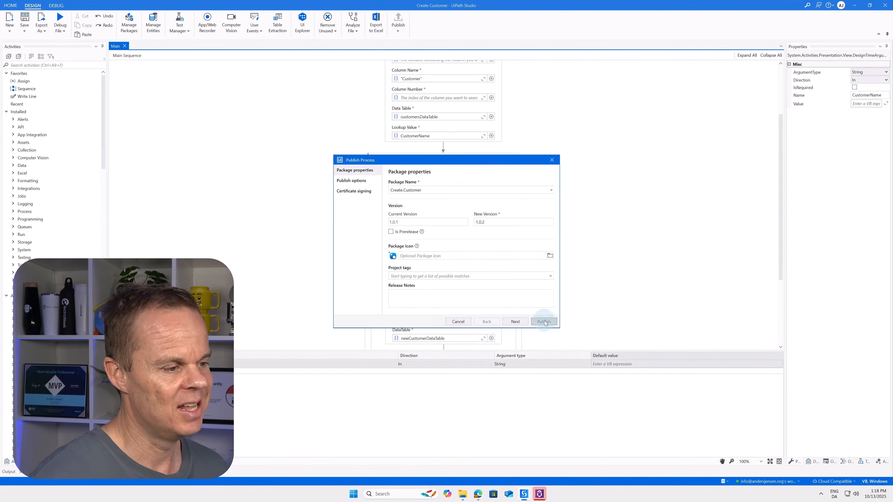
{"action": "left_click", "coordinate": [544, 321]}
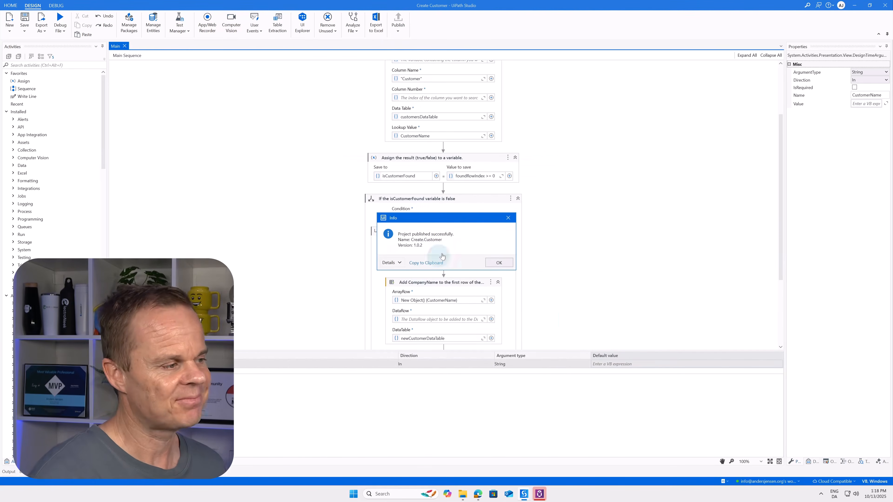
{"action": "left_click", "coordinate": [499, 262]}
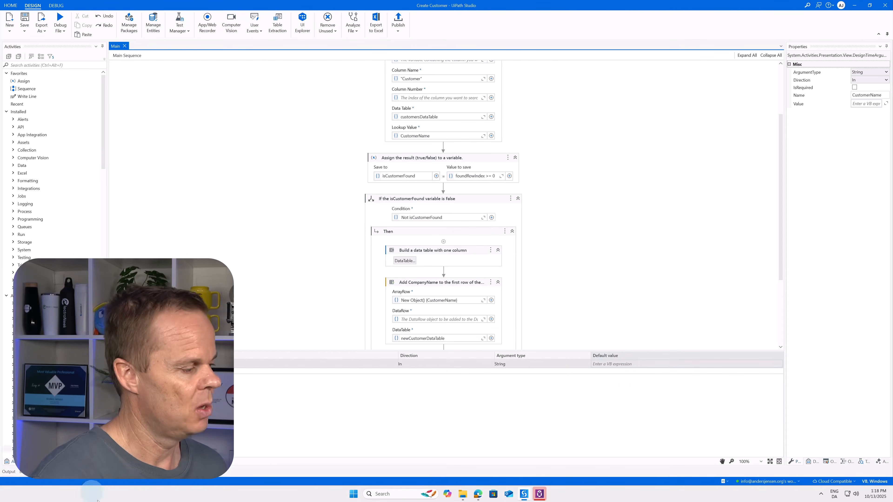
Step: Close UiPath Studio and the Customers folder window, and open My Workspace's process list in Orchestrator to check the published Create.Customer process
{"action": "left_click", "coordinate": [884, 5]}
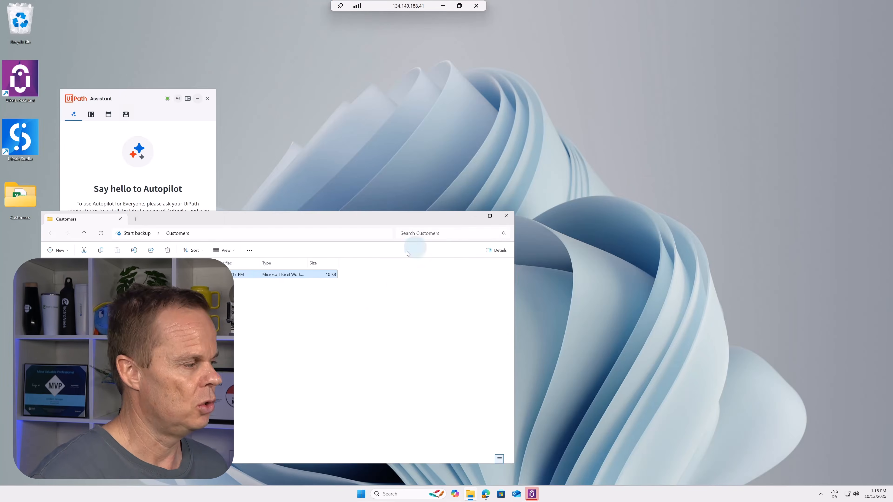
{"action": "left_click", "coordinate": [506, 216]}
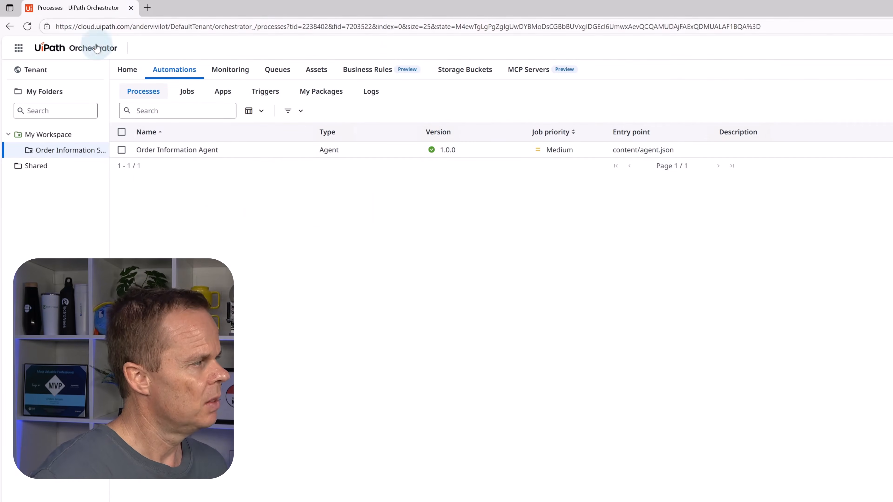
{"action": "left_click", "coordinate": [30, 31]}
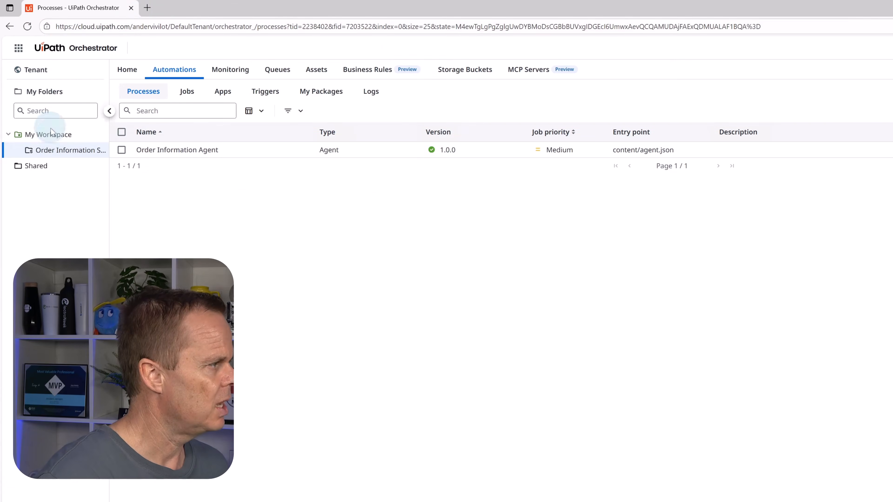
{"action": "left_click", "coordinate": [54, 137]}
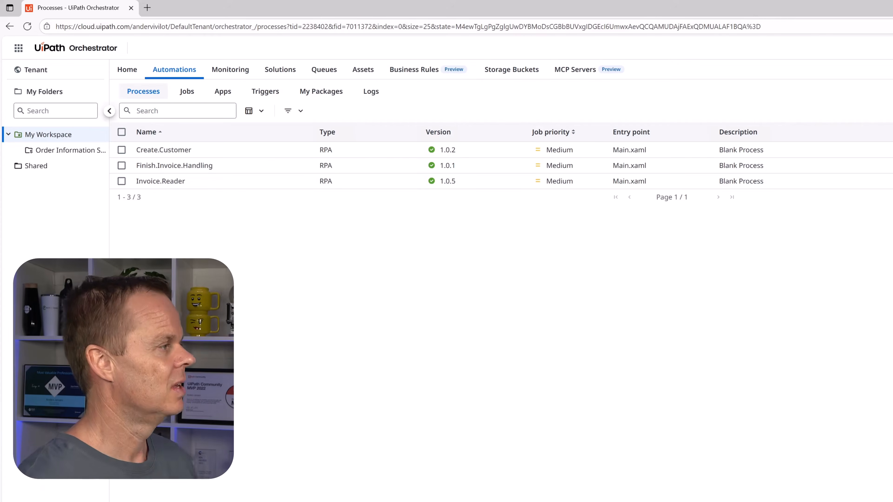
Step: Switch to UiPath Maestro and start modeling a new process with Autopilot open beside the canvas
{"action": "left_click", "coordinate": [23, 50]}
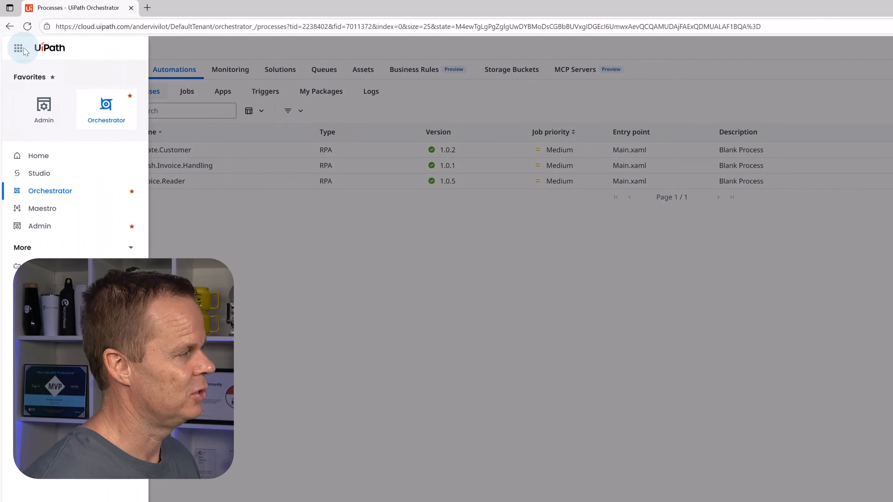
{"action": "left_click", "coordinate": [40, 211]}
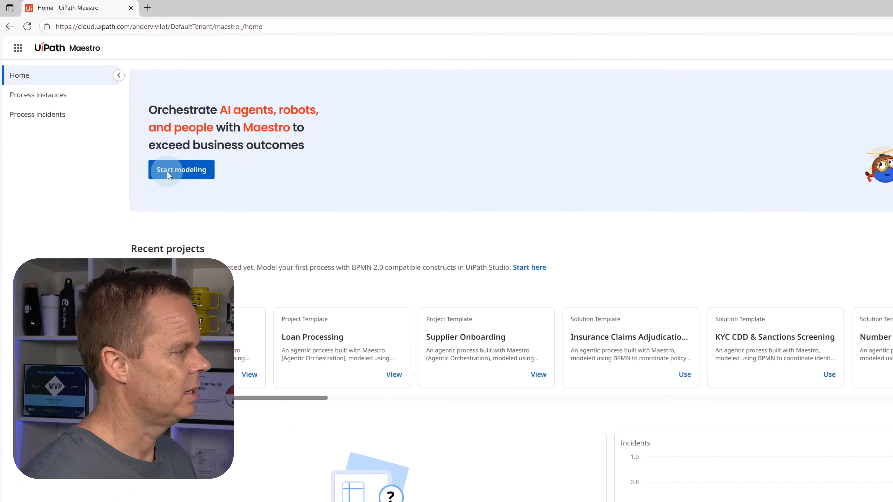
{"action": "left_click", "coordinate": [168, 174]}
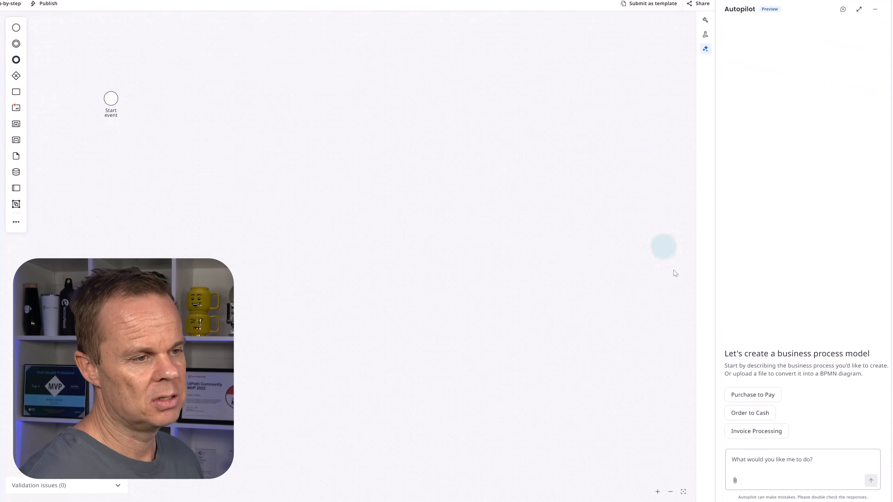
{"action": "left_click", "coordinate": [705, 49]}
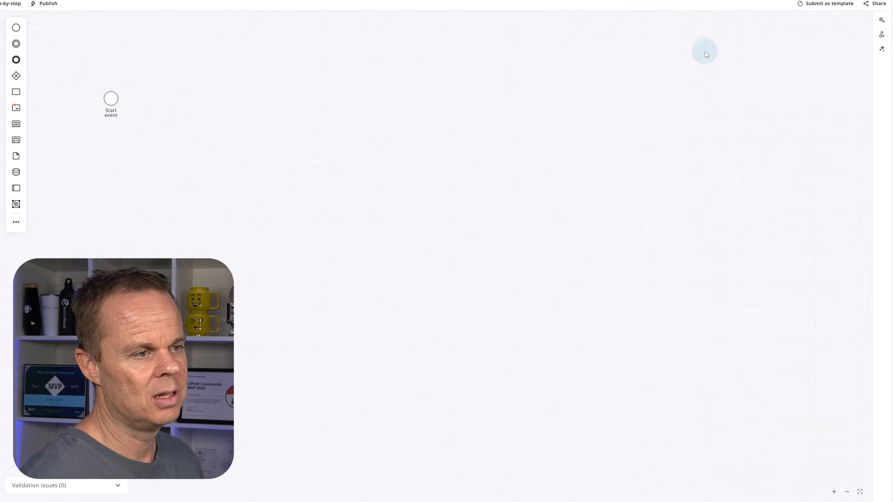
{"action": "left_click", "coordinate": [882, 50]}
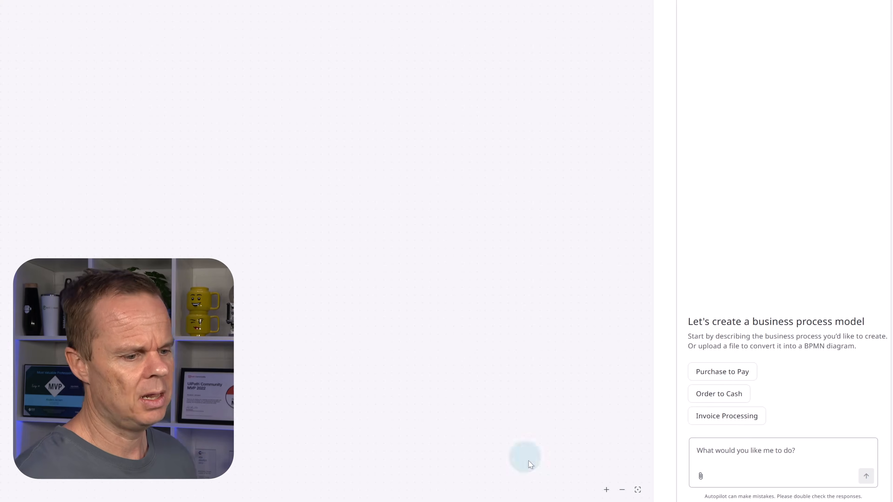
Step: Have Autopilot generate a flow with a data extraction agent, an empty-customer-name decision and an RPA customer creation task, and accept it
{"action": "left_click", "coordinate": [714, 453]}
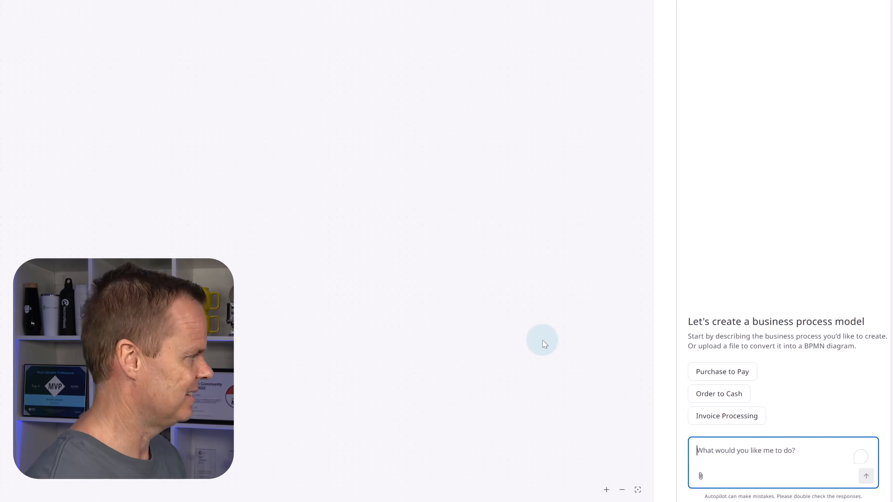
{"action": "type", "text": "Create a Maestro flow with 1) an agent for data"}
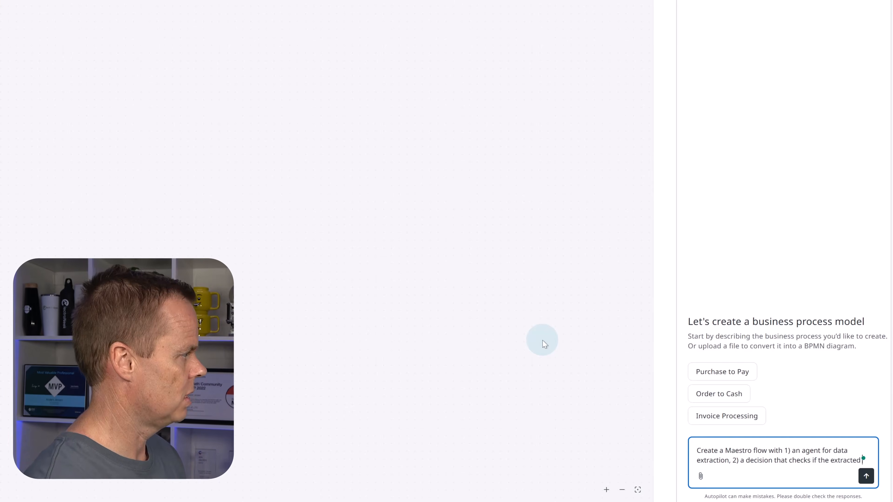
{"action": "type", "text": "customer name is empty, 3) if the customer name it"}
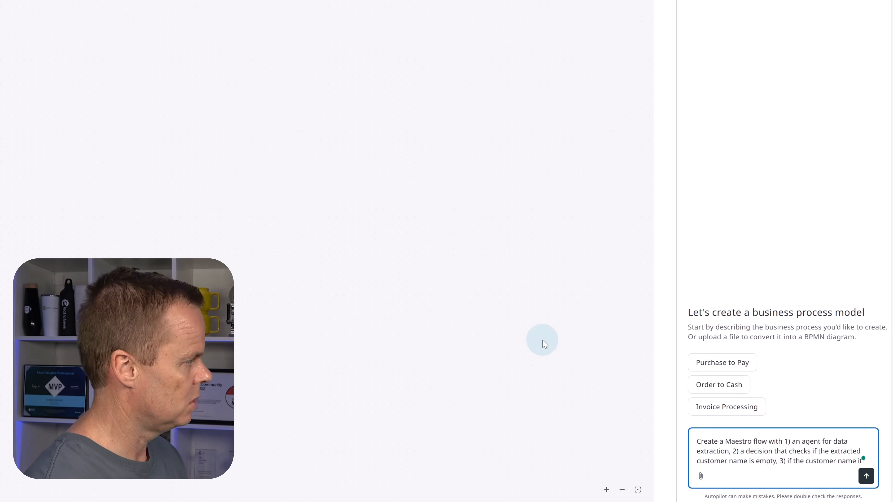
{"action": "type", "text": "not"}
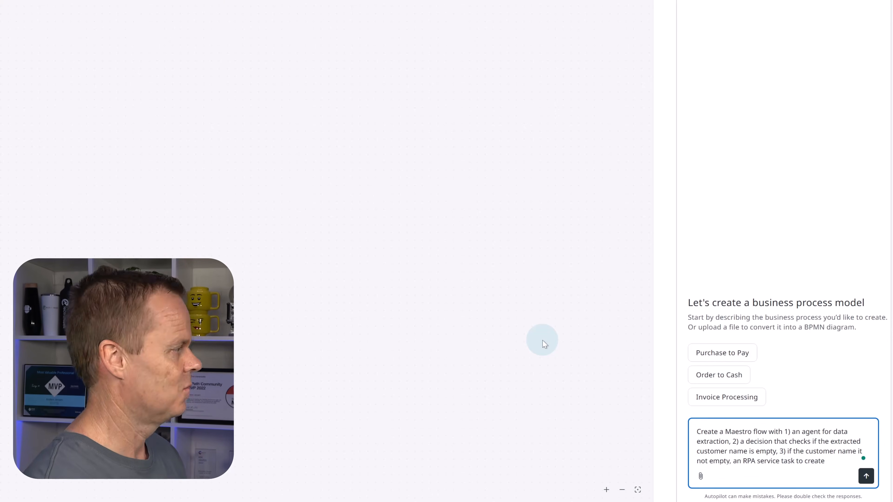
{"action": "type", "text": "in "}
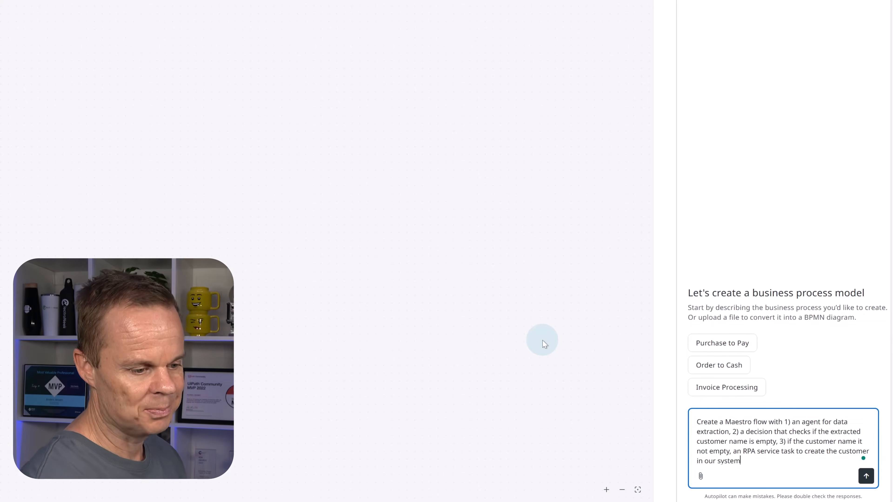
{"action": "type", "text": "our system"}
{"action": "key", "text": "Return"}
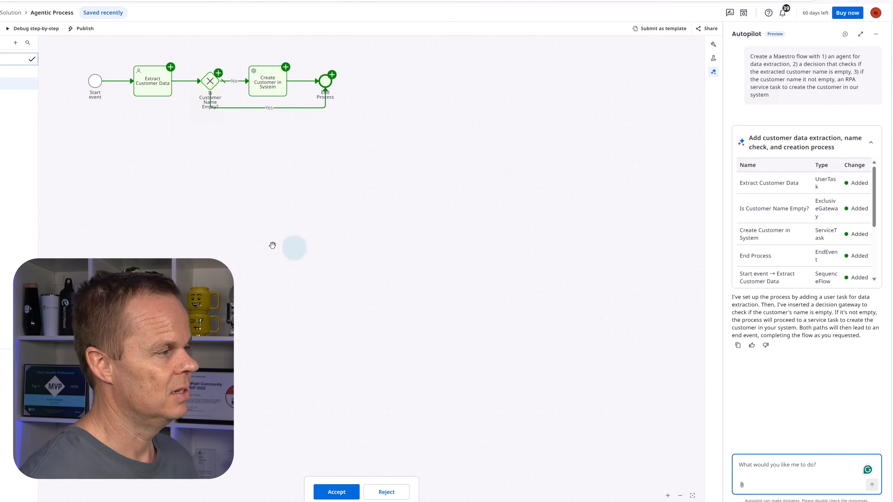
{"action": "left_click", "coordinate": [343, 493]}
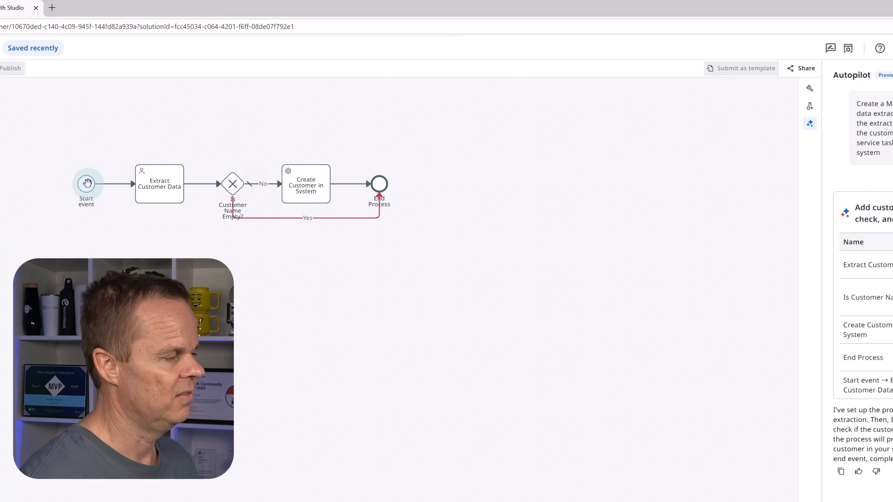
Step: Add a String argument named OrderText to the Start event
{"action": "left_click", "coordinate": [86, 186]}
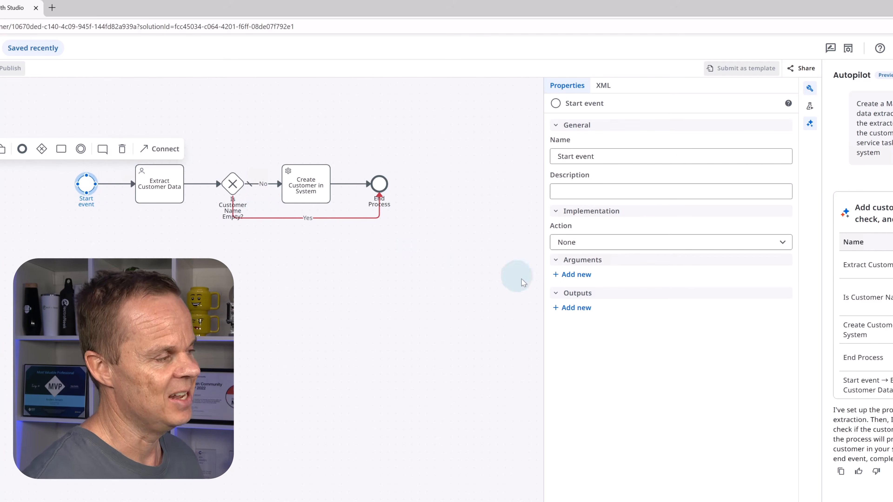
{"action": "left_click", "coordinate": [571, 275]}
{"action": "left_click", "coordinate": [411, 327]}
{"action": "type", "text": "Ord"}
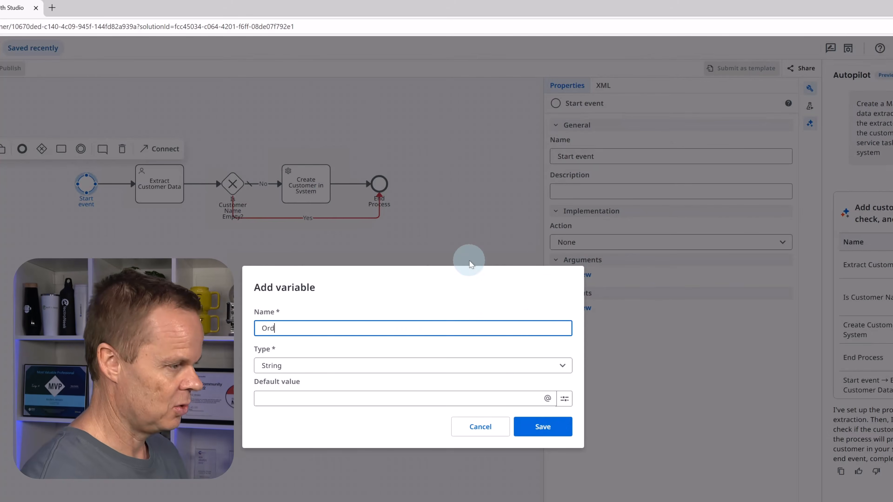
{"action": "type", "text": "erText"}
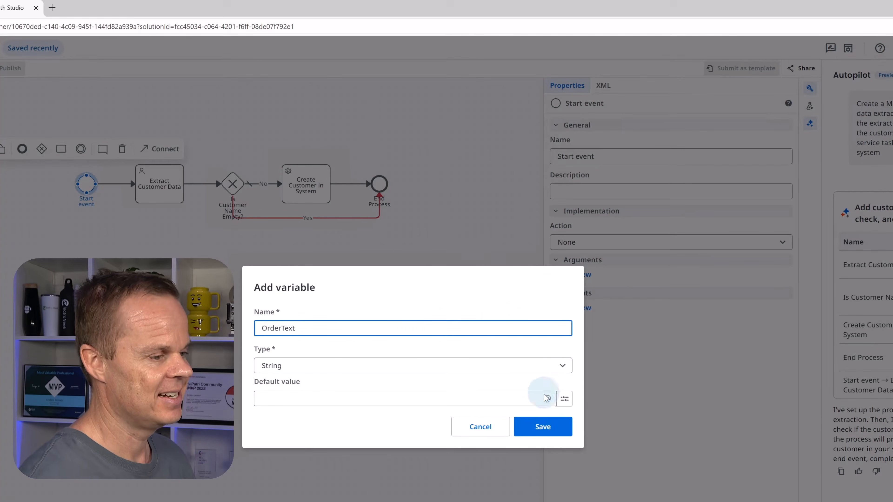
{"action": "left_click", "coordinate": [545, 431]}
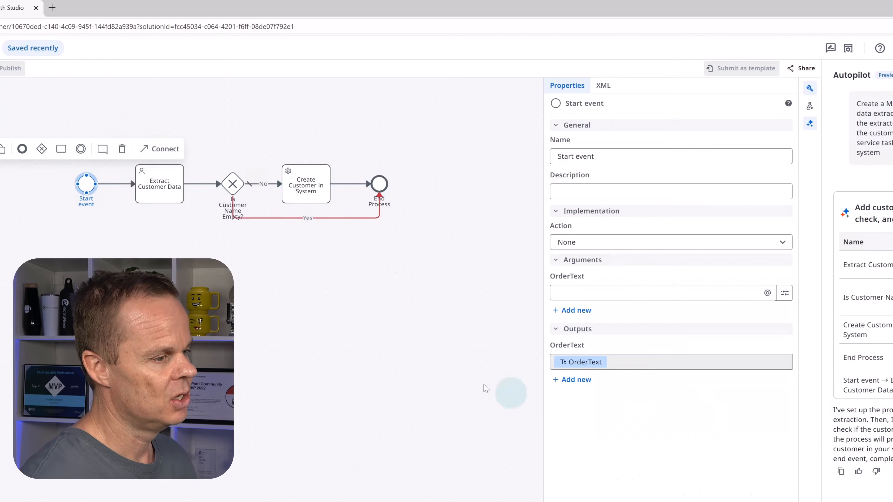
Step: Set the Extract Customer Data task to start and wait for an agent, using Order Information Agent
{"action": "left_click", "coordinate": [160, 185]}
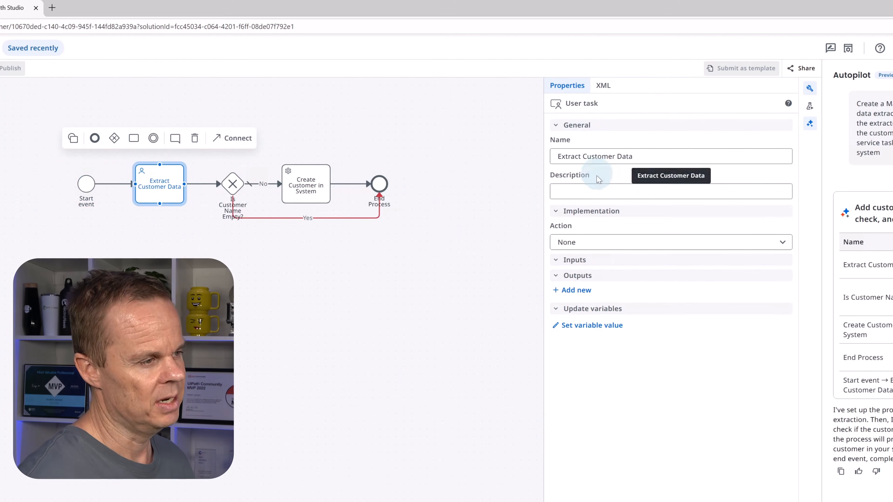
{"action": "left_click", "coordinate": [576, 246]}
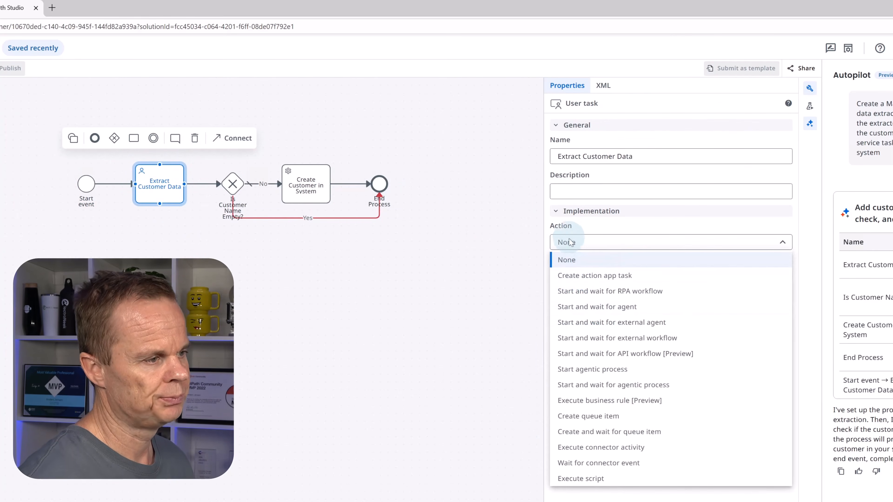
{"action": "left_click", "coordinate": [593, 307]}
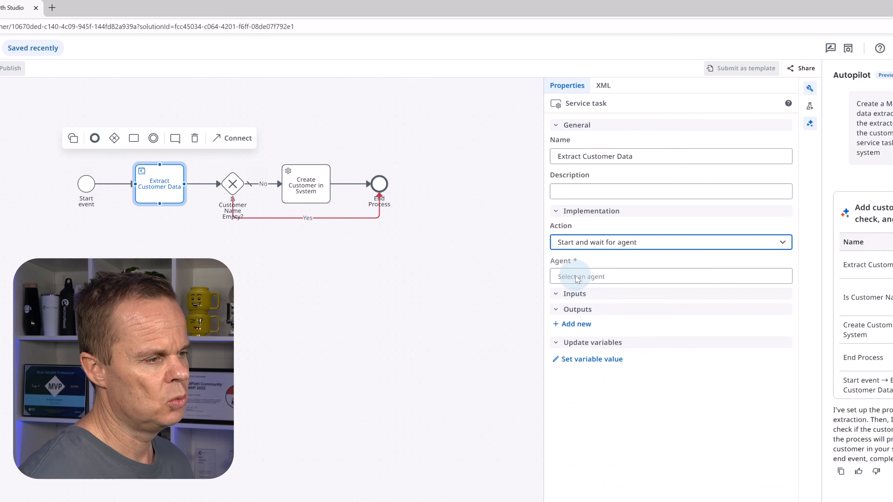
{"action": "left_click", "coordinate": [577, 277]}
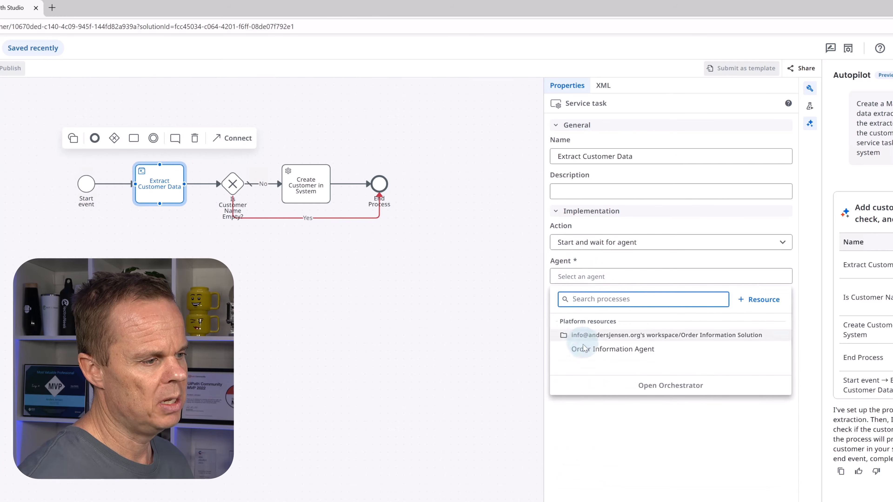
{"action": "left_click", "coordinate": [584, 354]}
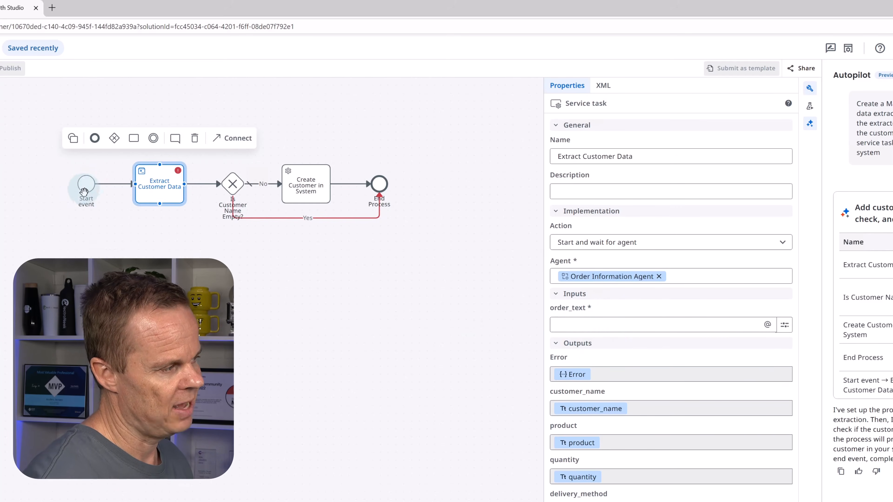
Step: Map the Extract Customer Data task's order_text input to the Start event's OrderText variable
{"action": "left_click", "coordinate": [577, 326]}
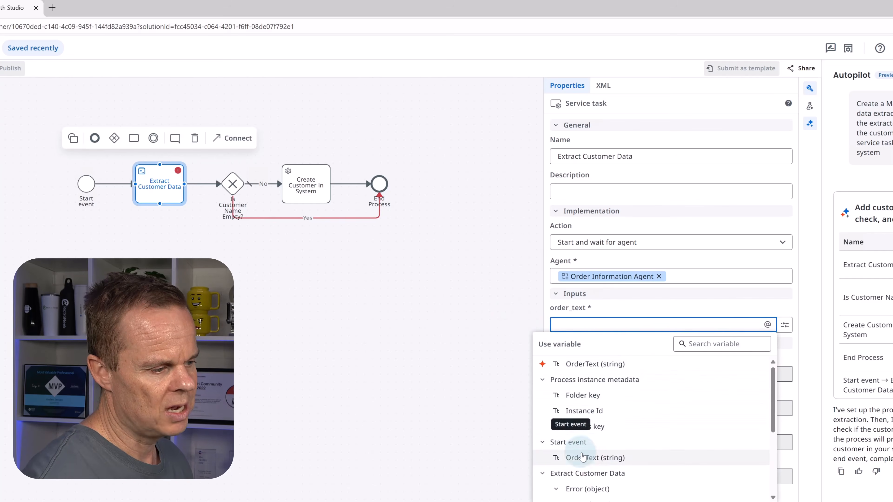
{"action": "left_click", "coordinate": [594, 458]}
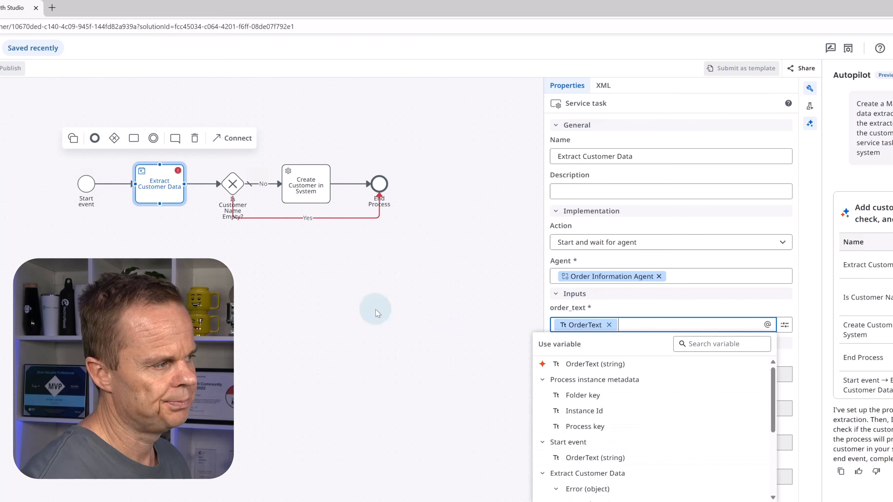
{"action": "left_click", "coordinate": [368, 312]}
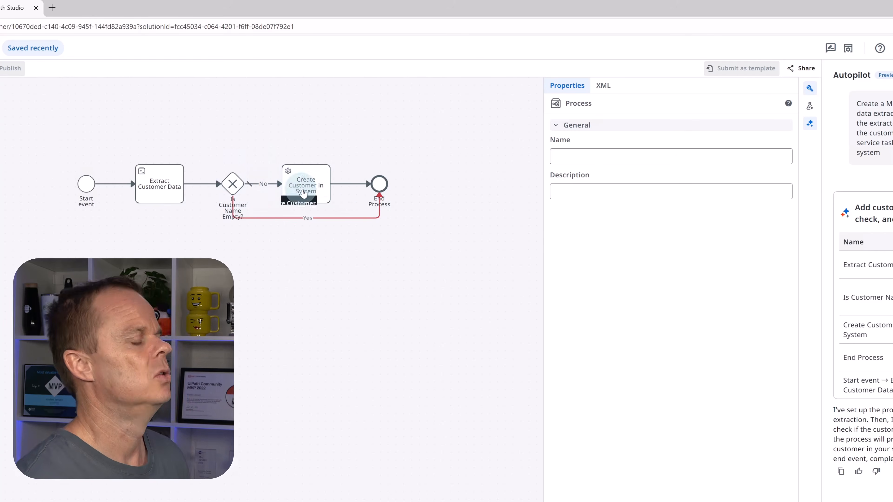
Step: Set the Create Customer in System task to start and wait for an RPA workflow, using the Create.Customer automation
{"action": "left_click", "coordinate": [317, 192]}
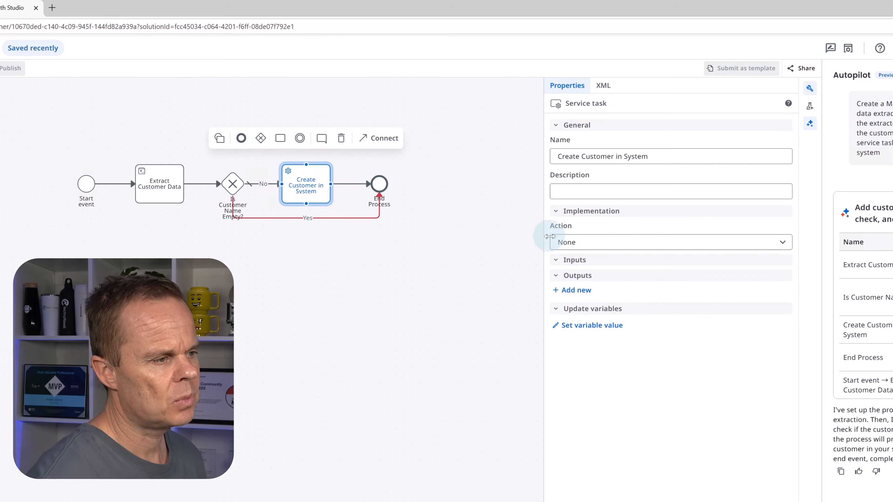
{"action": "left_click", "coordinate": [563, 242]}
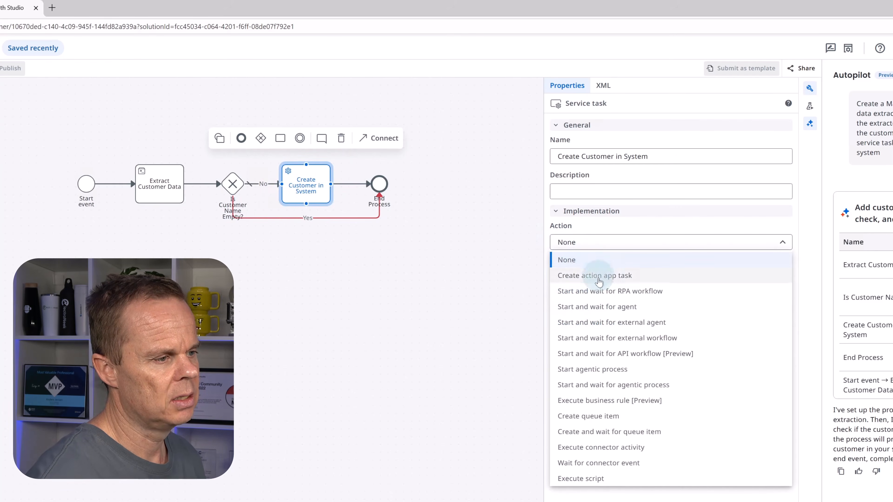
{"action": "left_click", "coordinate": [600, 296]}
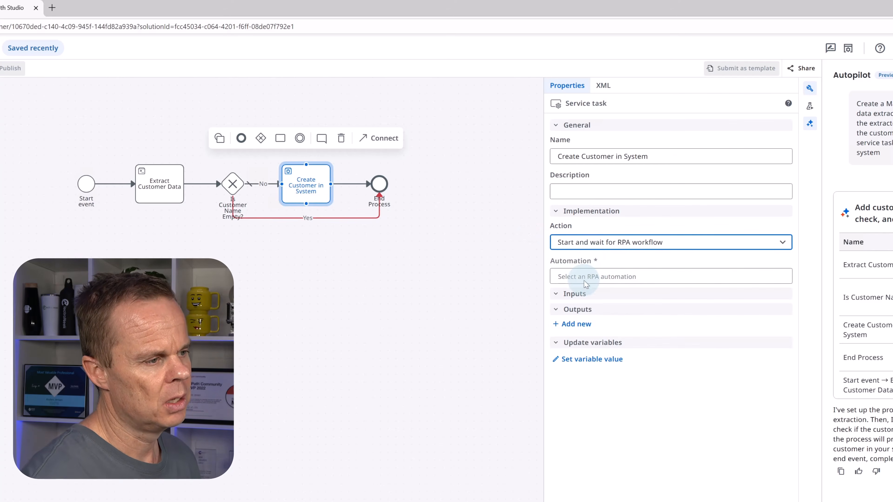
{"action": "left_click", "coordinate": [590, 279]}
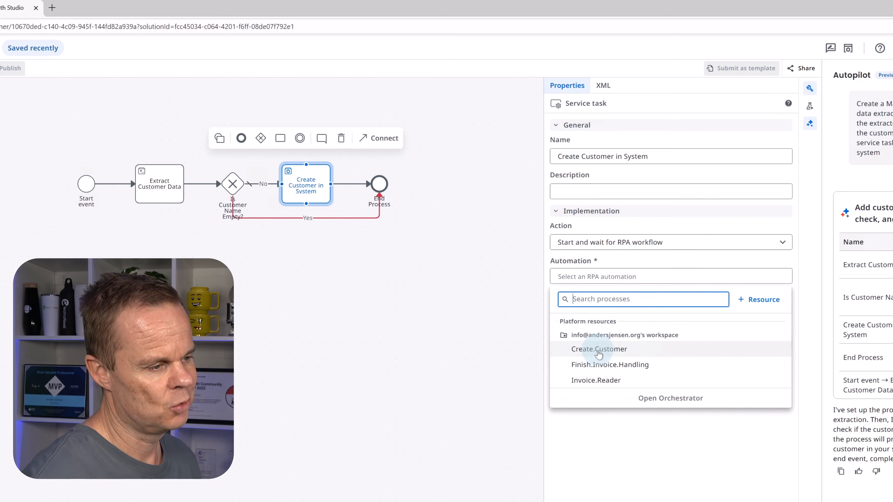
{"action": "left_click", "coordinate": [599, 352]}
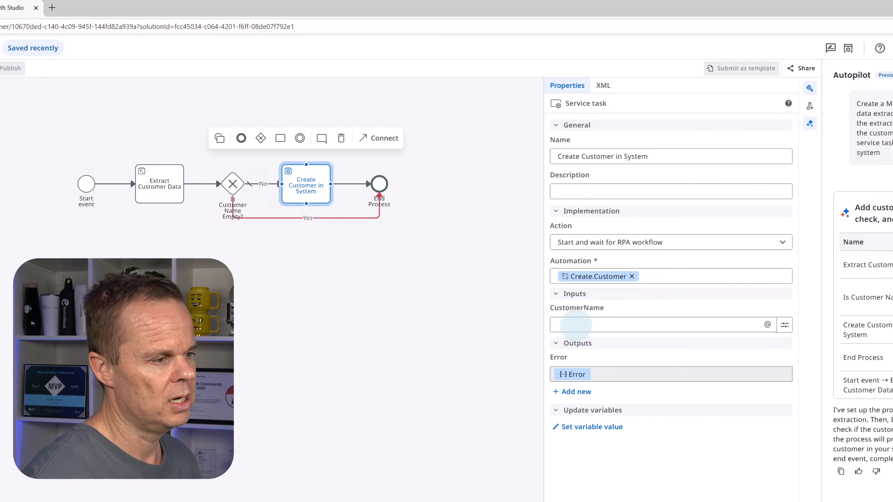
Step: Map the Create Customer in System task's CustomerName input to the customer_name output of Extract Customer Data
{"action": "left_click", "coordinate": [575, 325]}
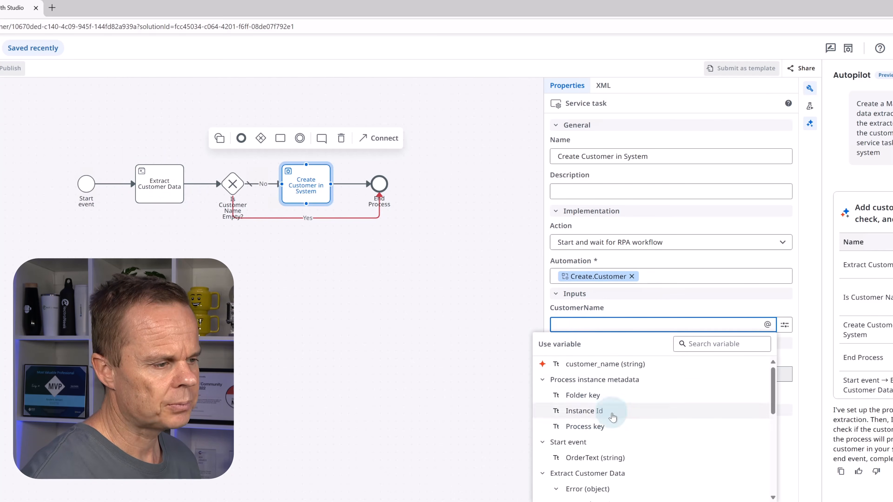
{"action": "scroll", "coordinate": [668, 447], "scroll_direction": "down", "scroll_amount": 1}
{"action": "scroll", "coordinate": [674, 452], "scroll_direction": "down", "scroll_amount": 1}
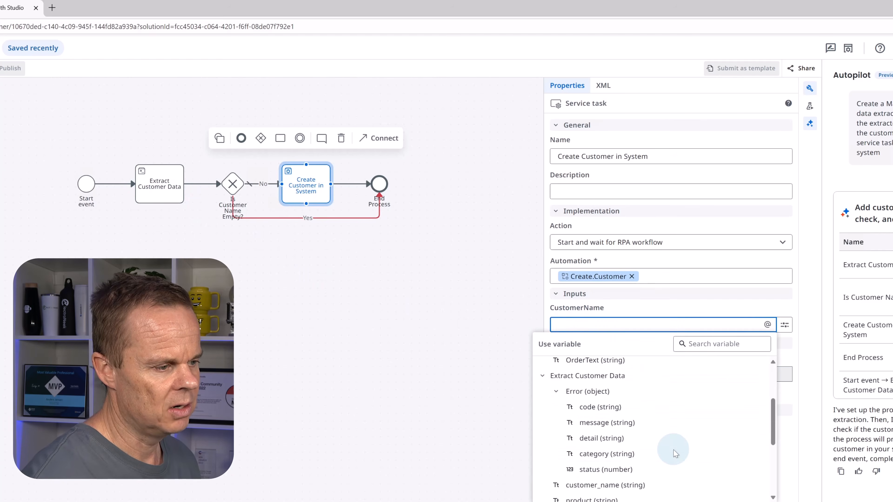
{"action": "scroll", "coordinate": [608, 451], "scroll_direction": "down", "scroll_amount": 1}
{"action": "scroll", "coordinate": [607, 447], "scroll_direction": "up", "scroll_amount": 1}
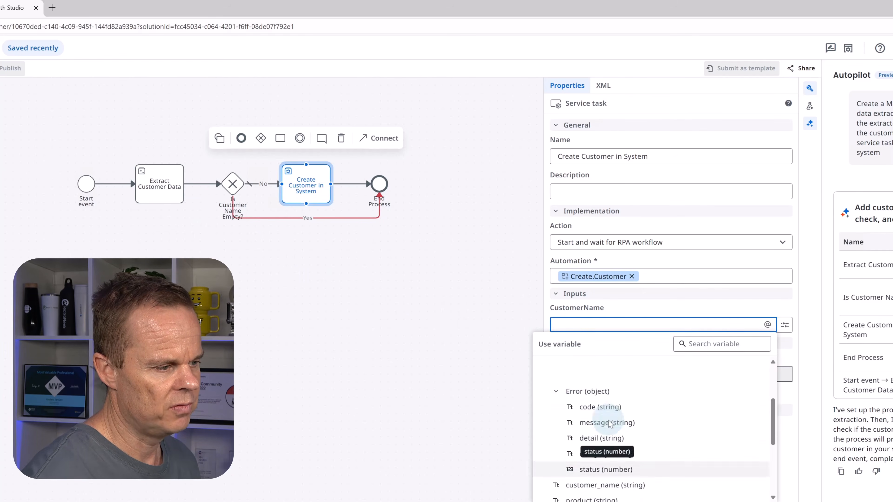
{"action": "scroll", "coordinate": [600, 454], "scroll_direction": "down", "scroll_amount": 1}
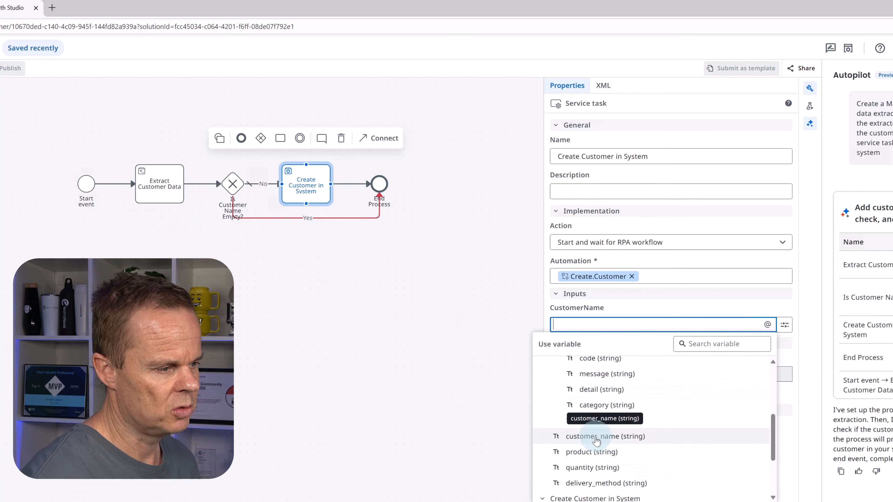
{"action": "left_click", "coordinate": [595, 439]}
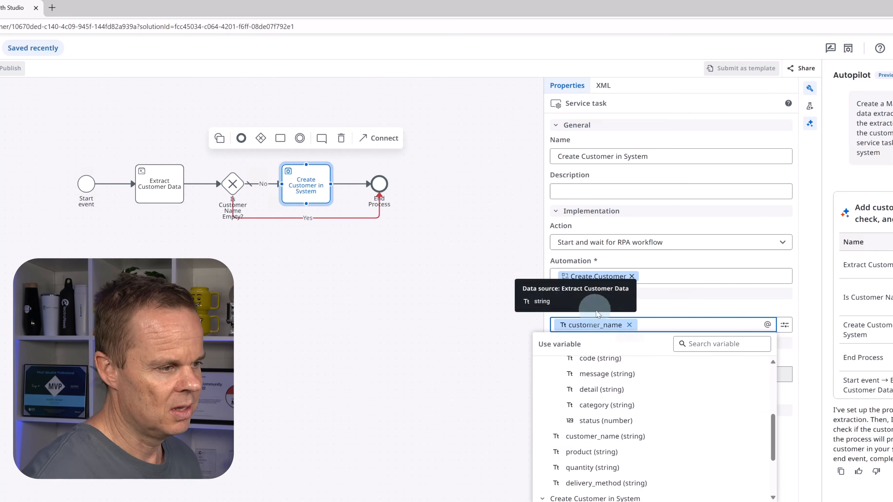
{"action": "mouse_move", "coordinate": [597, 330]}
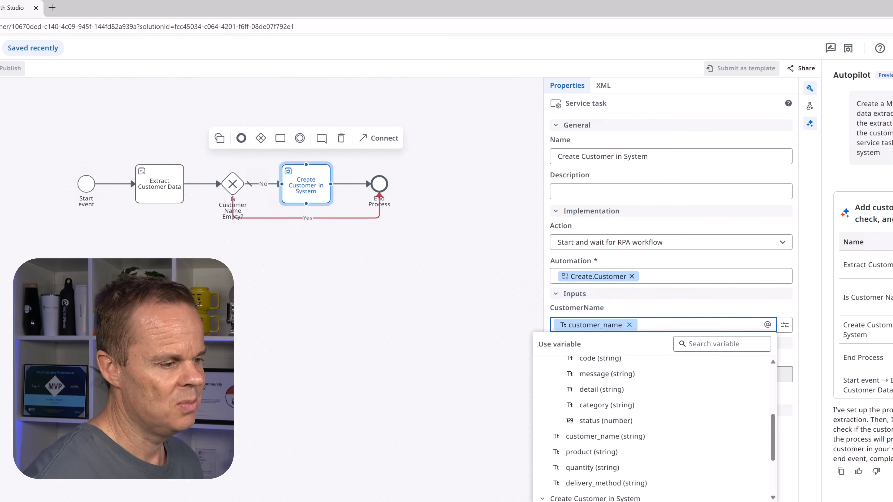
{"action": "left_click", "coordinate": [596, 297]}
Step: Open the expression editor for the Yes path's condition on the "Is Customer Name Empty?" gateway
{"action": "left_click", "coordinate": [232, 184]}
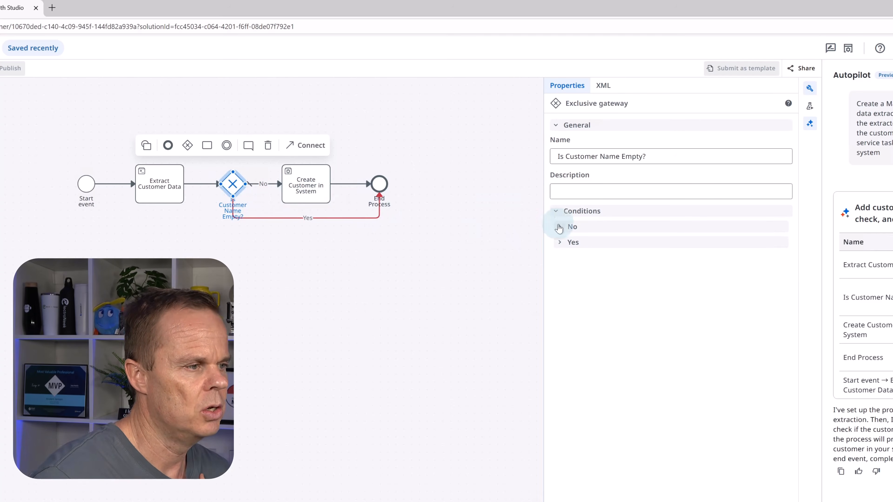
{"action": "left_click", "coordinate": [560, 226]}
{"action": "left_click", "coordinate": [559, 338]}
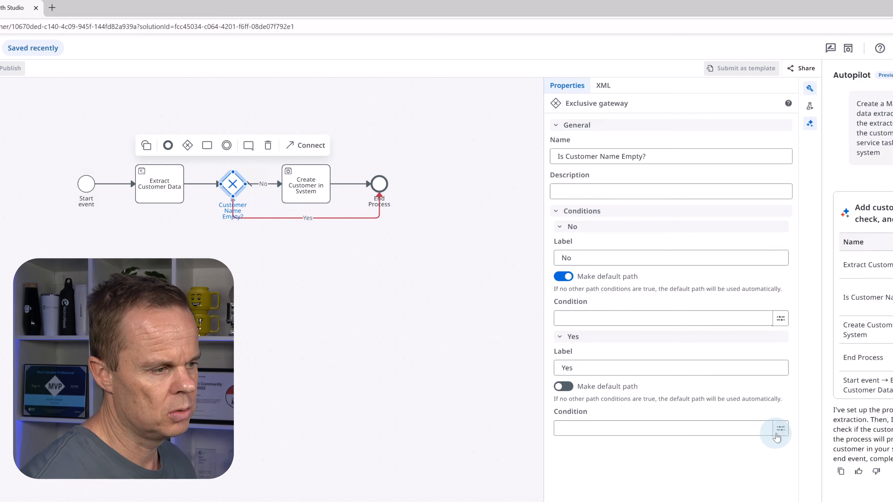
{"action": "left_click", "coordinate": [775, 436]}
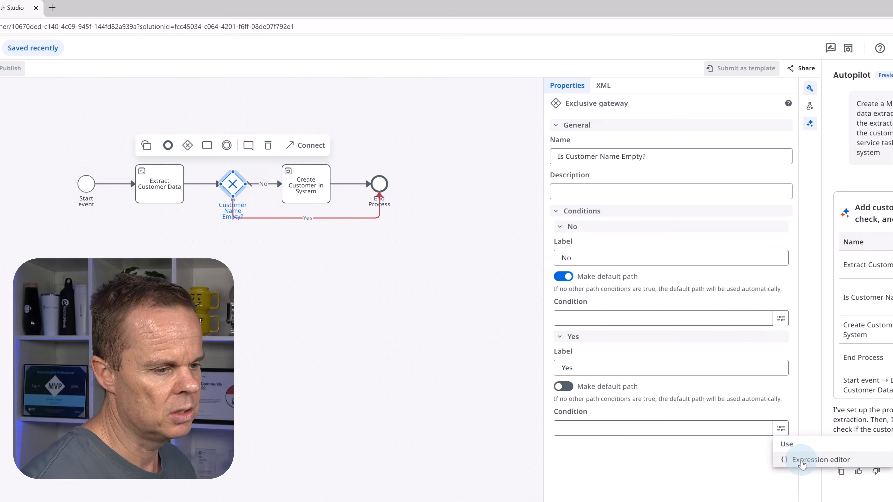
{"action": "left_click", "coordinate": [802, 460]}
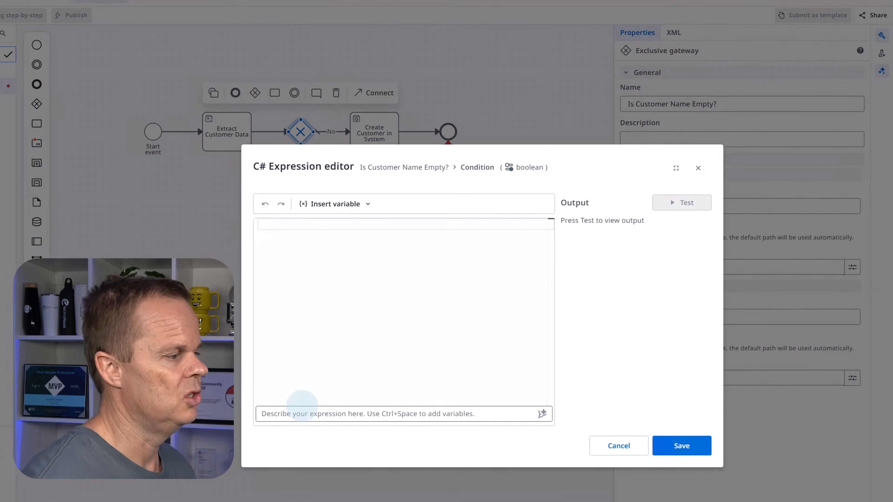
Step: Generate the condition from the description "check if the variable Customer Name variable is empty" and accept string.IsNullOrEmpty(vars.customerName)
{"action": "left_click", "coordinate": [296, 413]}
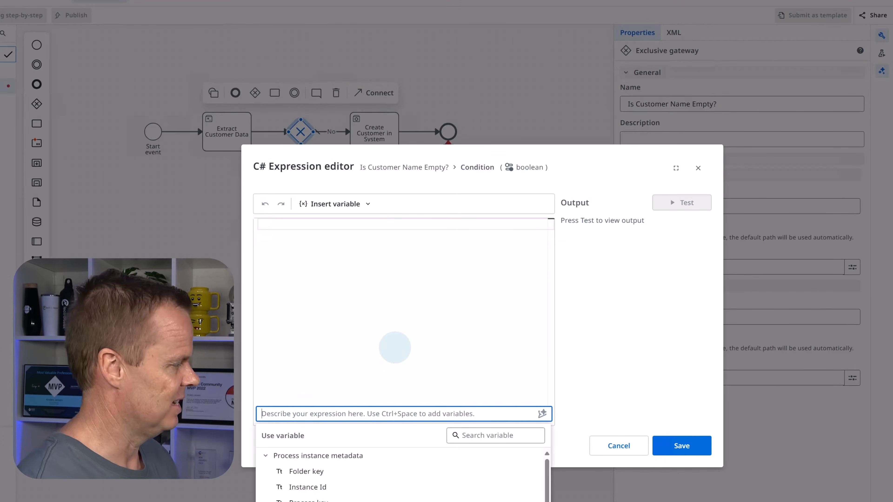
{"action": "type", "text": "che"}
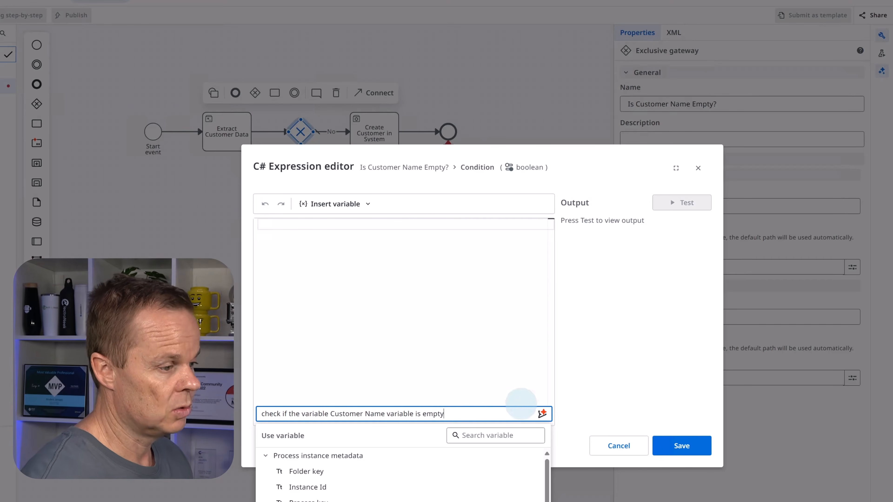
{"action": "left_click", "coordinate": [541, 414]}
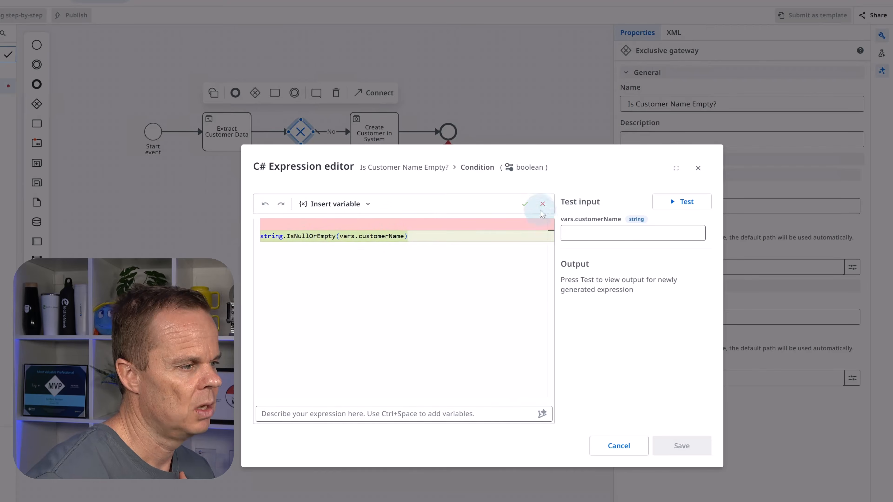
{"action": "left_click", "coordinate": [525, 206]}
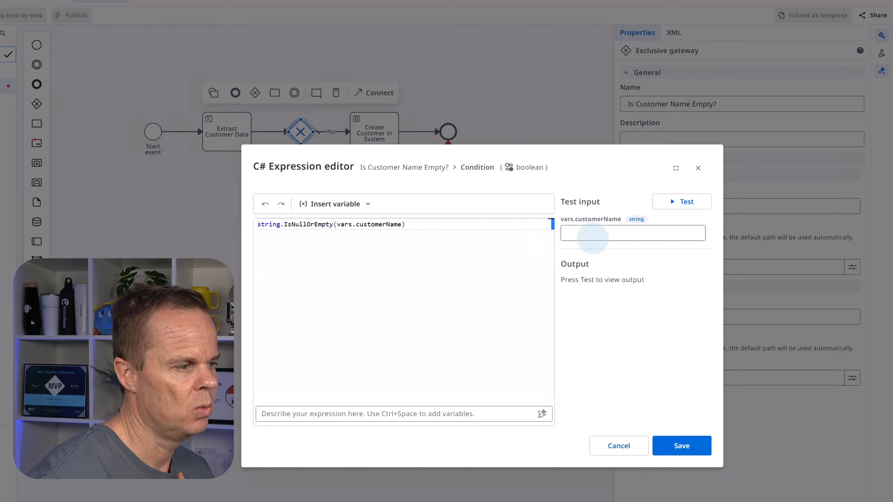
Step: Test the expression with a sample customer name and with an empty value, and save it as the Yes condition
{"action": "left_click", "coordinate": [594, 233]}
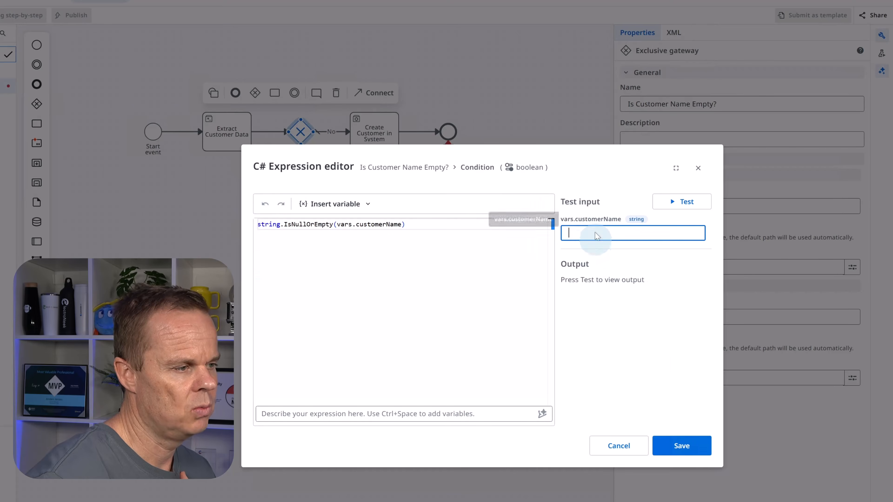
{"action": "type", "text": "andersjen"}
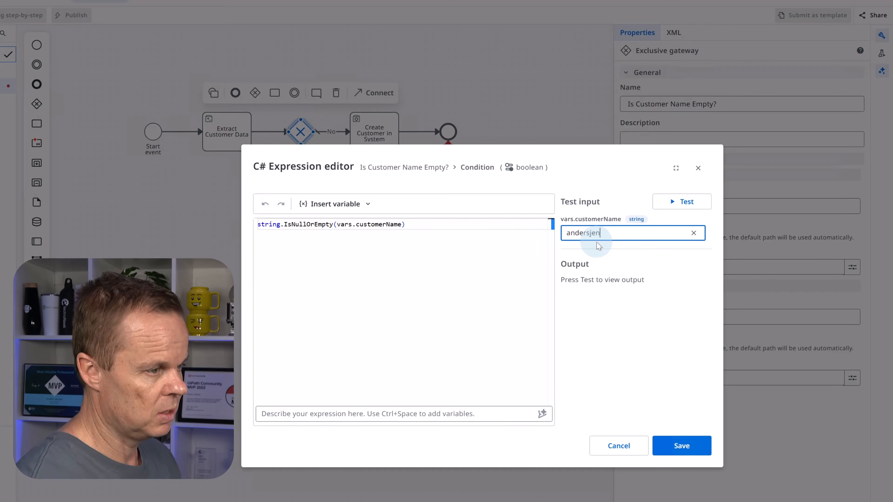
{"action": "type", "text": "senorg"}
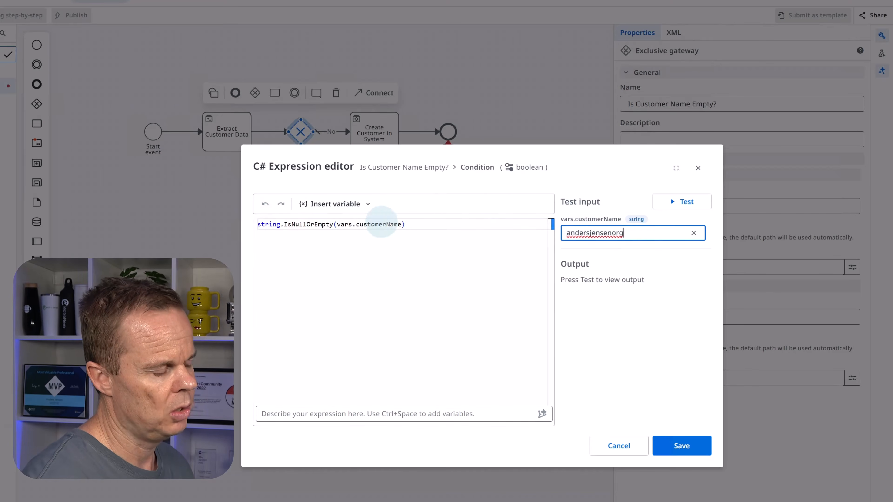
{"action": "left_click", "coordinate": [672, 207]}
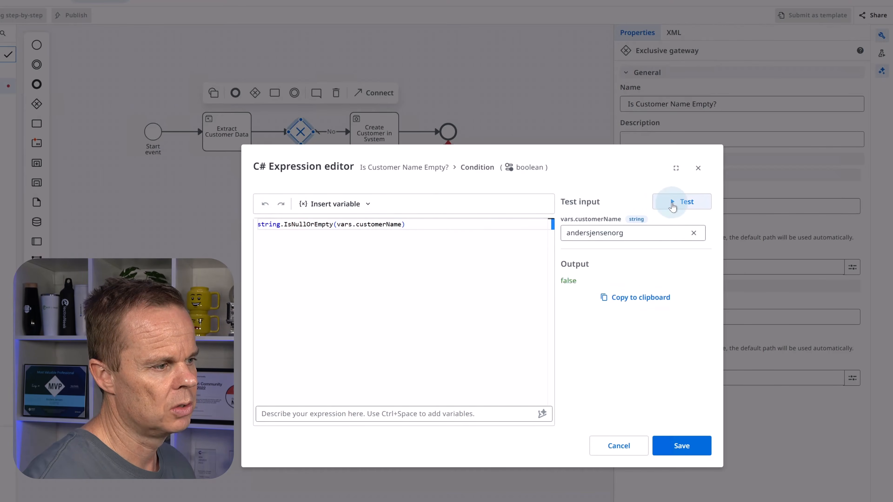
{"action": "double_click", "coordinate": [597, 233]}
{"action": "key", "text": "BackSpace"}
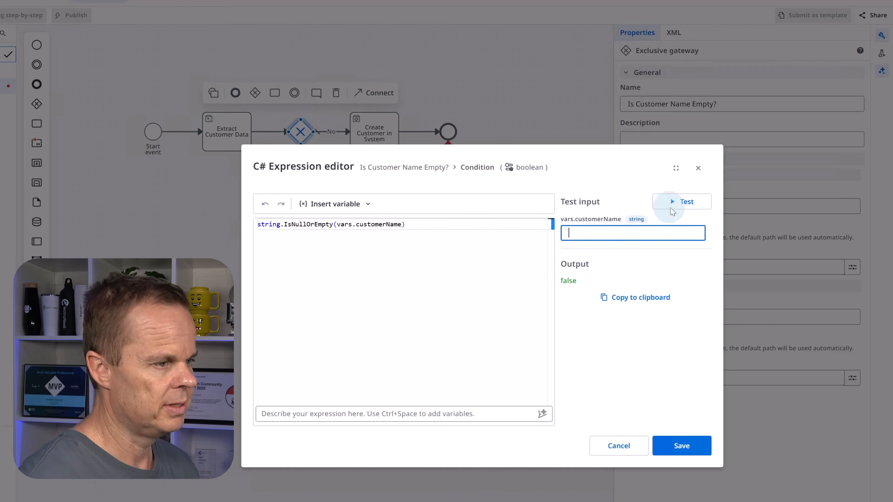
{"action": "left_click", "coordinate": [679, 201]}
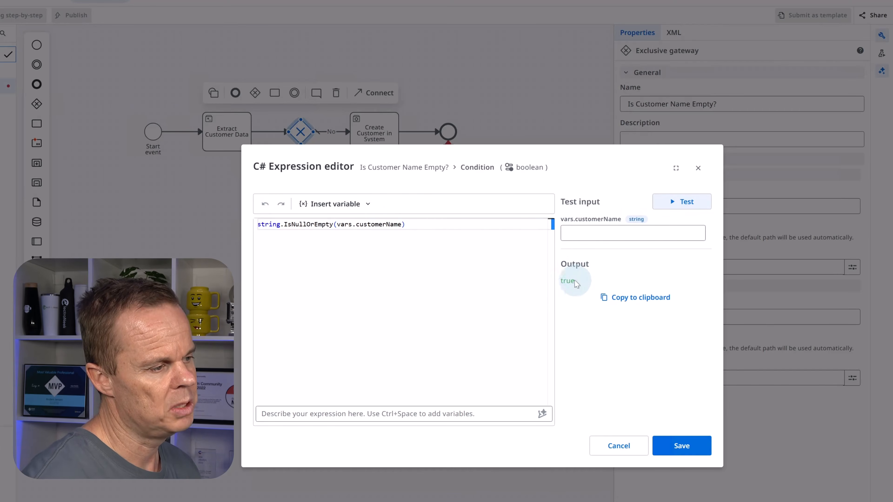
{"action": "left_click", "coordinate": [684, 449]}
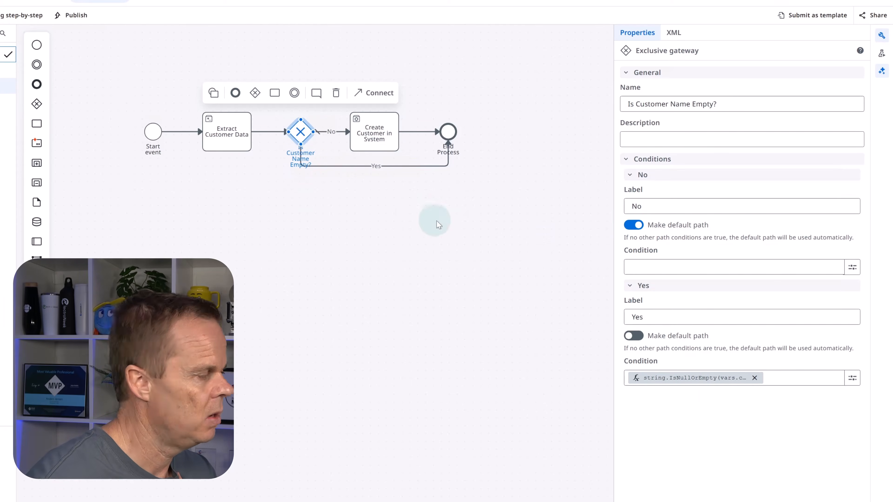
Step: Debug the process with an OrderText of the customer's full name followed by "needs 5 boxes of printer paper delivered to his office by tomorrow"
{"action": "left_click", "coordinate": [276, 405]}
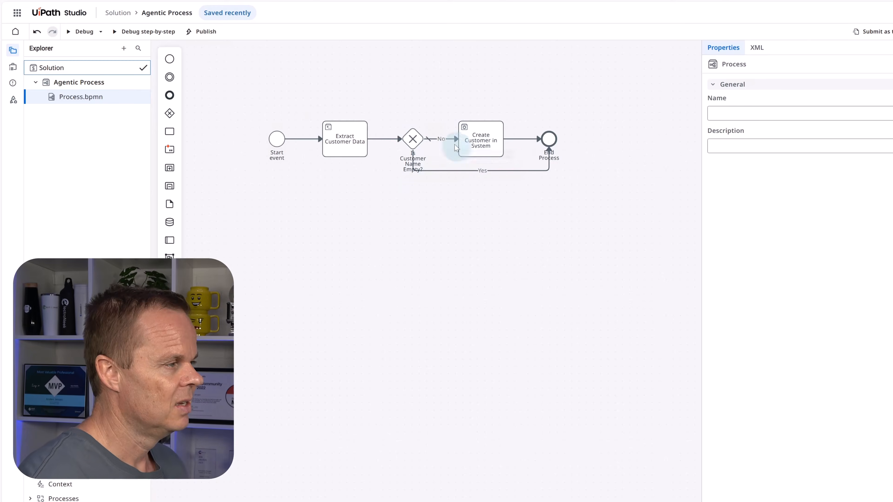
{"action": "left_click", "coordinate": [84, 32]}
{"action": "left_click", "coordinate": [299, 199]}
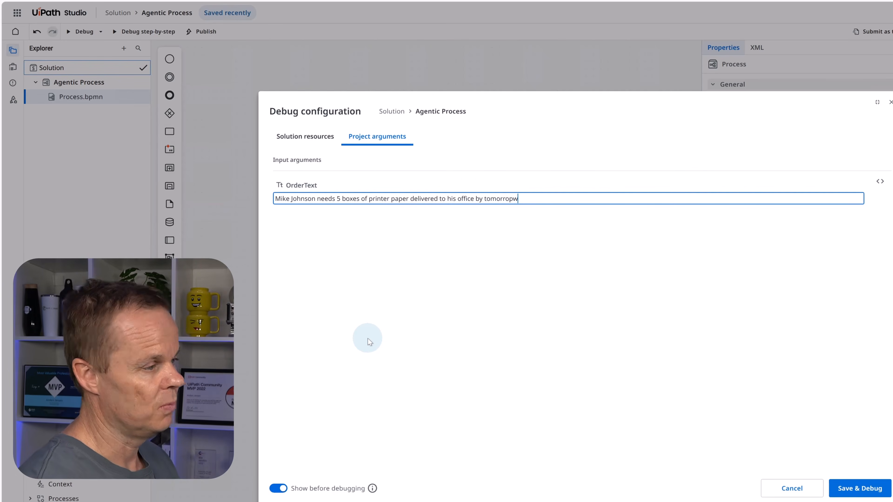
{"action": "type", "text": "."}
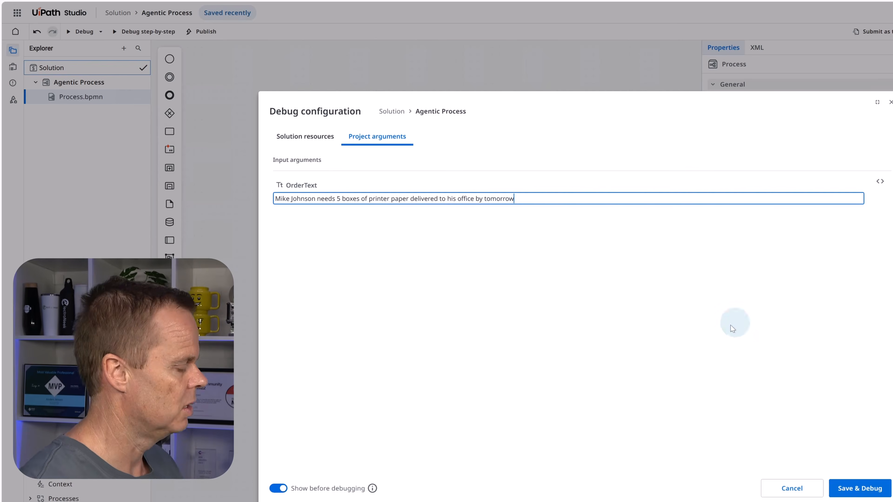
{"action": "left_click", "coordinate": [856, 489]}
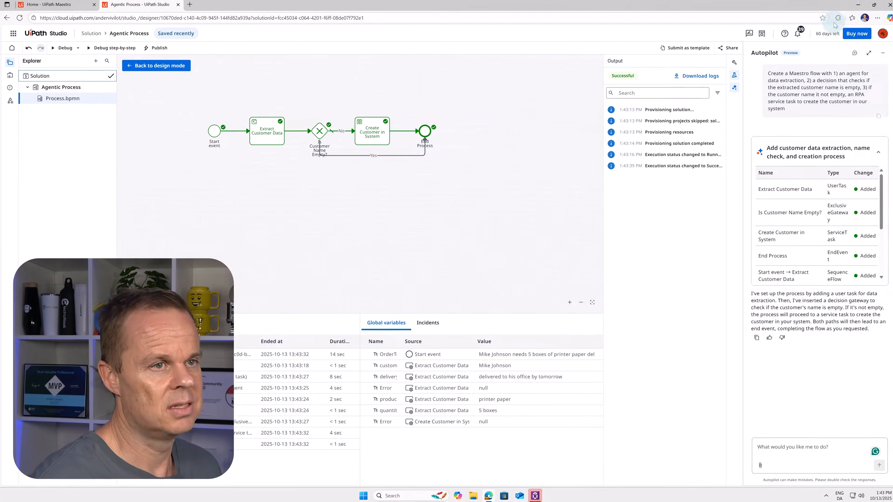
Step: Switch to Excel with the Customers workbook from the desktop's Customers folder and check the last entry in the Customer column
{"action": "left_click", "coordinate": [849, 5]}
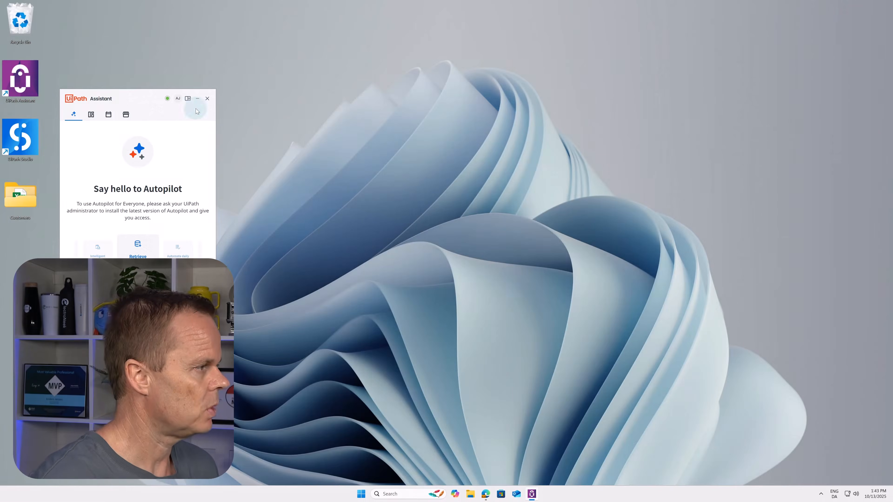
{"action": "left_click", "coordinate": [208, 98]}
{"action": "double_click", "coordinate": [19, 198]}
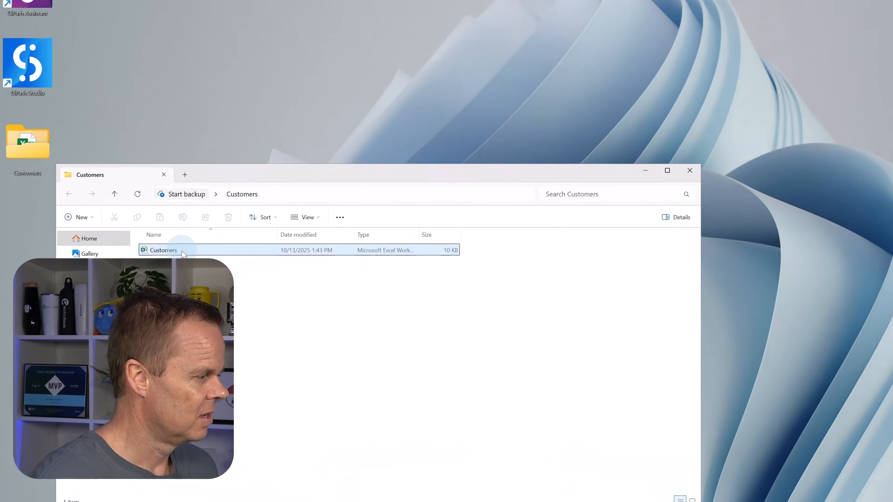
{"action": "double_click", "coordinate": [143, 270]}
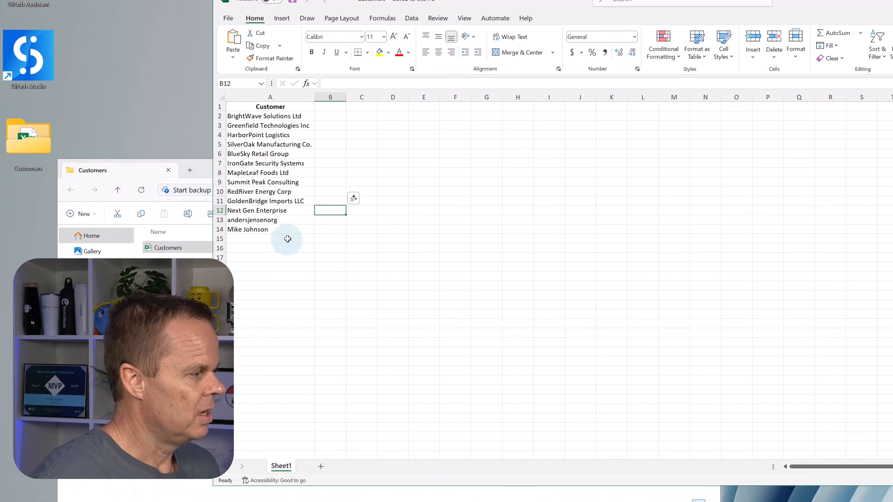
{"action": "left_click", "coordinate": [279, 230]}
{"action": "left_click", "coordinate": [341, 232]}
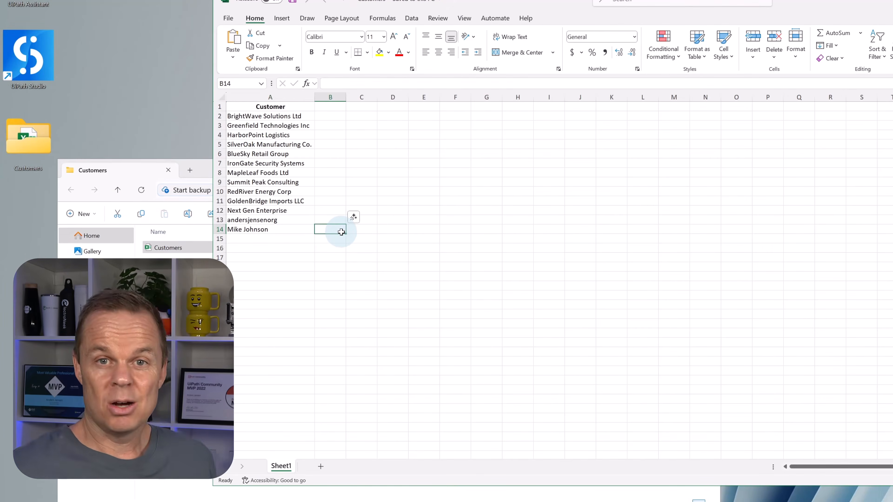